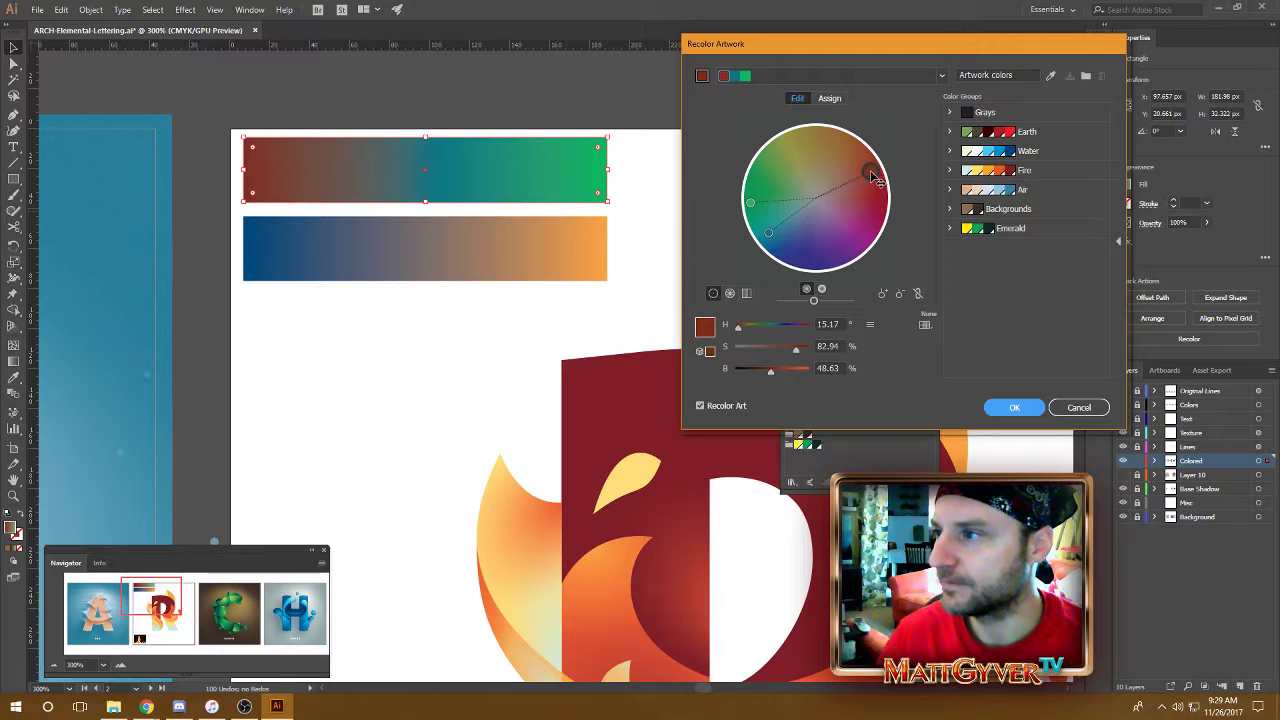
- On the upper gradient's color wheel, shift the dark red to crimson, about hue 332°, and the teal to violet, and fine-tune the green
{"action": "left_click_drag", "start_coordinate": [768, 232], "coordinate": [784, 244]}
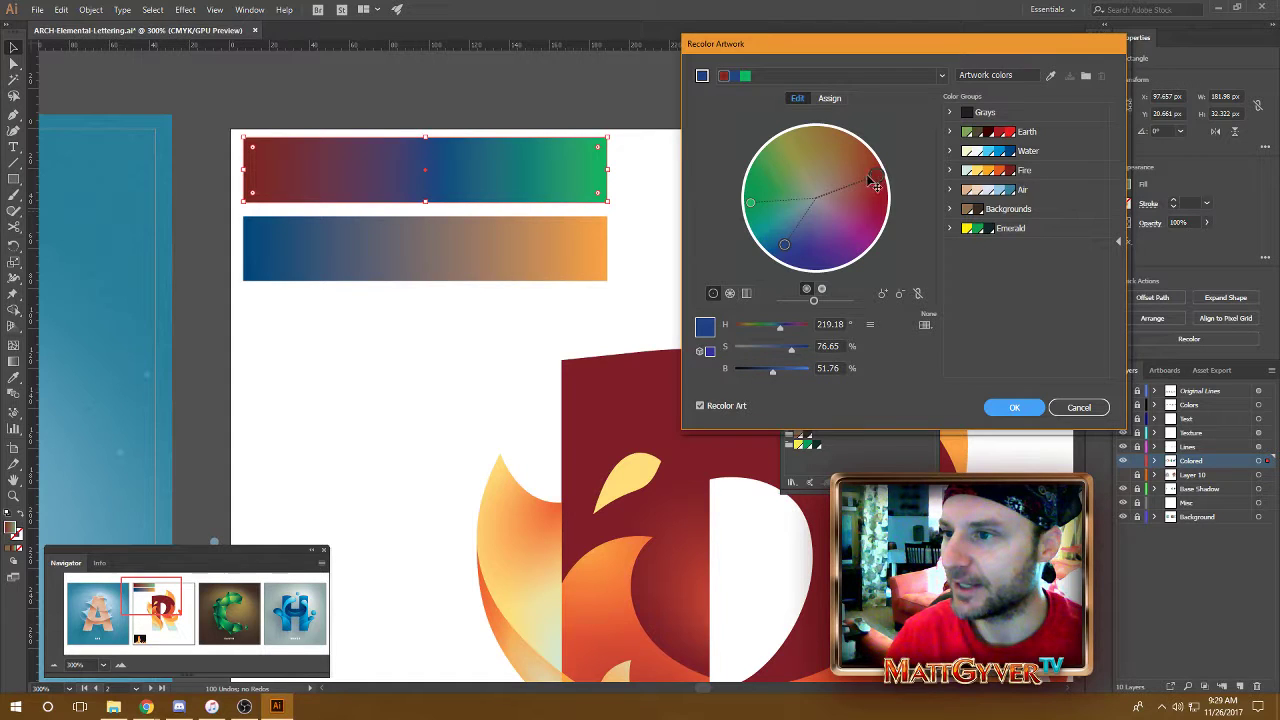
{"action": "left_click_drag", "start_coordinate": [875, 177], "coordinate": [878, 220]}
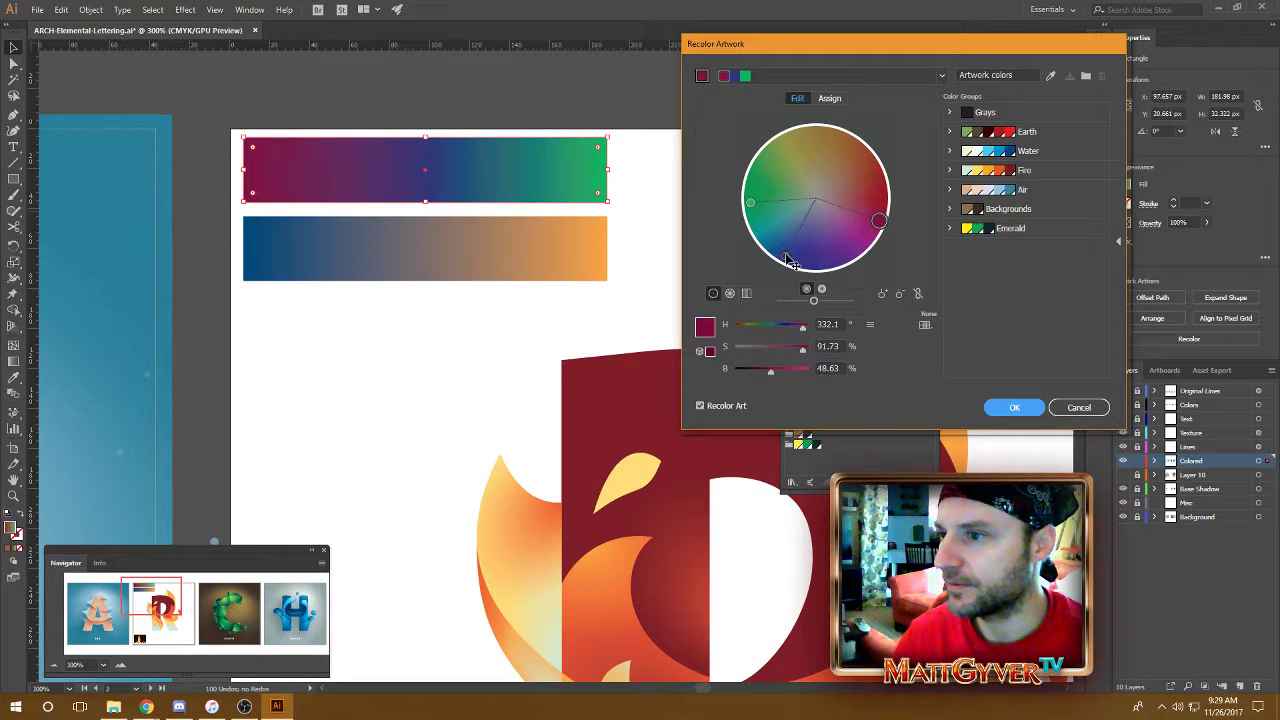
{"action": "left_click_drag", "start_coordinate": [786, 256], "coordinate": [841, 255]}
{"action": "mouse_move", "coordinate": [748, 202]}
{"action": "left_mouse_down"}
{"action": "mouse_move", "coordinate": [757, 178]}
{"action": "mouse_move", "coordinate": [750, 195]}
{"action": "mouse_move", "coordinate": [771, 198]}
{"action": "mouse_move", "coordinate": [756, 197]}
{"action": "left_mouse_up"}
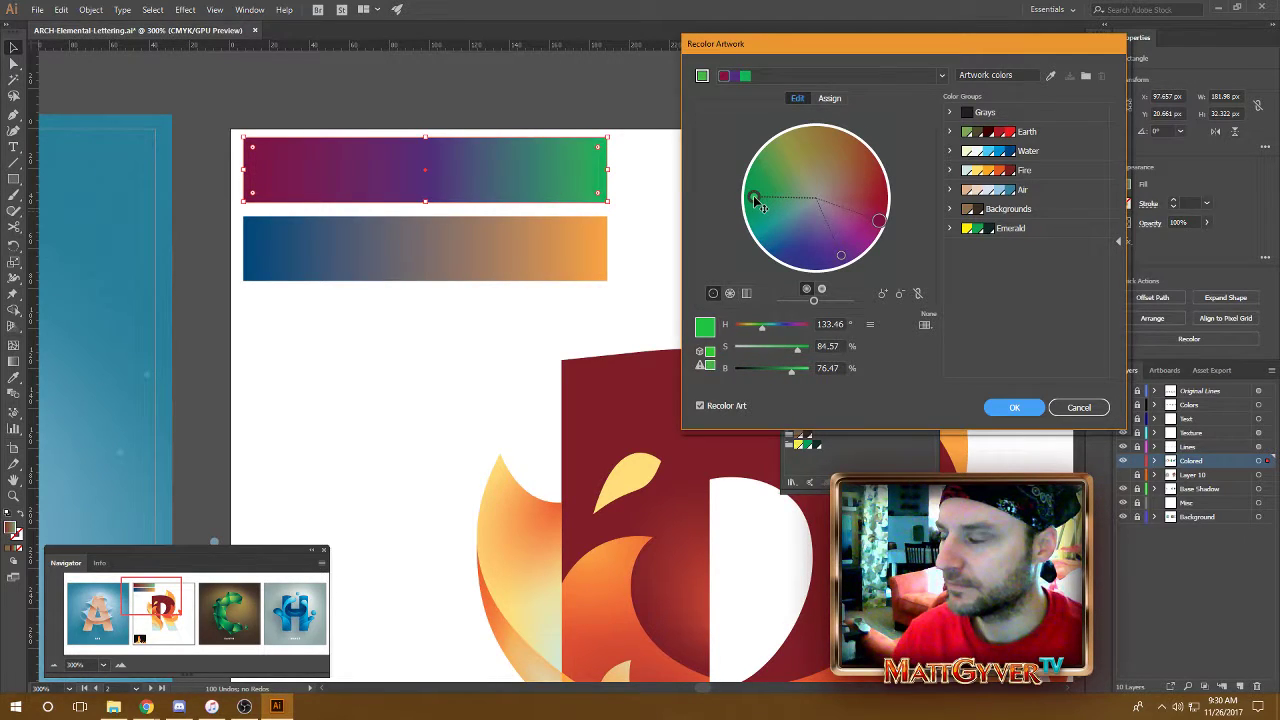
- Lighten the middle purple to 71% saturation and 77% brightness, shift the crimson to about hue 337°, and apply the recoloring
{"action": "left_click", "coordinate": [841, 257]}
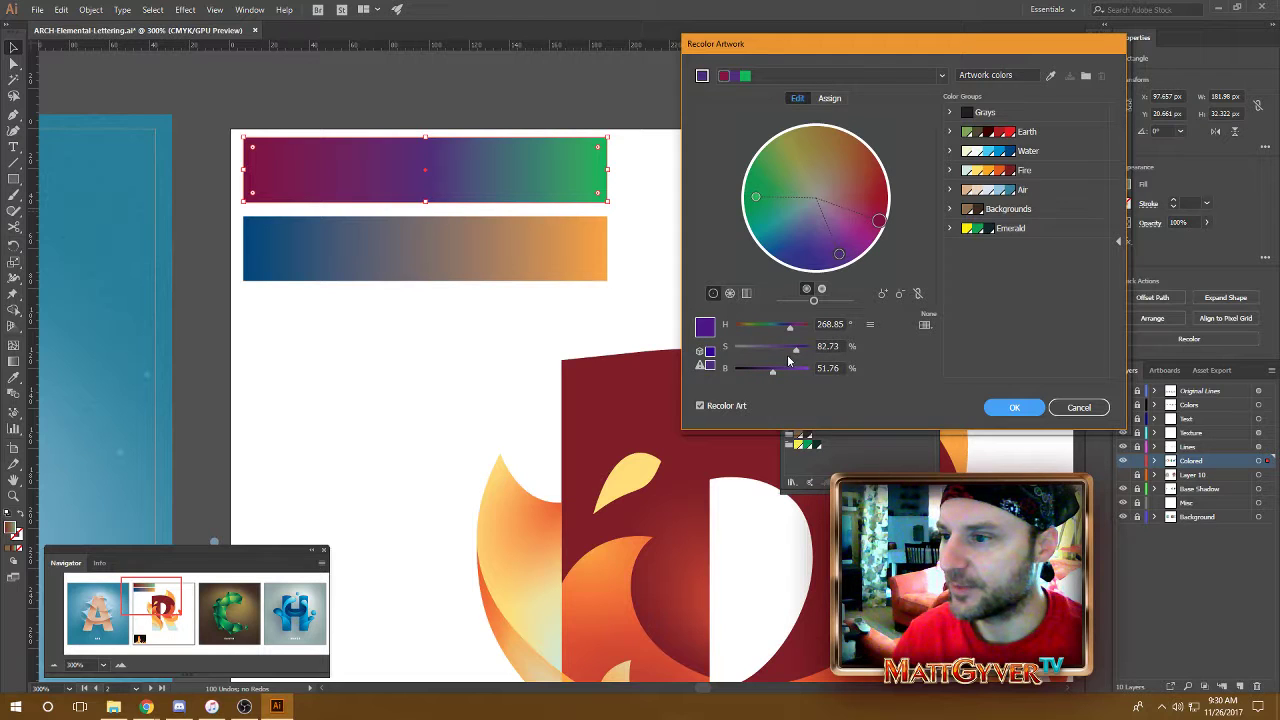
{"action": "mouse_move", "coordinate": [771, 372]}
{"action": "left_mouse_down"}
{"action": "mouse_move", "coordinate": [791, 370]}
{"action": "mouse_move", "coordinate": [787, 355]}
{"action": "left_mouse_up"}
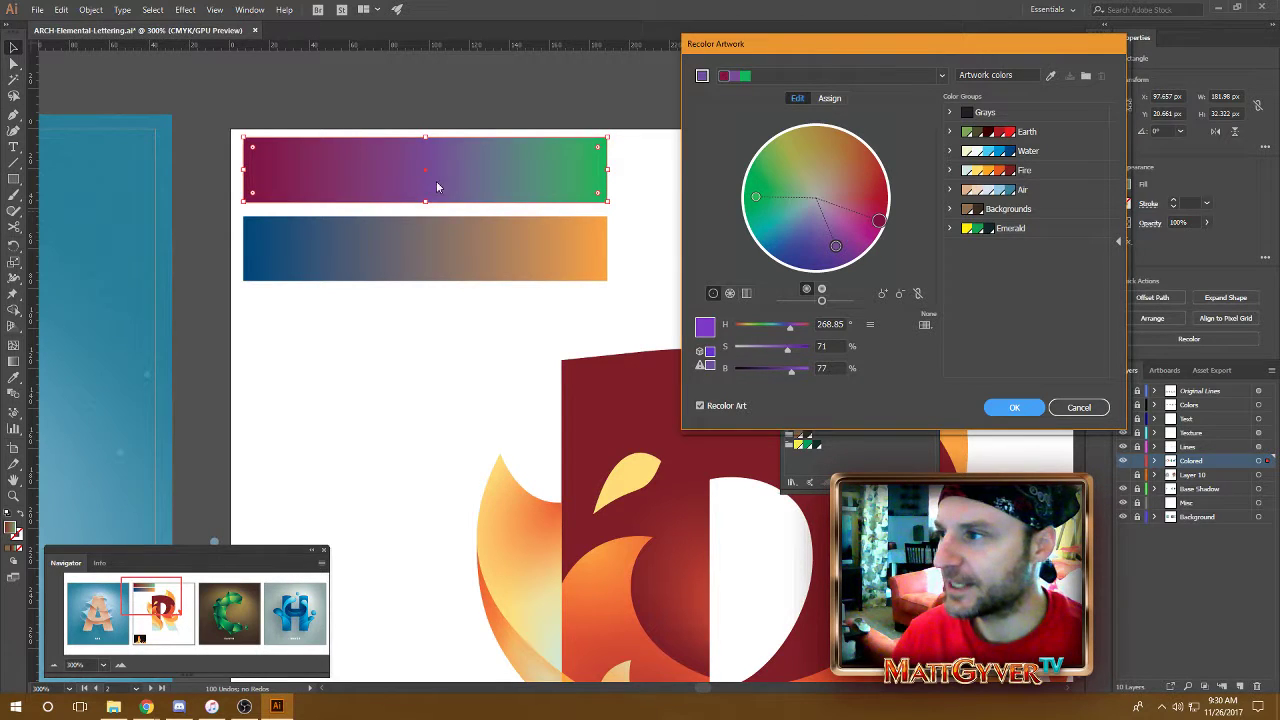
{"action": "left_click", "coordinate": [878, 220]}
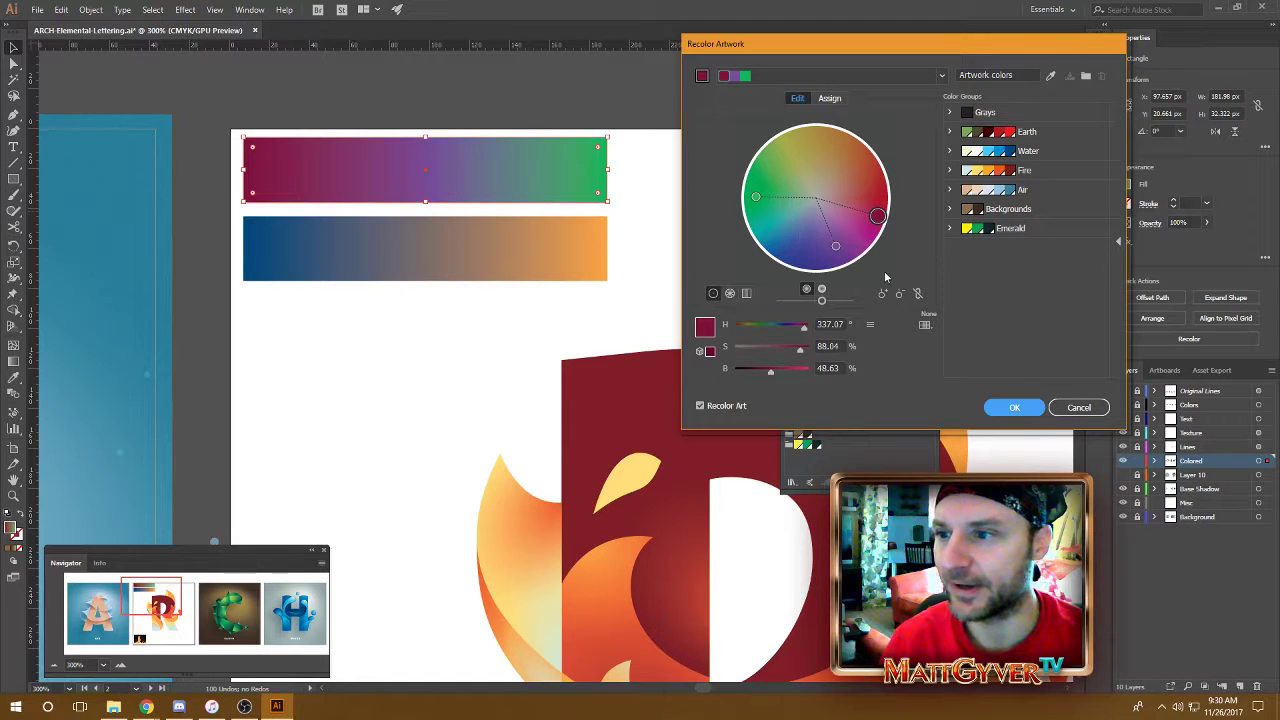
{"action": "left_click", "coordinate": [1040, 408]}
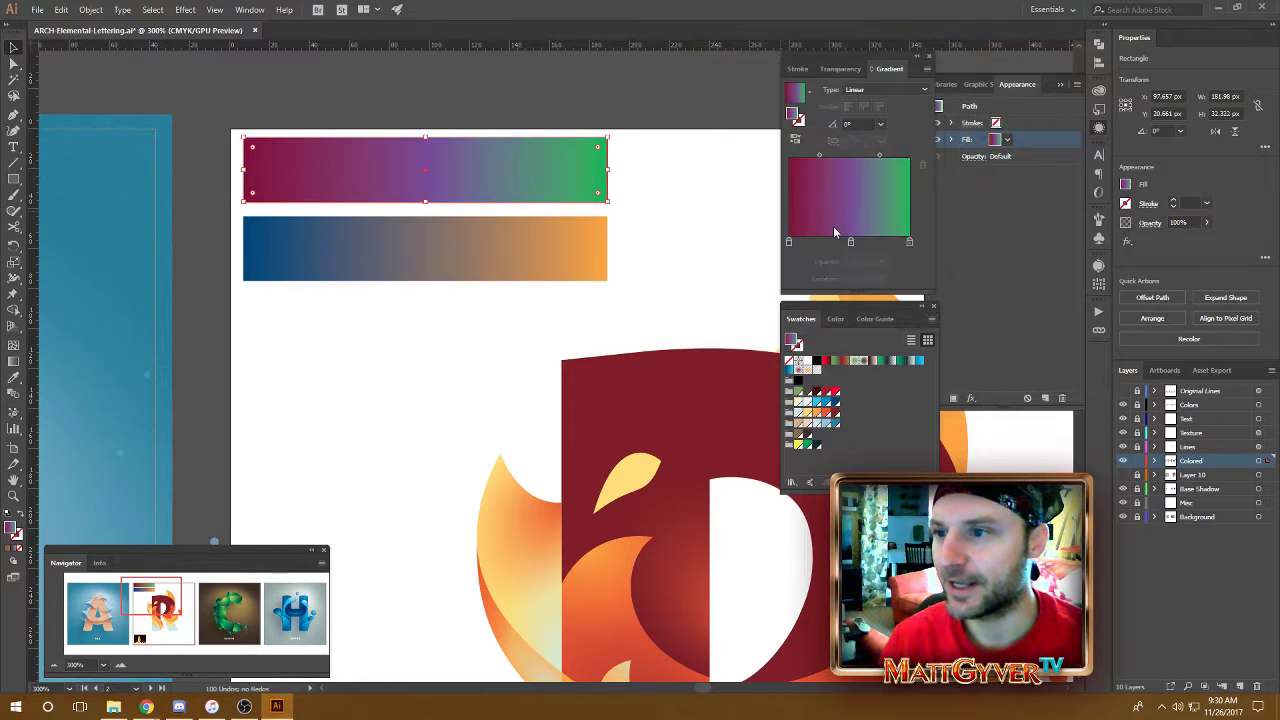
- Place the upper gradient's purple stop at about 53% and adjust the midpoints, shifting the crimson-side one outward and the green-side one to about 44%
{"action": "left_click", "coordinate": [851, 243]}
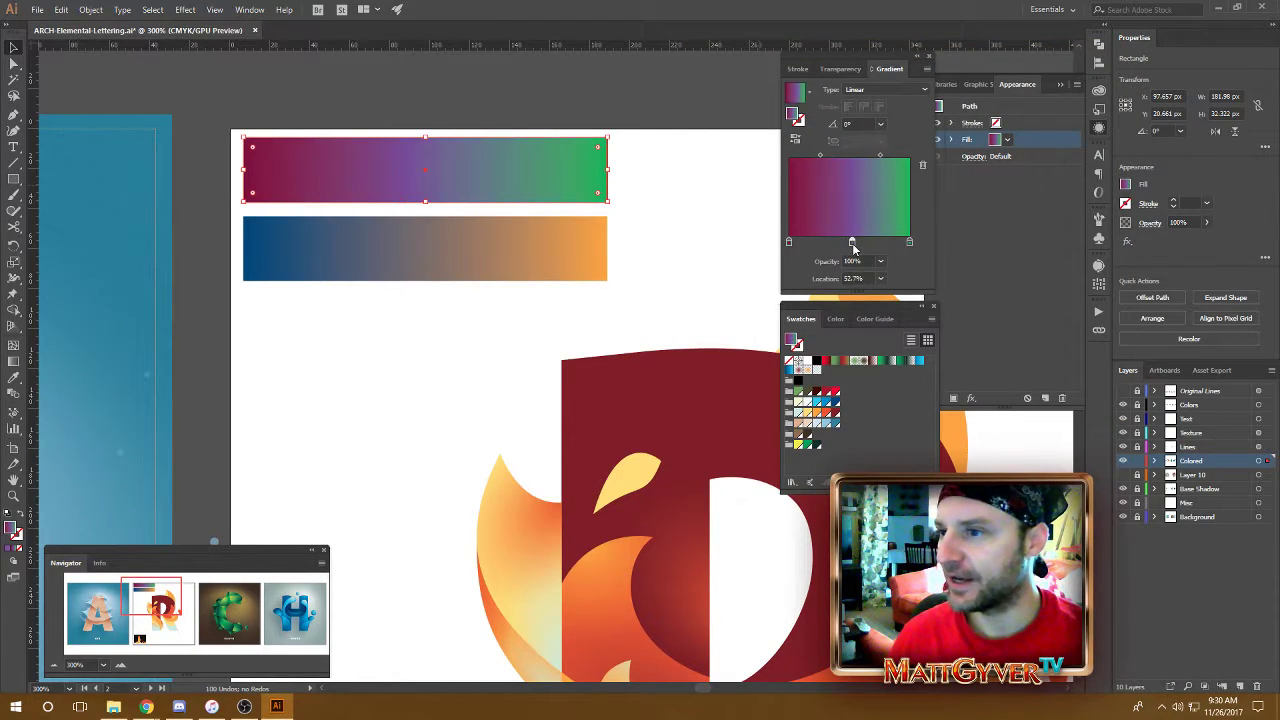
{"action": "left_click_drag", "start_coordinate": [822, 153], "coordinate": [811, 153]}
{"action": "left_click", "coordinate": [879, 155]}
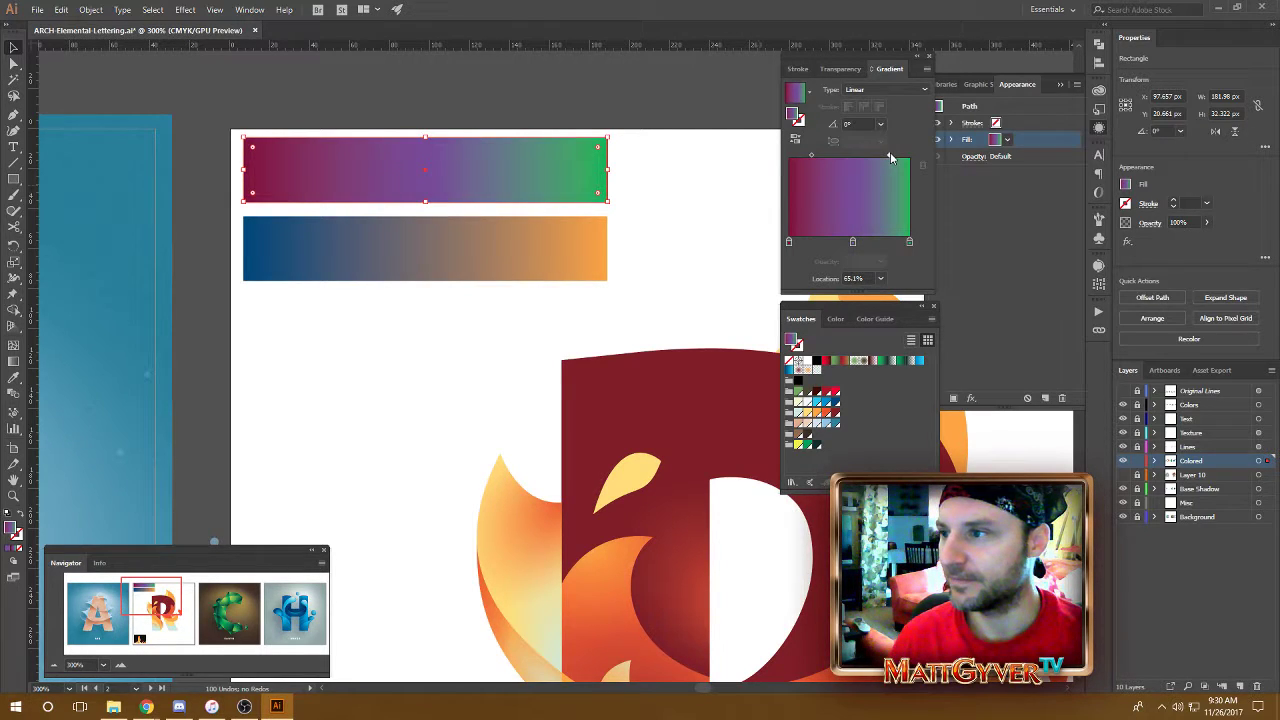
{"action": "left_click_drag", "start_coordinate": [890, 152], "coordinate": [878, 154]}
{"action": "left_click", "coordinate": [659, 293]}
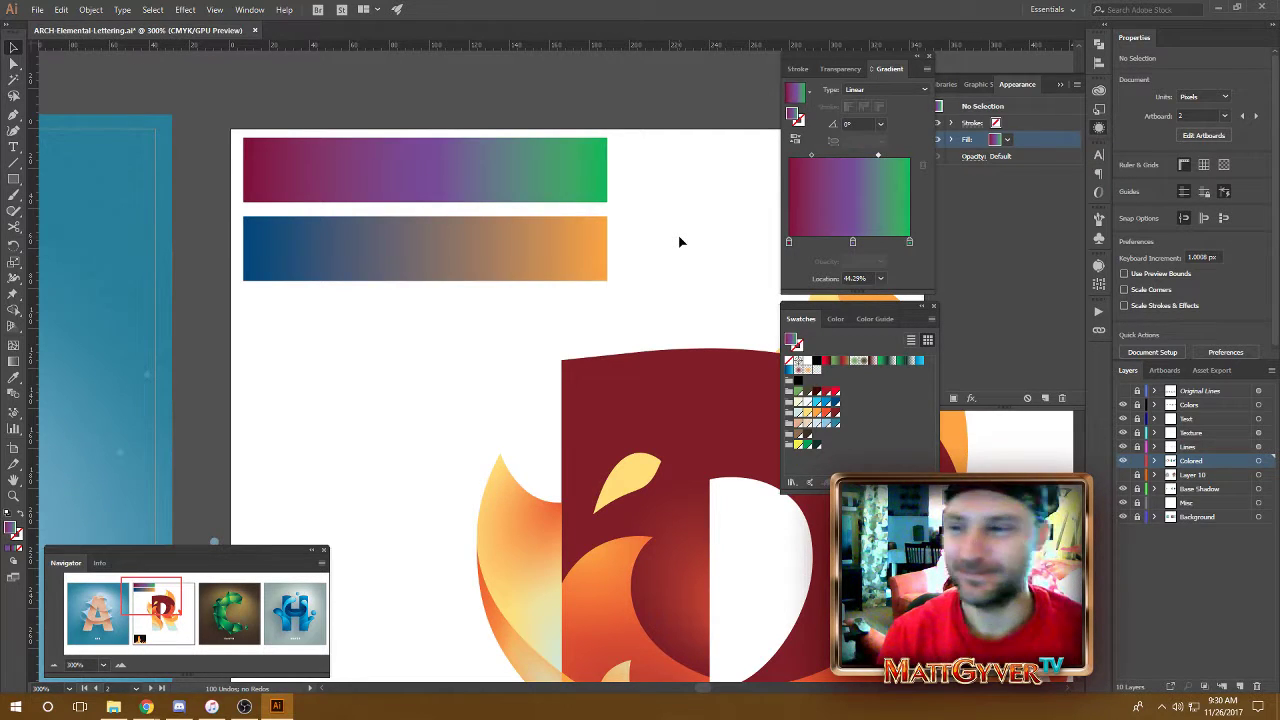
- Replace the blue stop of the lower rectangle's gradient with the dark red Fire swatch
{"action": "left_click", "coordinate": [534, 251]}
{"action": "left_click", "coordinate": [709, 220]}
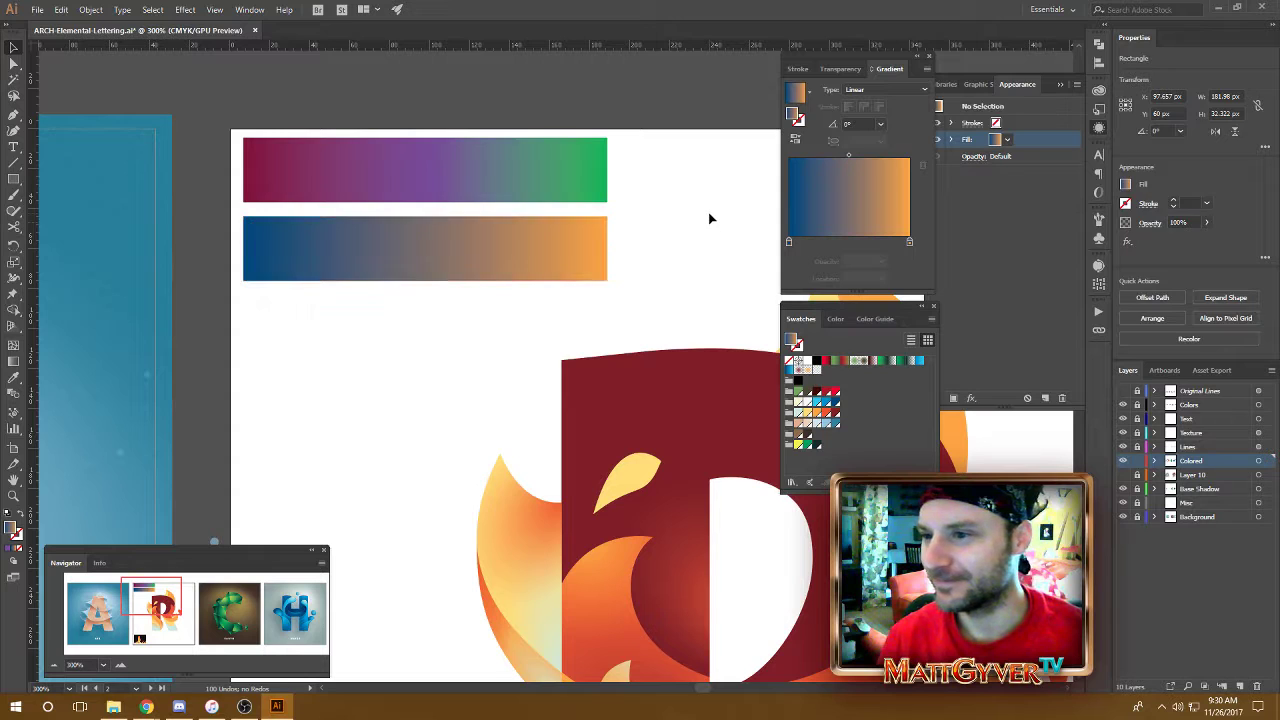
{"action": "left_click", "coordinate": [466, 181]}
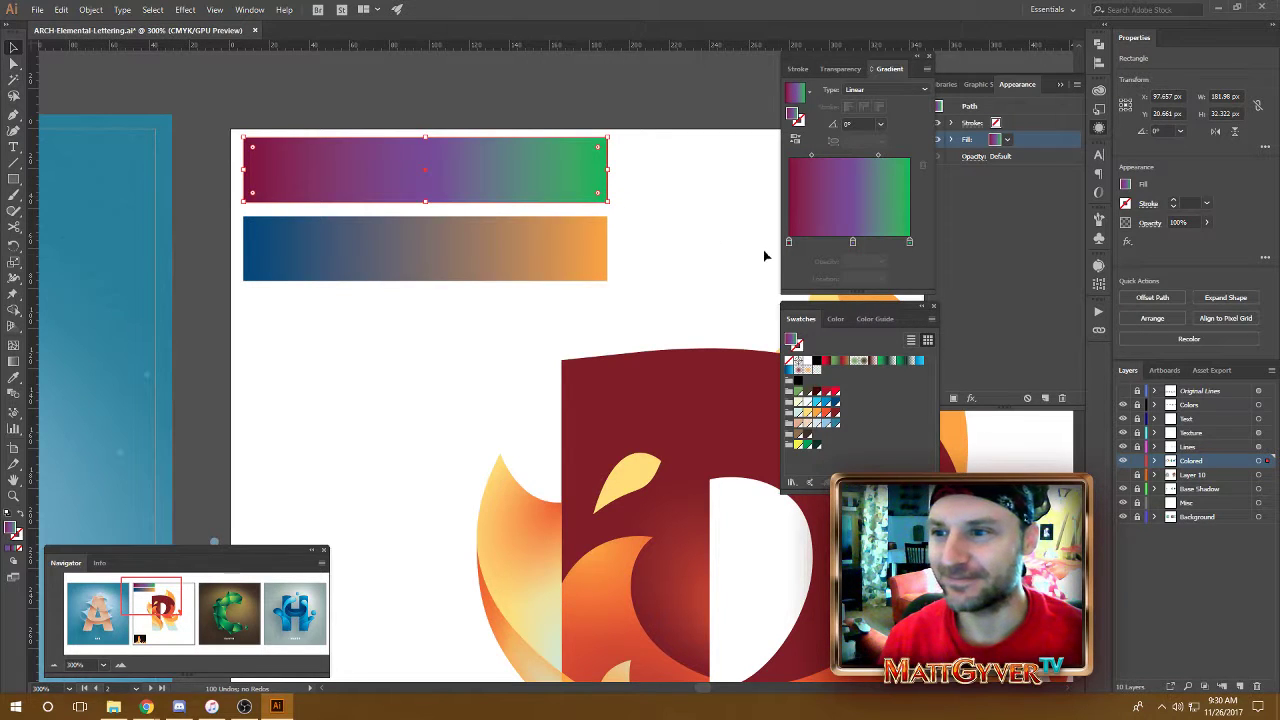
{"action": "left_click", "coordinate": [590, 210]}
{"action": "left_click", "coordinate": [560, 267]}
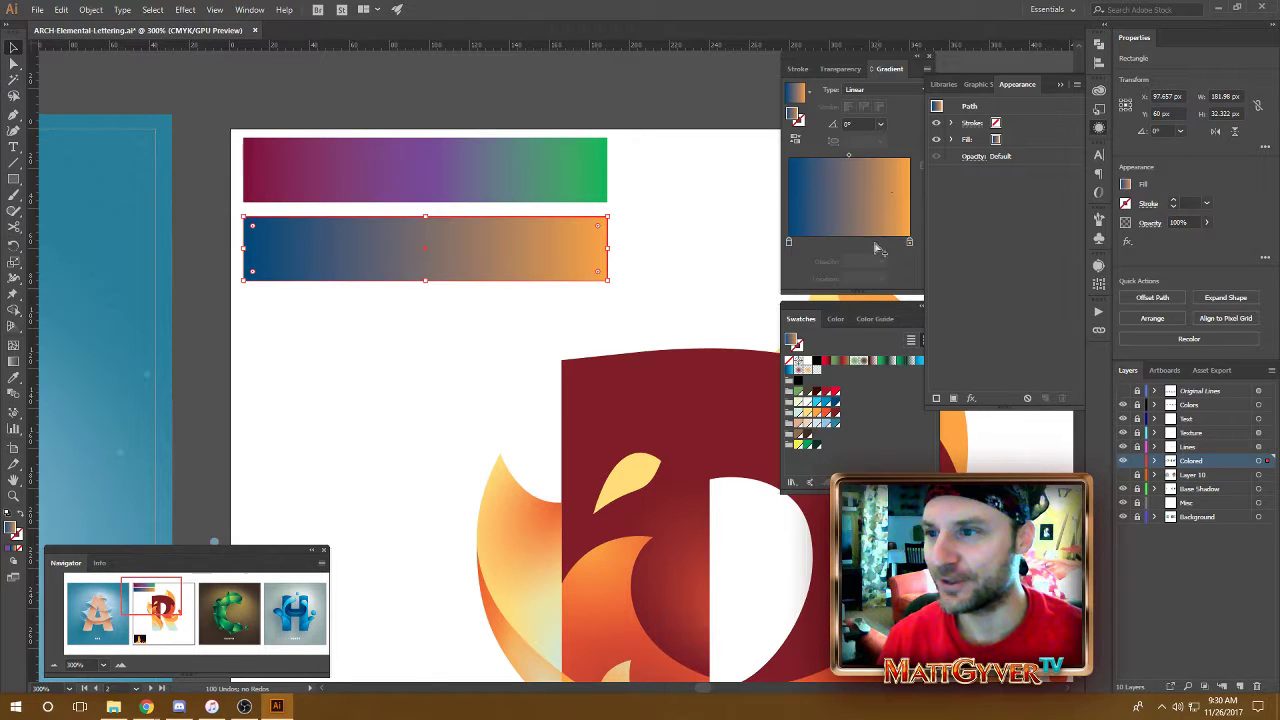
{"action": "left_click_drag", "start_coordinate": [827, 275], "coordinate": [789, 242]}
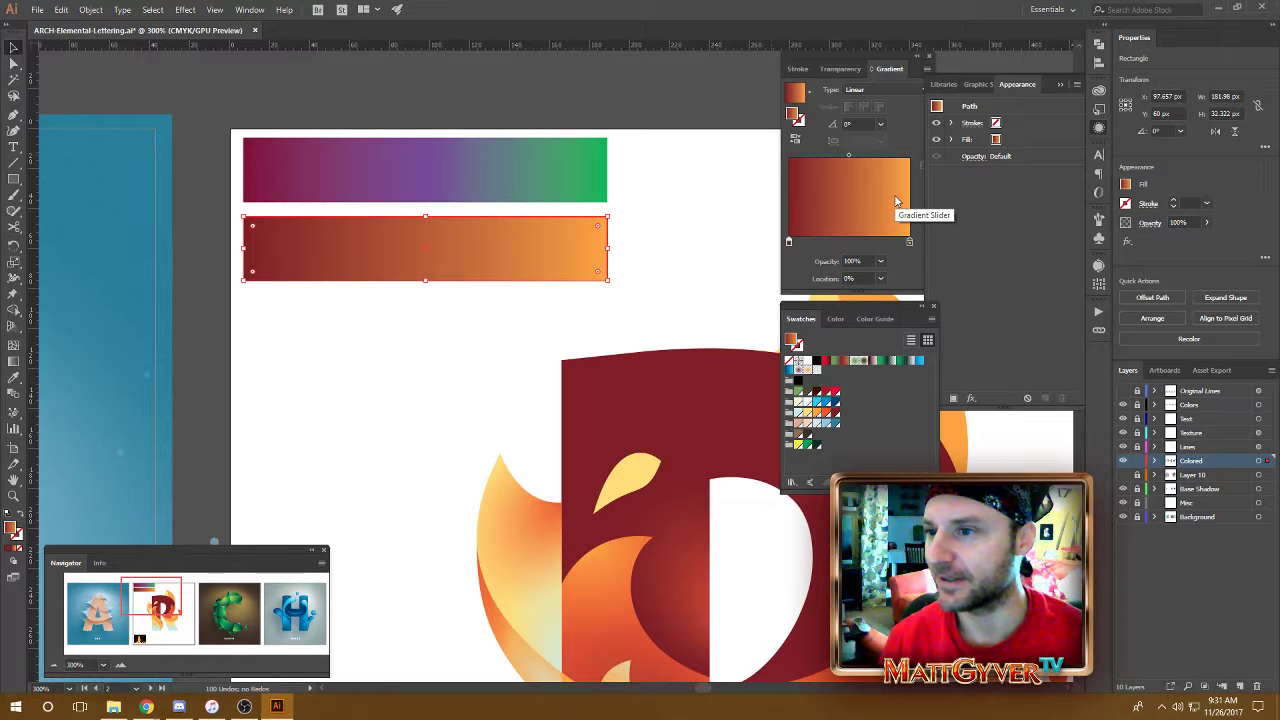
- Try the Earth, Water, Fire, Air, Backgrounds and Emerald color groups on the upper gradient with Recolor Artwork
{"action": "left_click", "coordinate": [568, 174]}
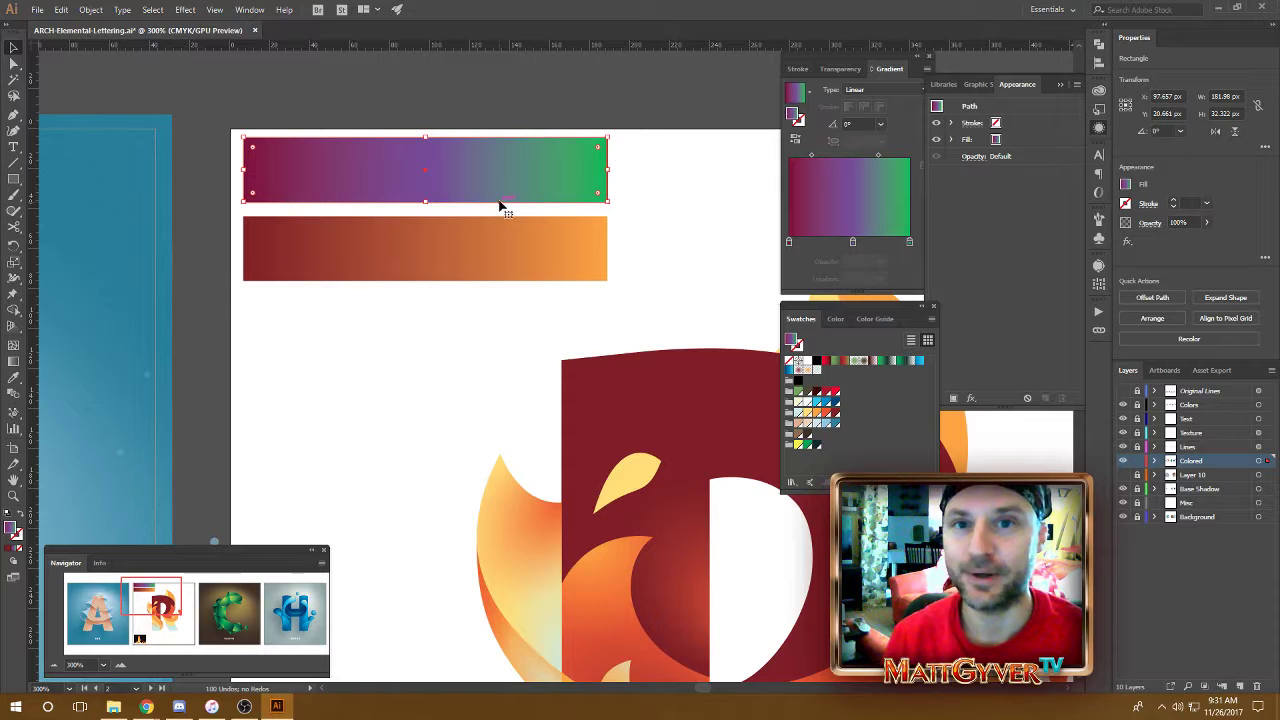
{"action": "left_click", "coordinate": [852, 242]}
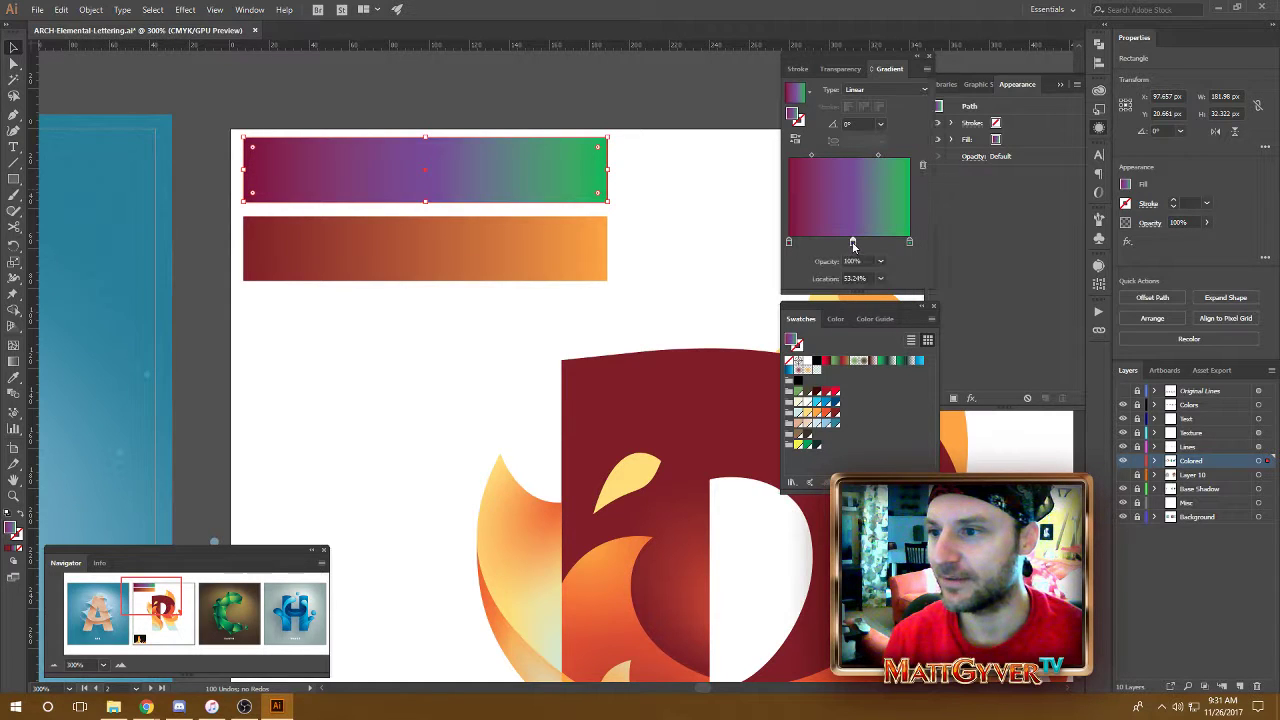
{"action": "left_click", "coordinate": [1189, 339]}
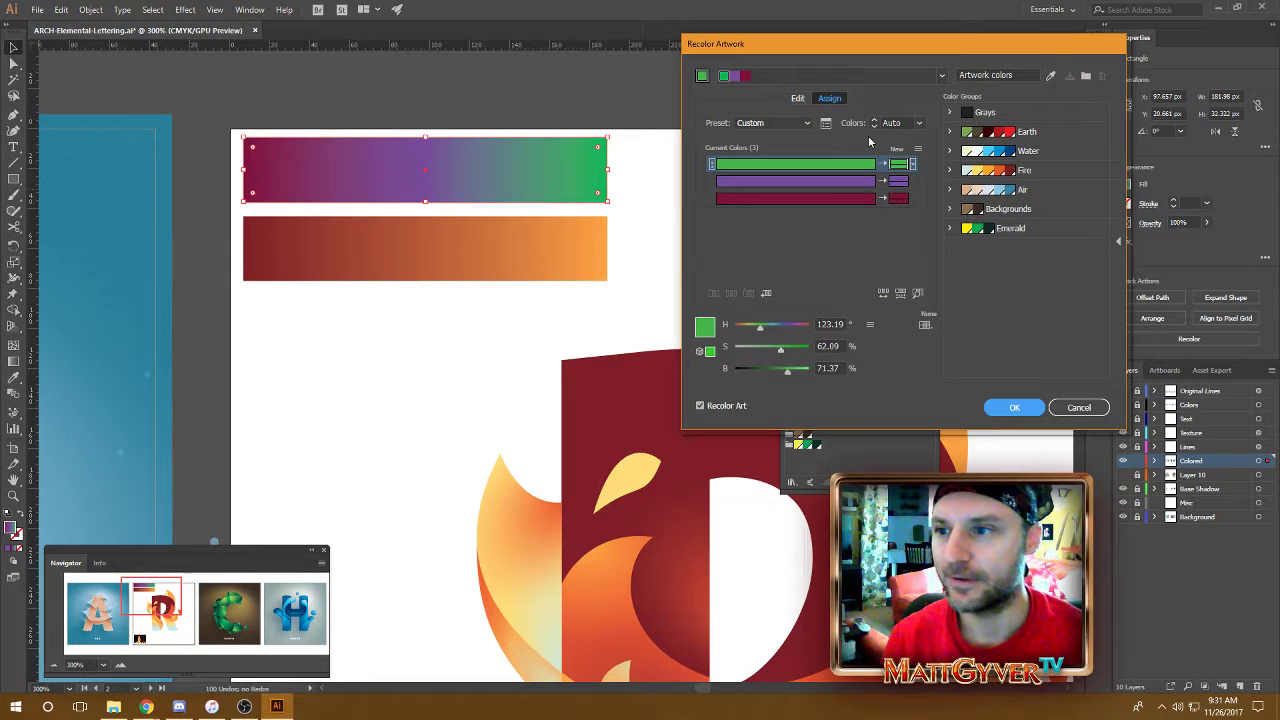
{"action": "left_click", "coordinate": [898, 198]}
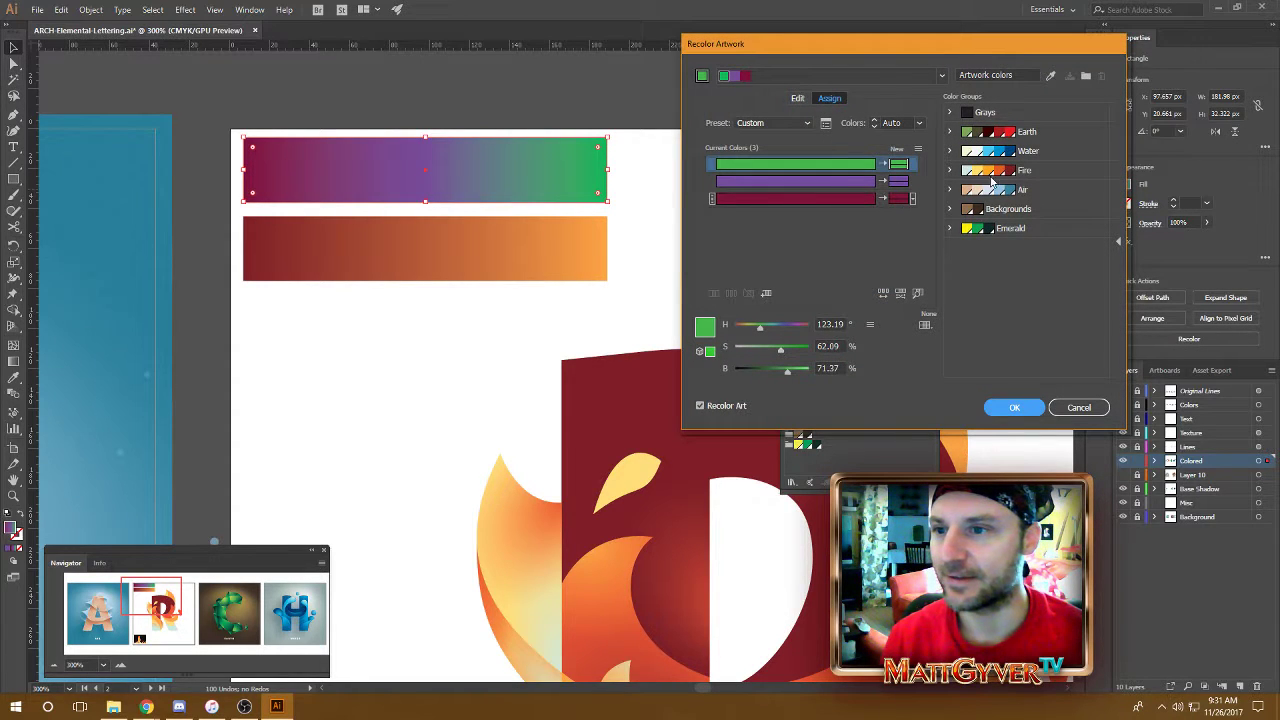
{"action": "left_click", "coordinate": [1047, 134]}
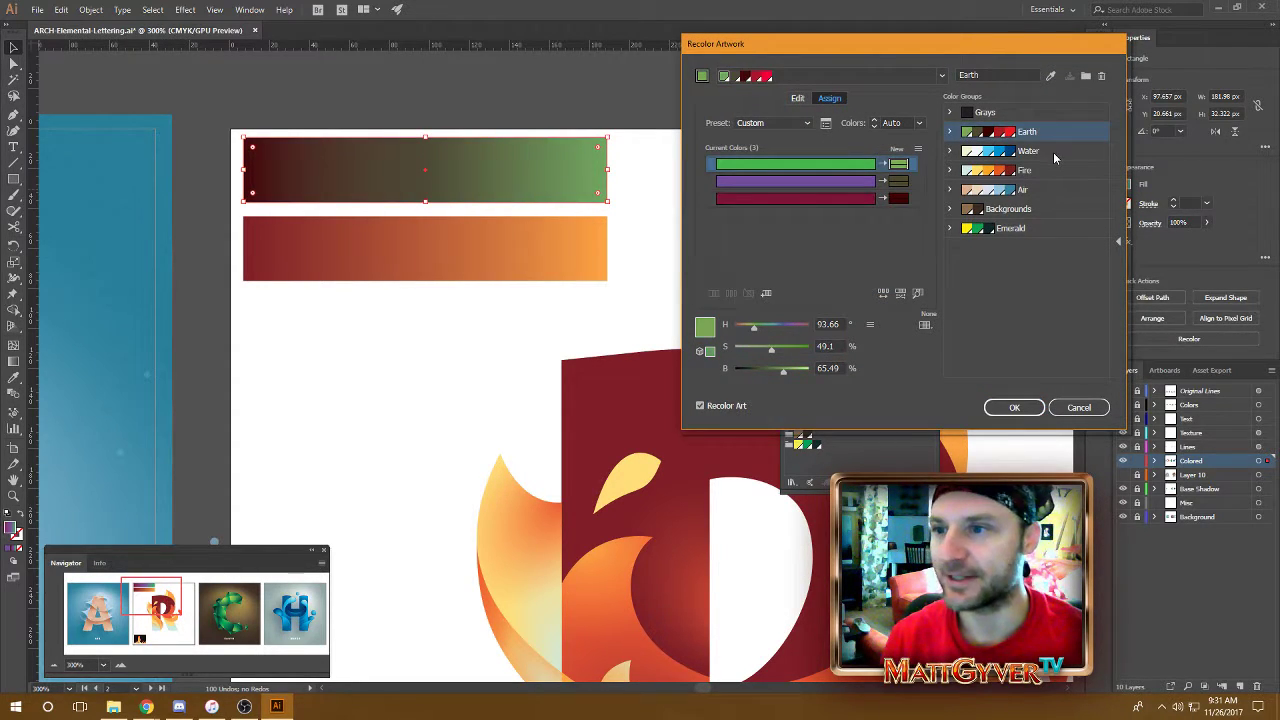
{"action": "left_click", "coordinate": [1053, 152]}
{"action": "left_click", "coordinate": [1055, 168]}
{"action": "left_click", "coordinate": [1054, 188]}
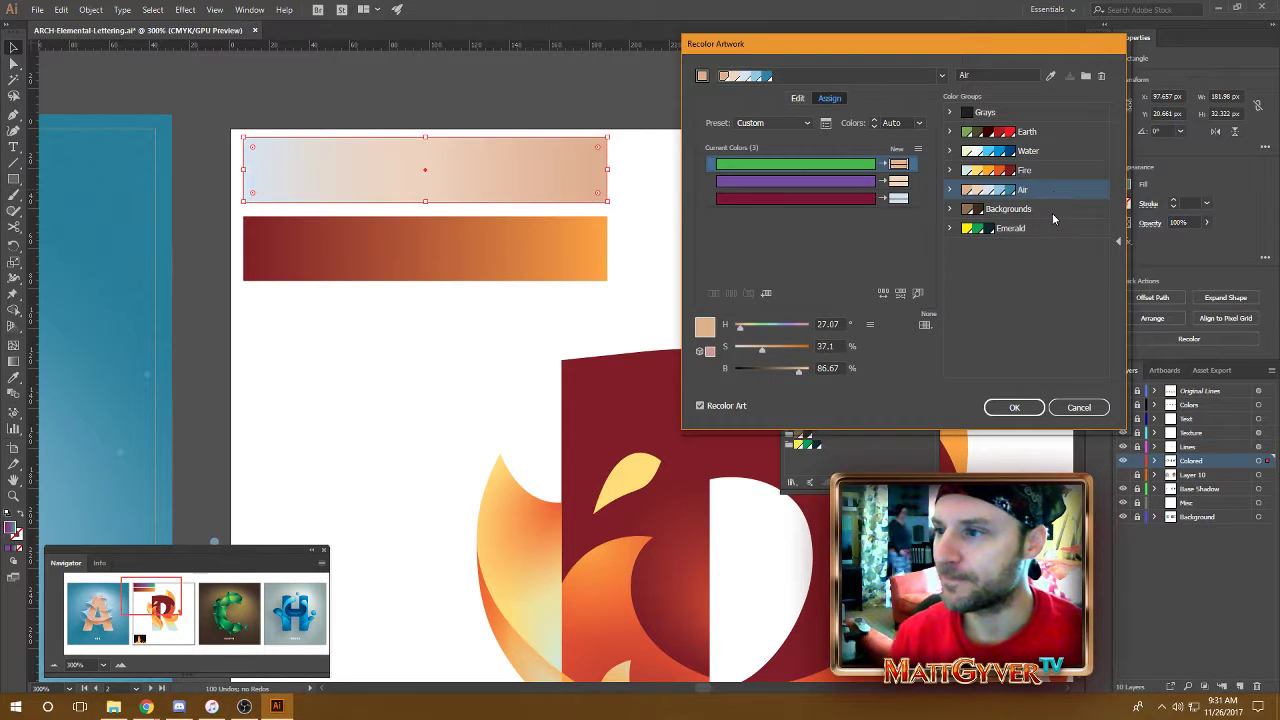
{"action": "left_click", "coordinate": [1052, 211]}
{"action": "left_click", "coordinate": [1050, 230]}
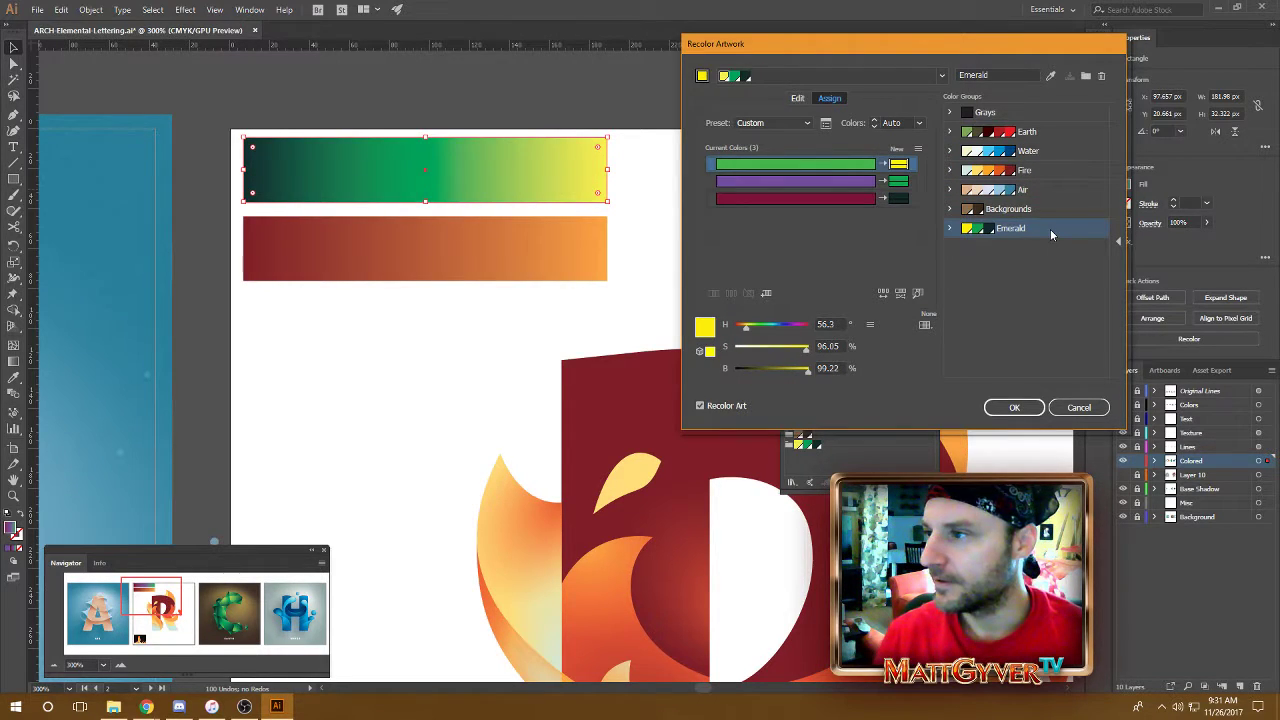
- Try shifting the Emerald group's colors on the color wheel, and discard the recoloring
{"action": "left_click", "coordinate": [797, 99]}
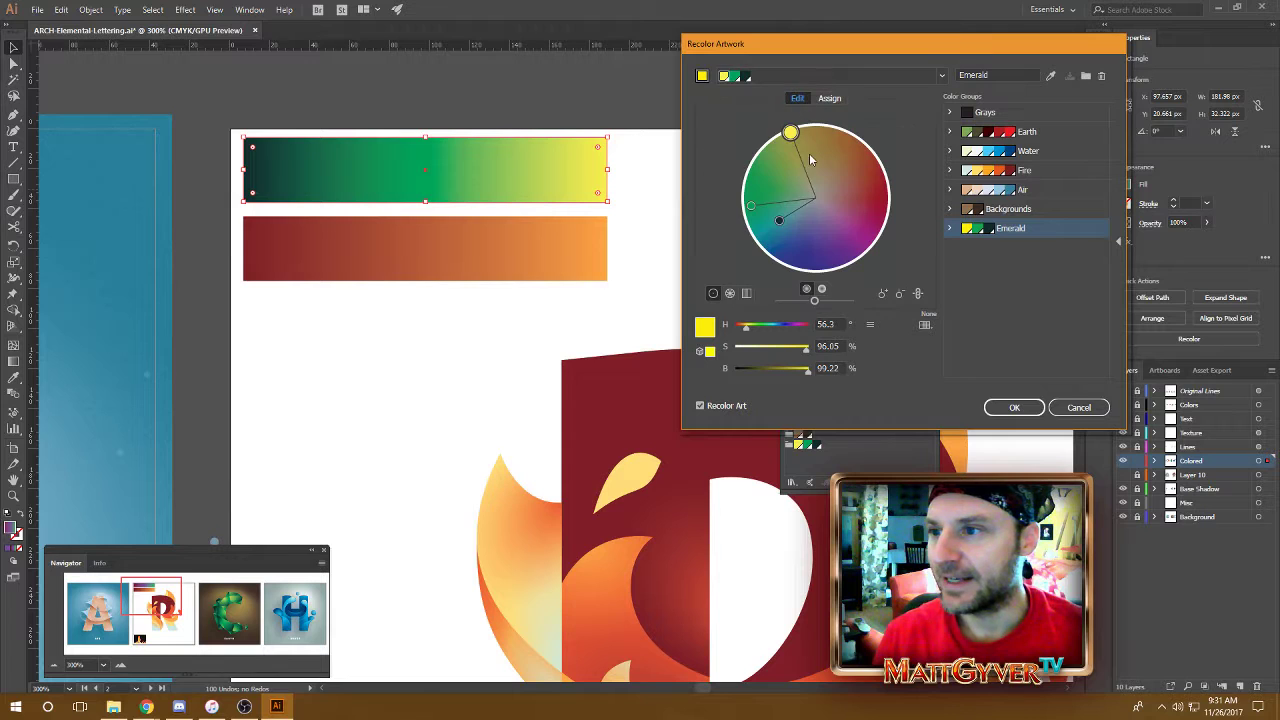
{"action": "left_click_drag", "start_coordinate": [786, 233], "coordinate": [765, 227]}
{"action": "left_click", "coordinate": [1075, 408]}
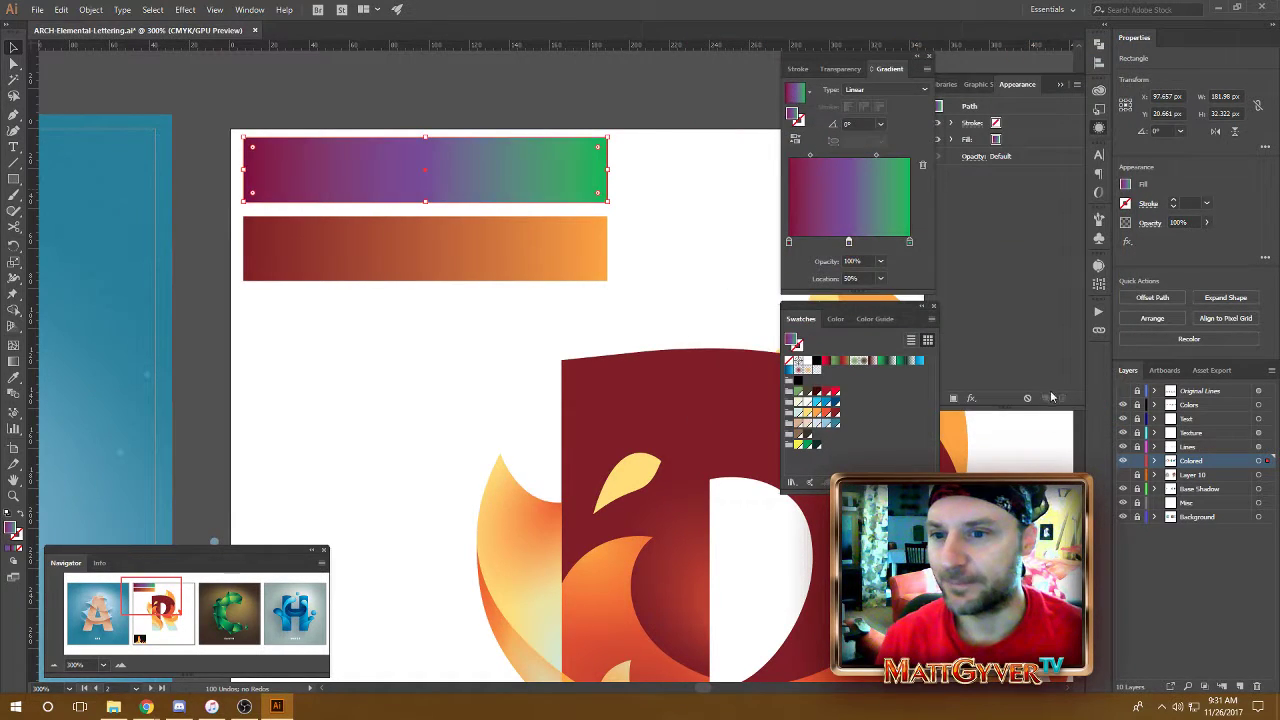
- Recolor the upper gradient on the color wheel, shifting the middle purple to blue-violet at about hue 252°, saturation 70% and brightness 62%
{"action": "left_click", "coordinate": [1189, 339]}
{"action": "left_click", "coordinate": [797, 98]}
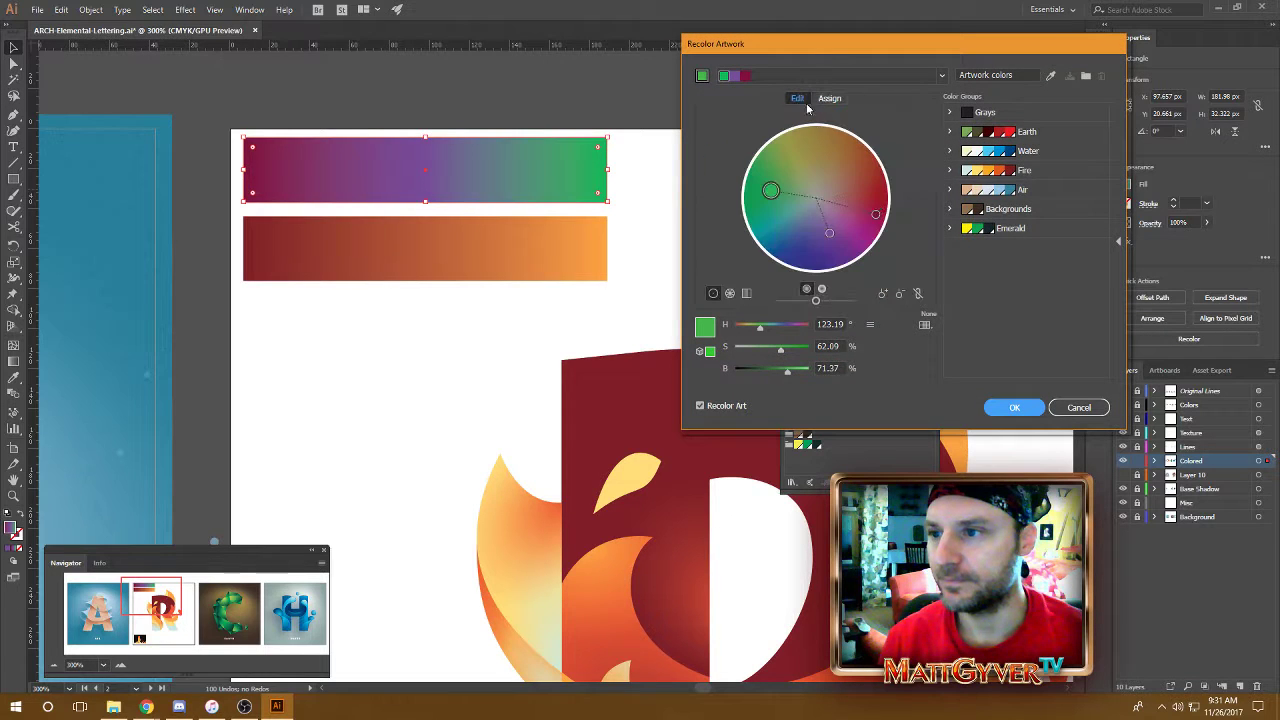
{"action": "left_click", "coordinate": [830, 235]}
{"action": "left_click_drag", "start_coordinate": [830, 236], "coordinate": [818, 250]}
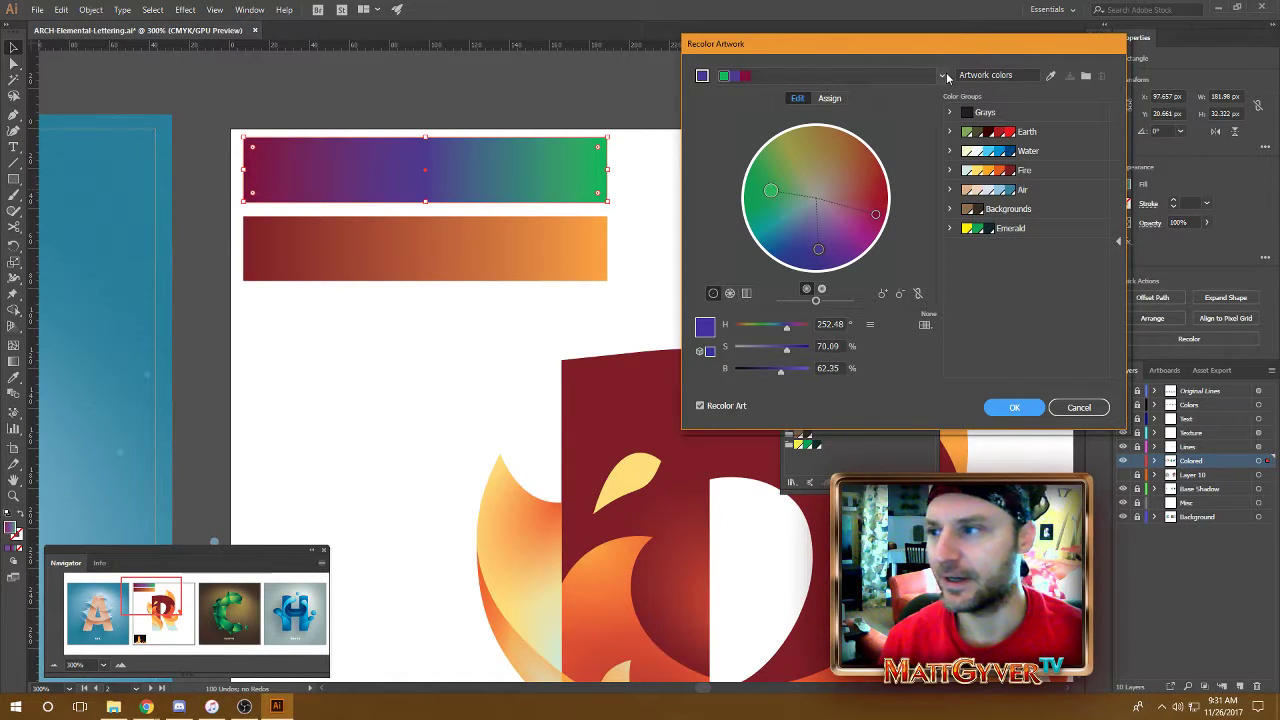
{"action": "left_click_drag", "start_coordinate": [727, 44], "coordinate": [715, 32]}
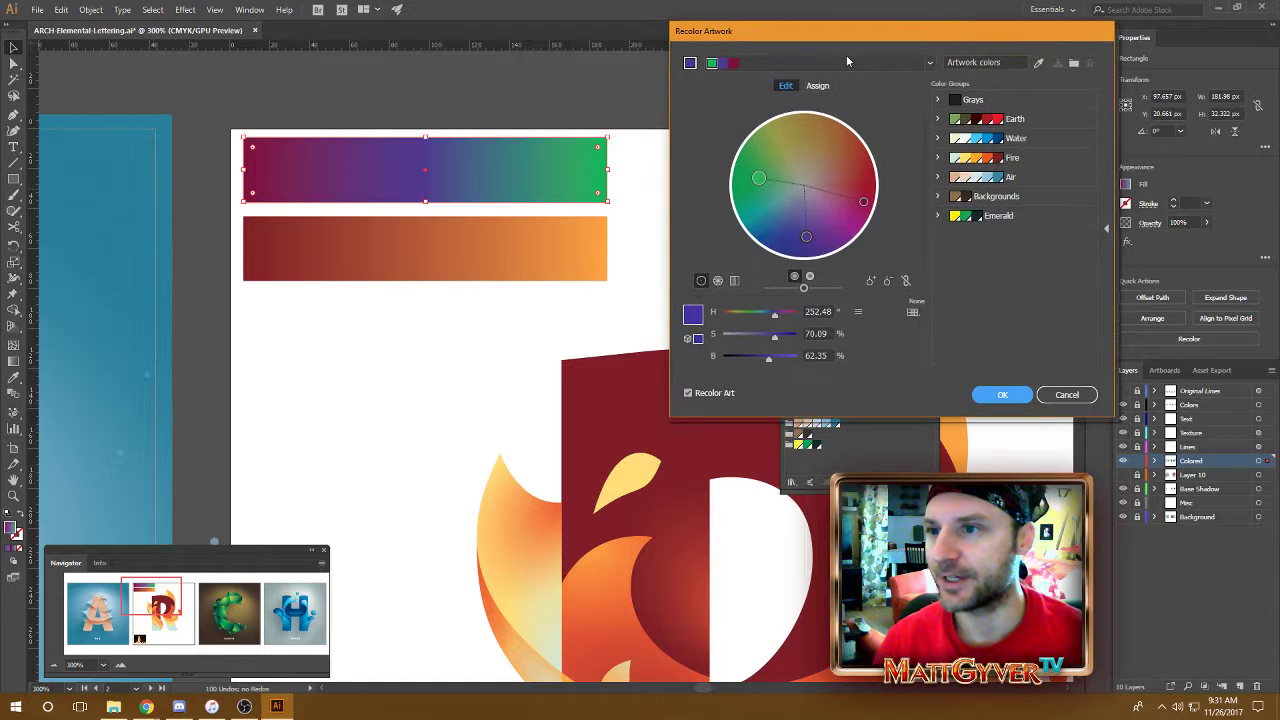
- Try the High Contrast 4 harmony rule on the upper gradient and rotate its linked colors around the wheel
{"action": "left_click", "coordinate": [928, 63]}
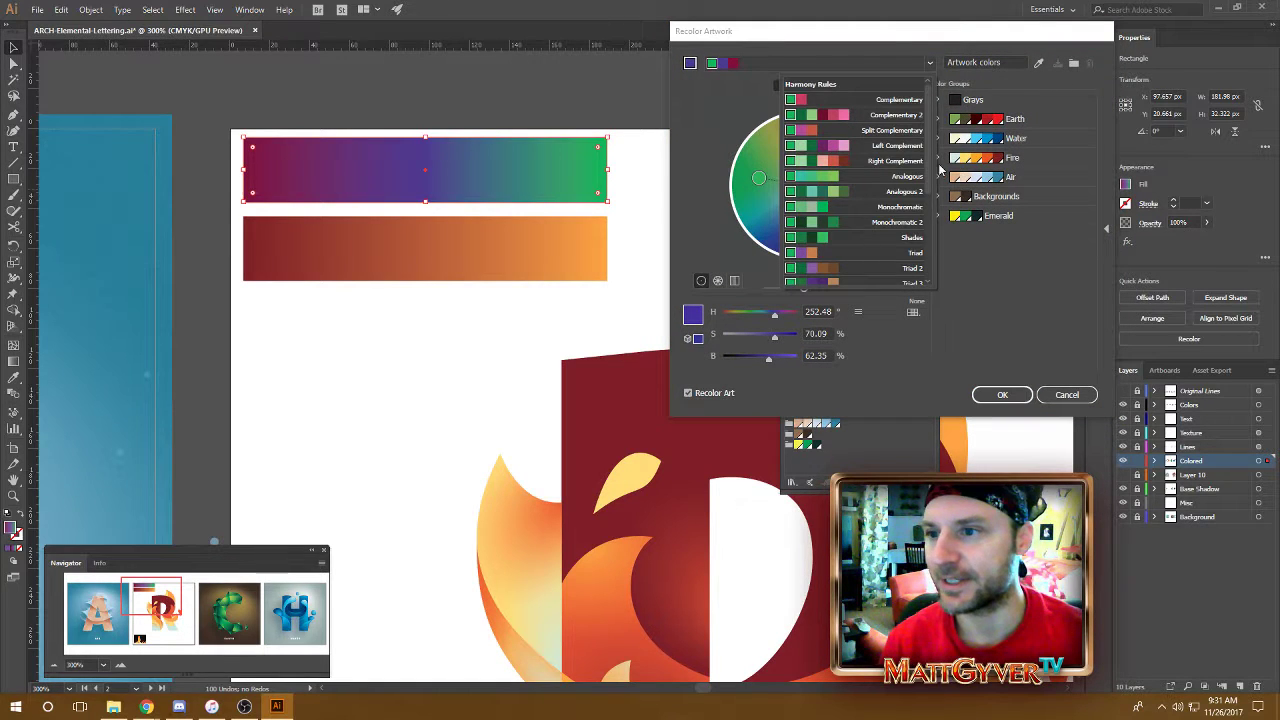
{"action": "left_click_drag", "start_coordinate": [928, 165], "coordinate": [926, 270]}
{"action": "left_click", "coordinate": [856, 264]}
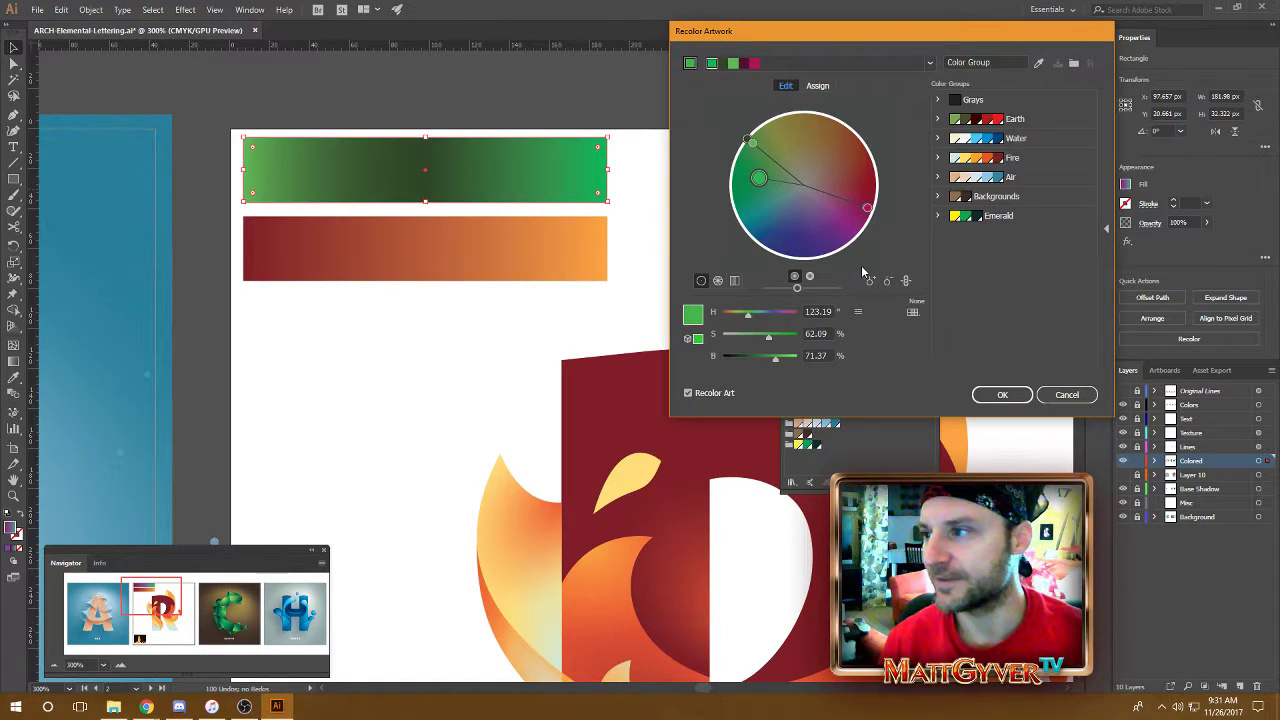
{"action": "mouse_move", "coordinate": [758, 178]}
{"action": "left_mouse_down"}
{"action": "mouse_move", "coordinate": [768, 200]}
{"action": "mouse_move", "coordinate": [738, 206]}
{"action": "mouse_move", "coordinate": [776, 218]}
{"action": "mouse_move", "coordinate": [777, 200]}
{"action": "mouse_move", "coordinate": [752, 205]}
{"action": "mouse_move", "coordinate": [757, 192]}
{"action": "left_mouse_up"}
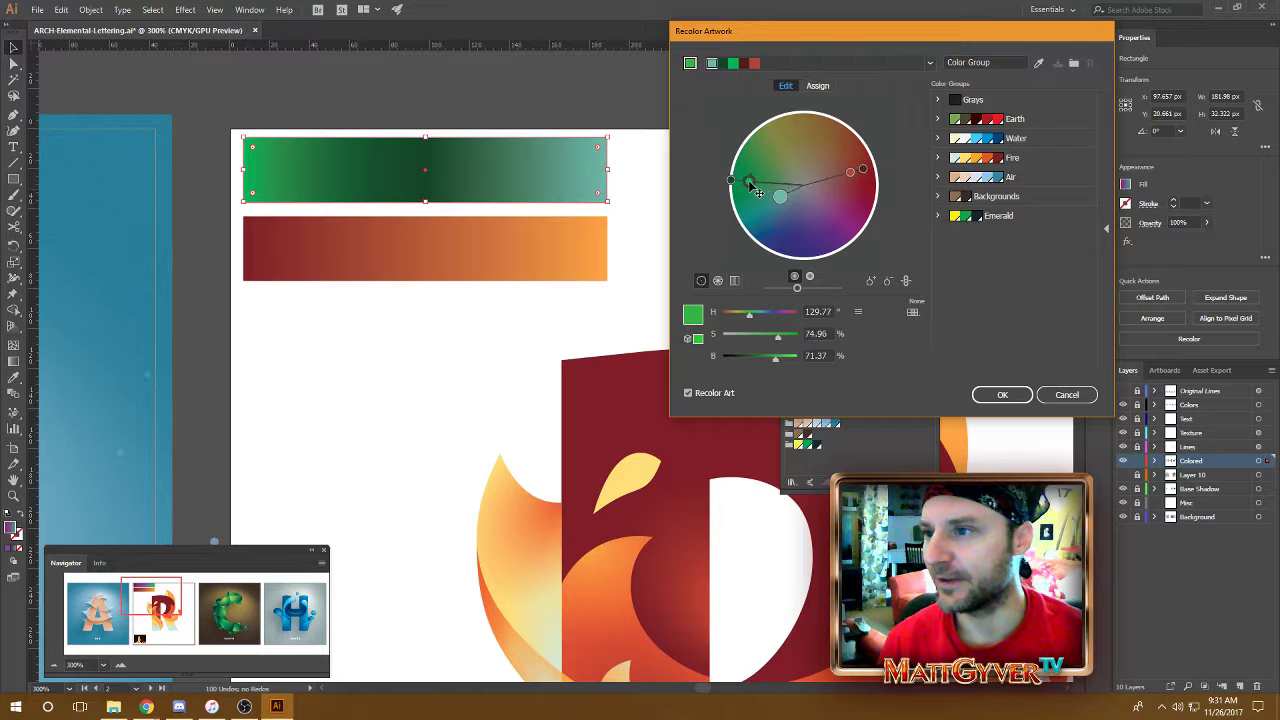
- Recolor the upper gradient with the Compound 1 harmony rule, shift the linked colors until the base green is about hue 146°, and apply
{"action": "left_click", "coordinate": [929, 64]}
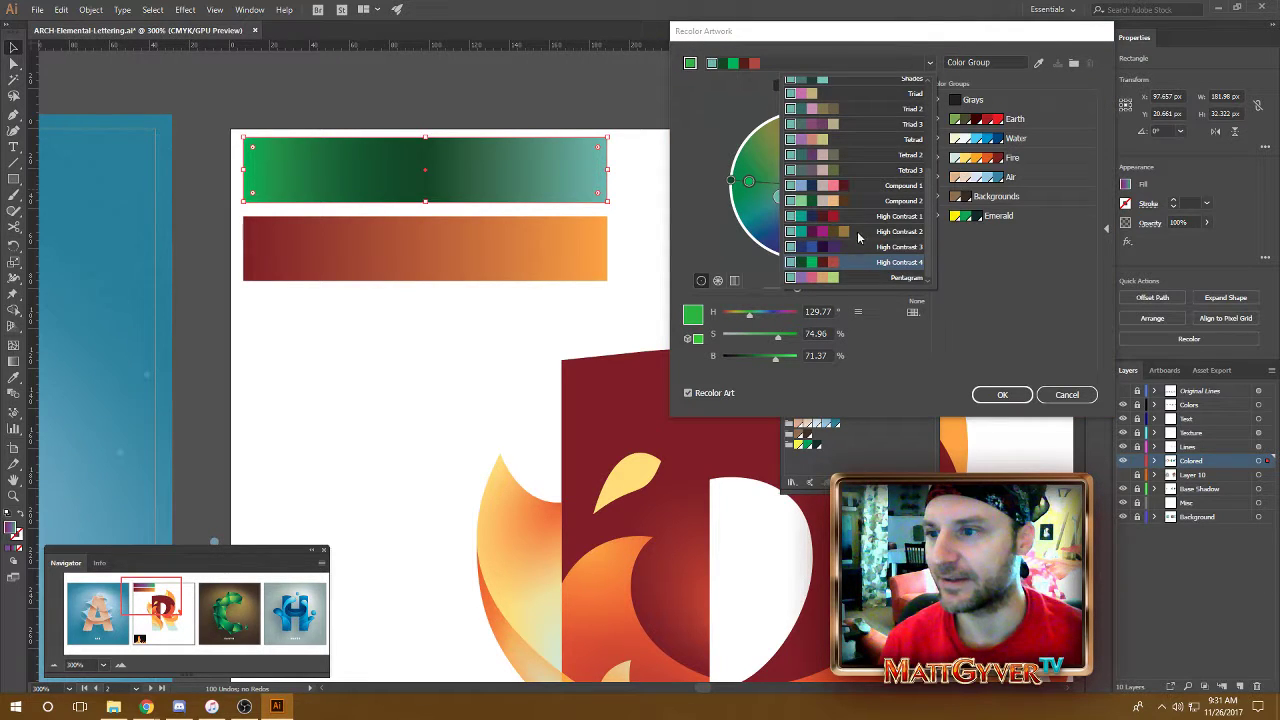
{"action": "left_click", "coordinate": [862, 186]}
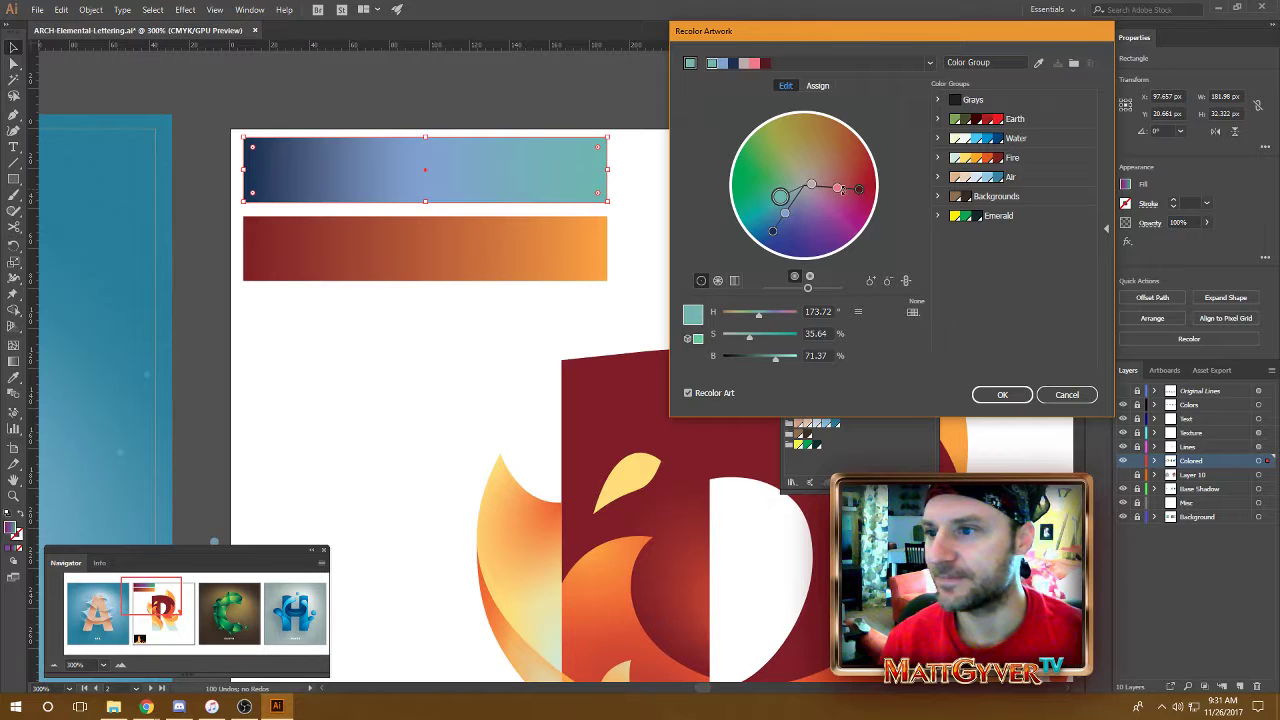
{"action": "left_click", "coordinate": [837, 190]}
{"action": "left_click_drag", "start_coordinate": [772, 230], "coordinate": [766, 203]}
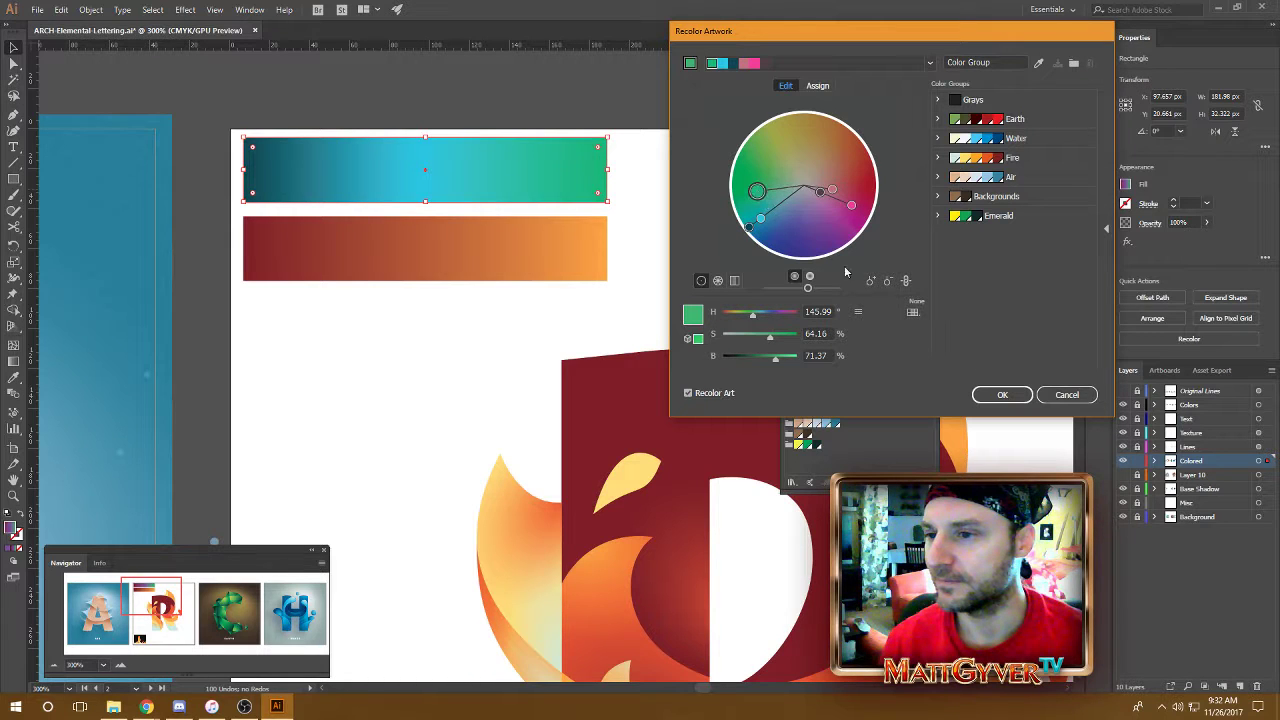
{"action": "left_click", "coordinate": [1002, 394]}
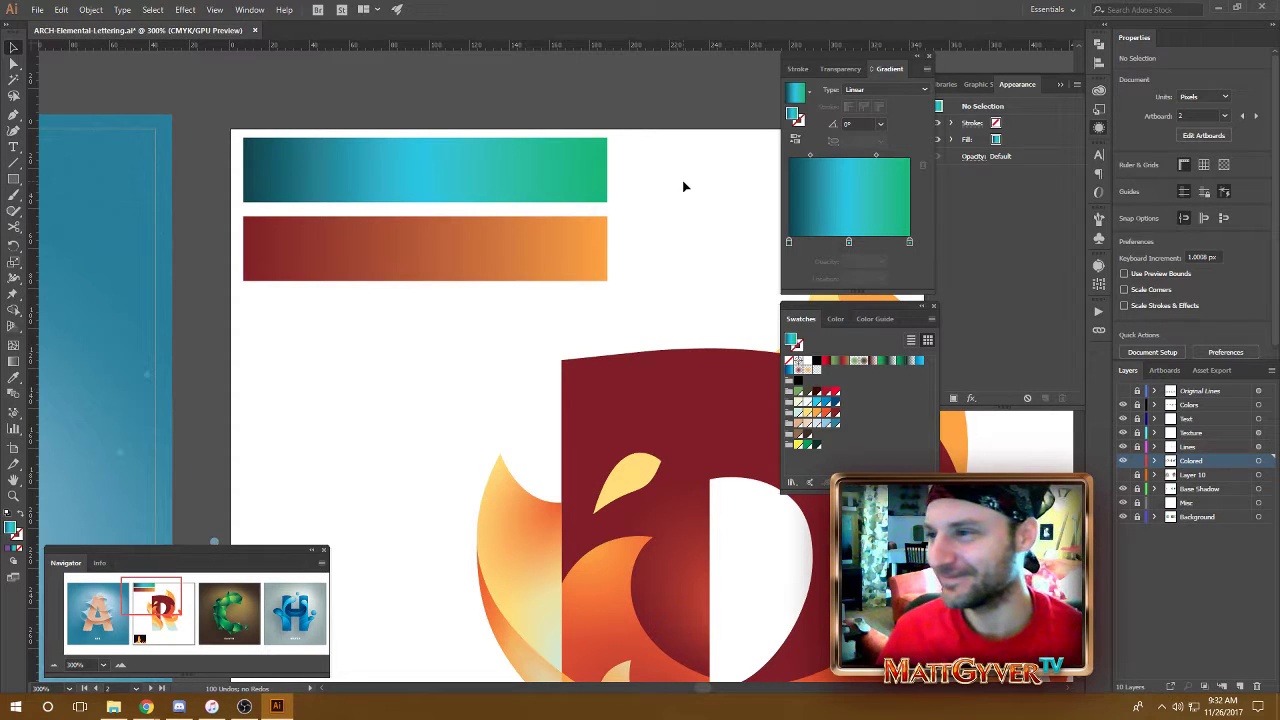
- Delete both gradient sample rectangles above the letter artwork
{"action": "left_click_drag", "start_coordinate": [684, 186], "coordinate": [548, 272]}
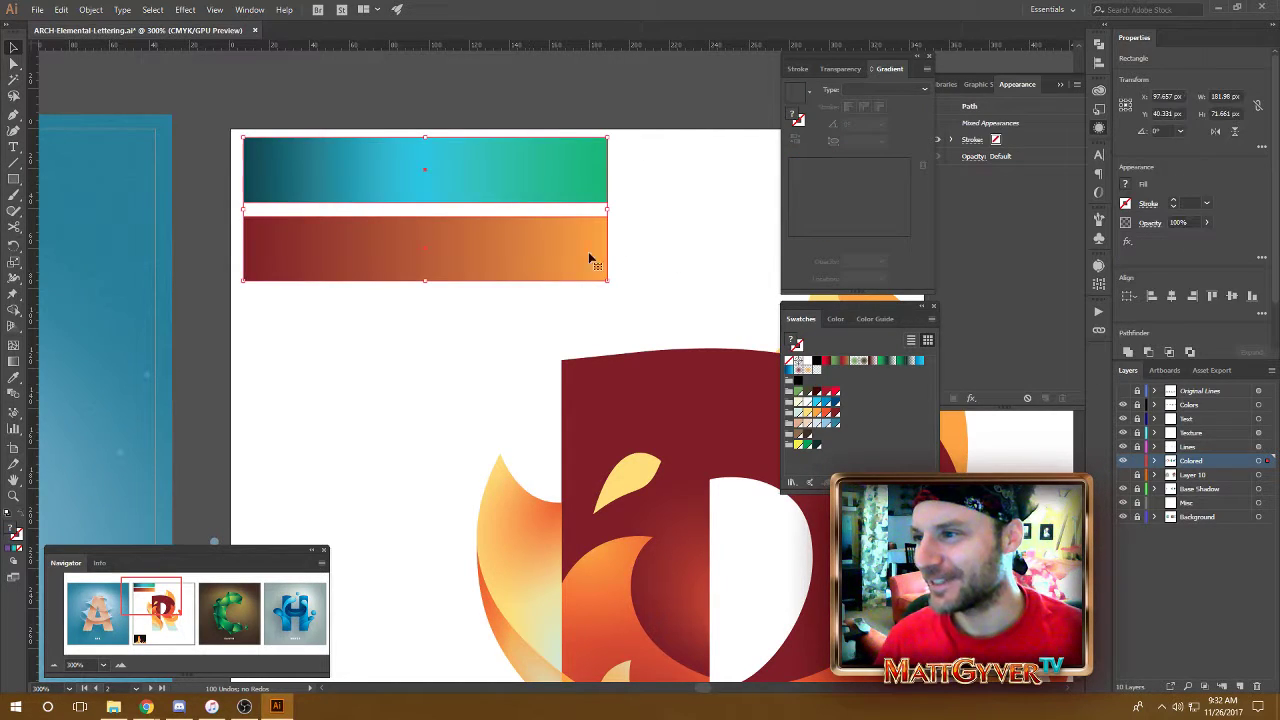
{"action": "key", "text": "Delete"}
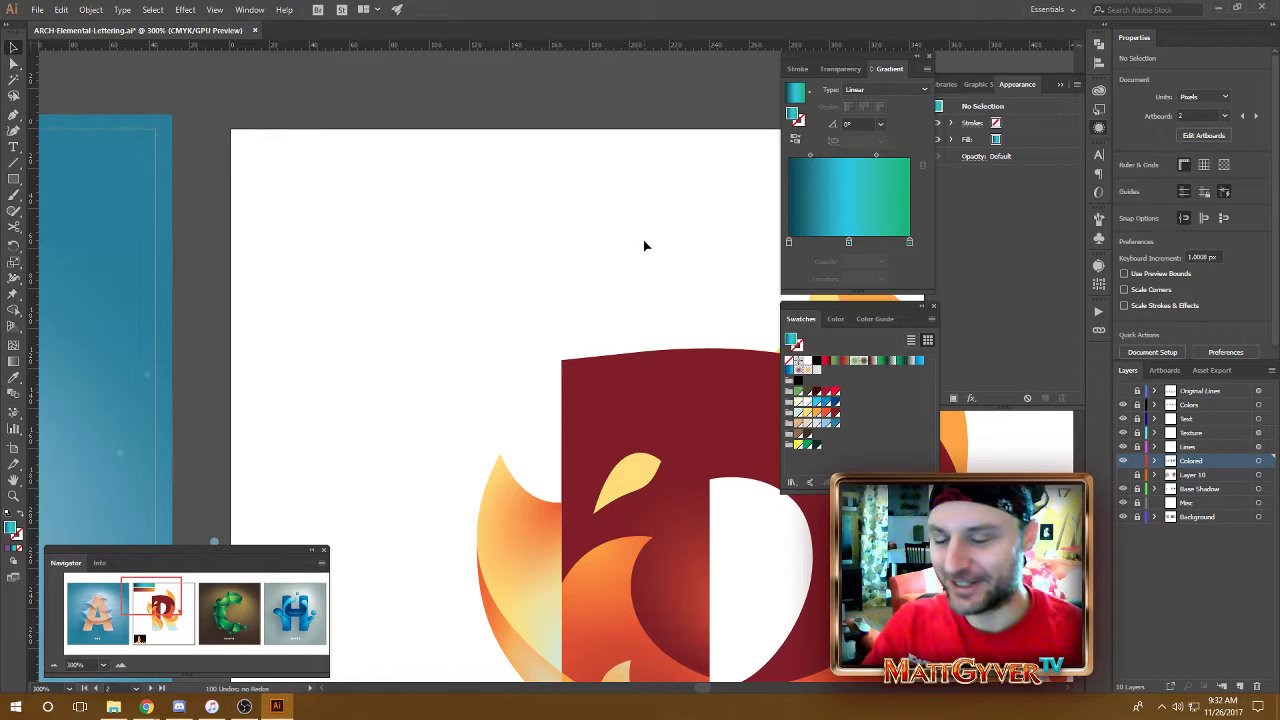
- Reposition the red-orange radial gradient fill on the thin outer flame at the letter R's far edge, toward the shape
{"action": "key", "text": "ctrl+minus"}
{"action": "left_click_drag", "start_coordinate": [661, 486], "coordinate": [513, 277]}
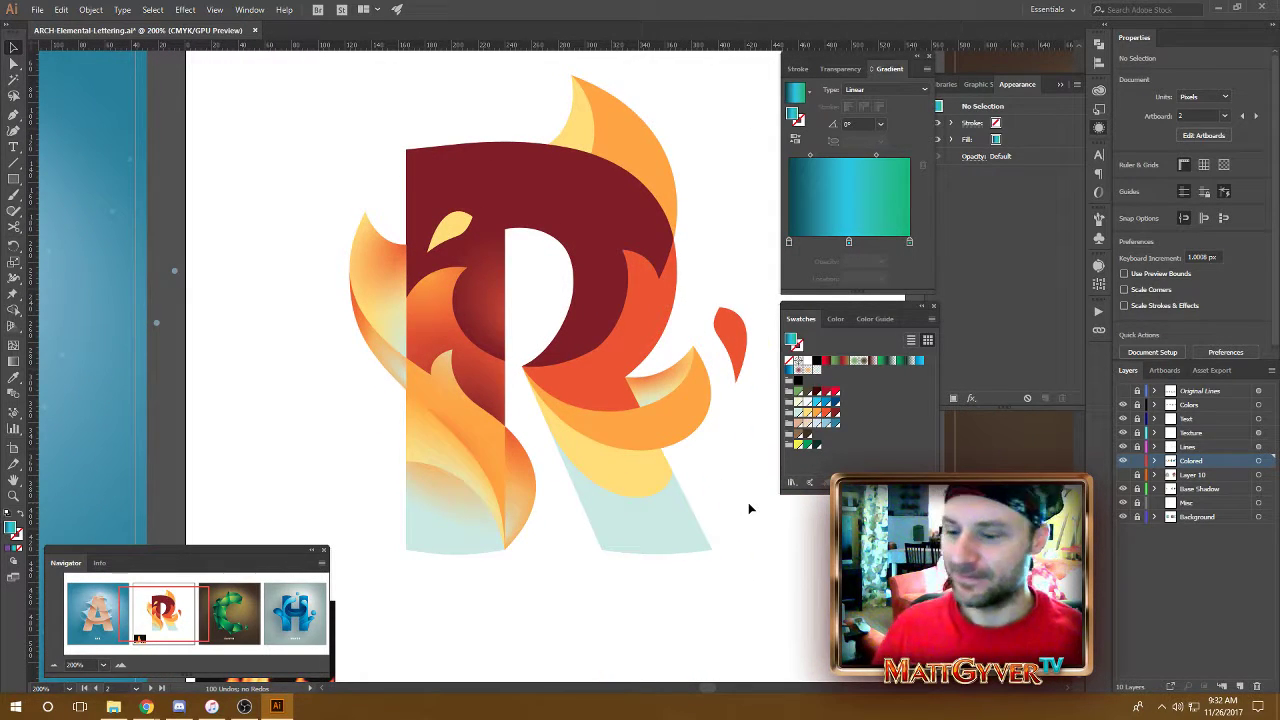
{"action": "key", "text": "ctrl+plus"}
{"action": "key", "text": "ctrl+plus"}
{"action": "left_click_drag", "start_coordinate": [414, 412], "coordinate": [547, 307]}
{"action": "left_click_drag", "start_coordinate": [413, 298], "coordinate": [521, 411]}
{"action": "key", "text": "a"}
{"action": "left_click", "coordinate": [449, 406]}
{"action": "left_click", "coordinate": [1016, 139]}
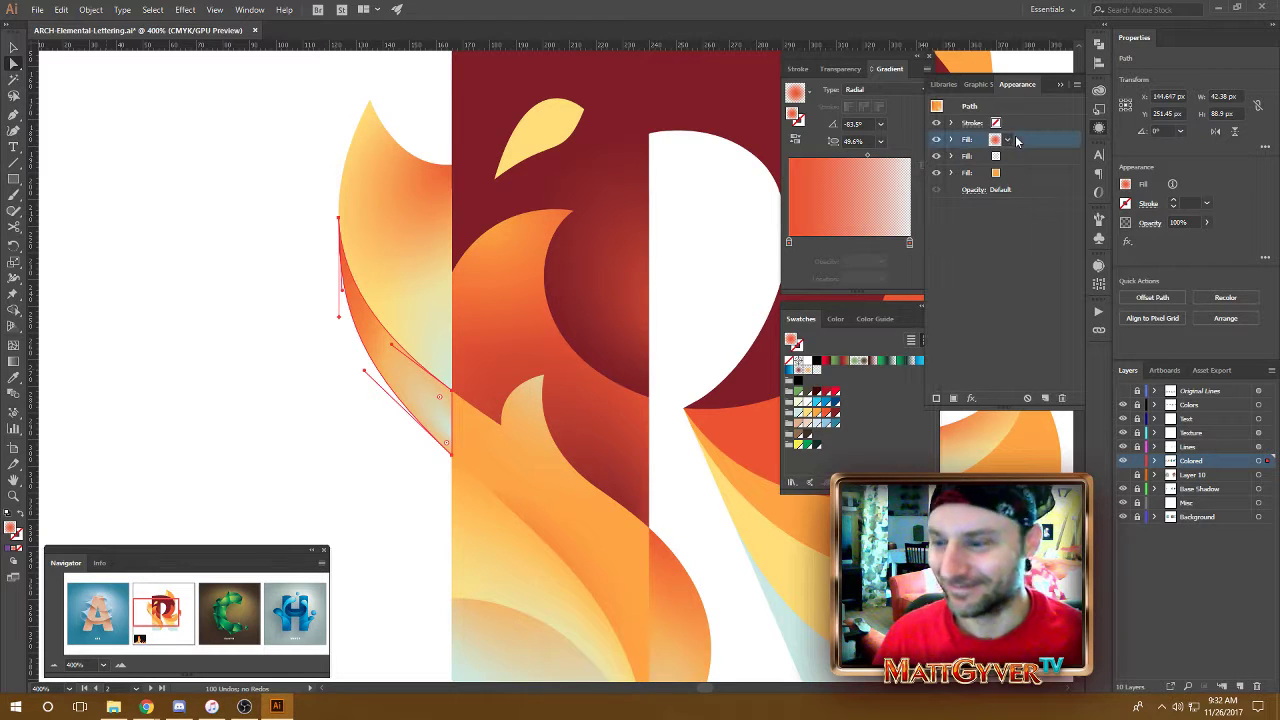
{"action": "key", "text": "g"}
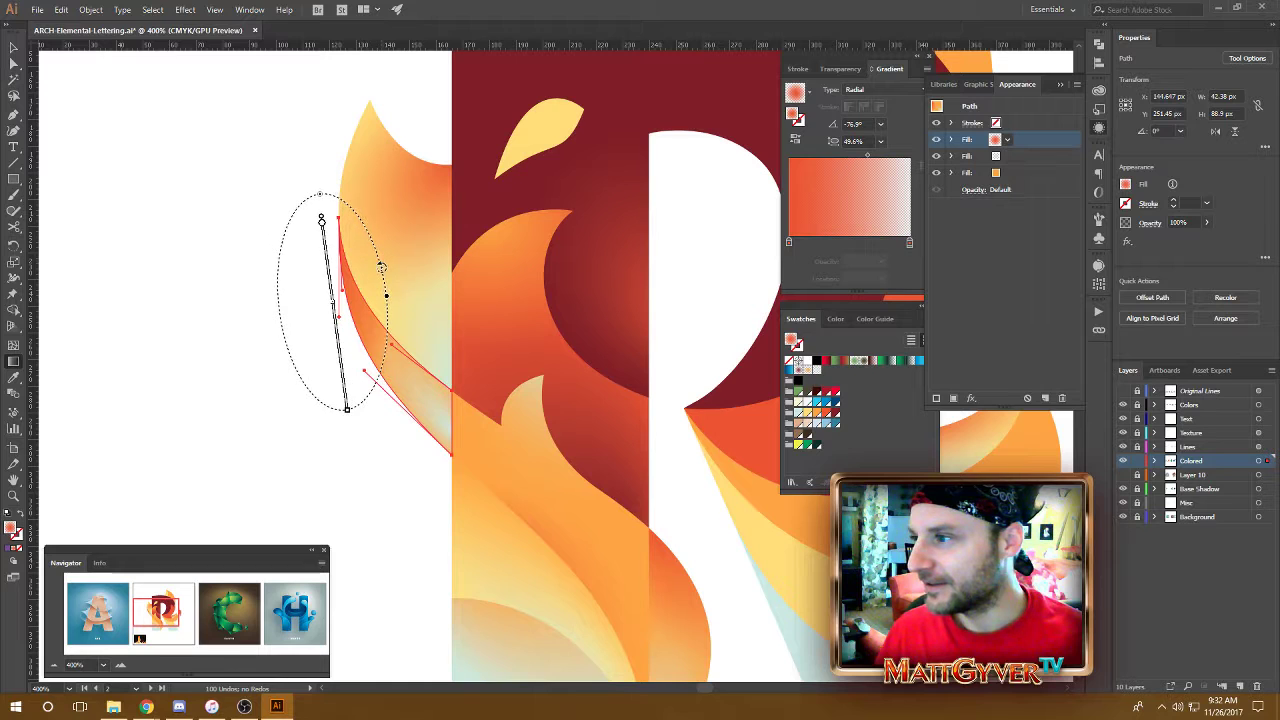
{"action": "left_click_drag", "start_coordinate": [330, 272], "coordinate": [338, 277]}
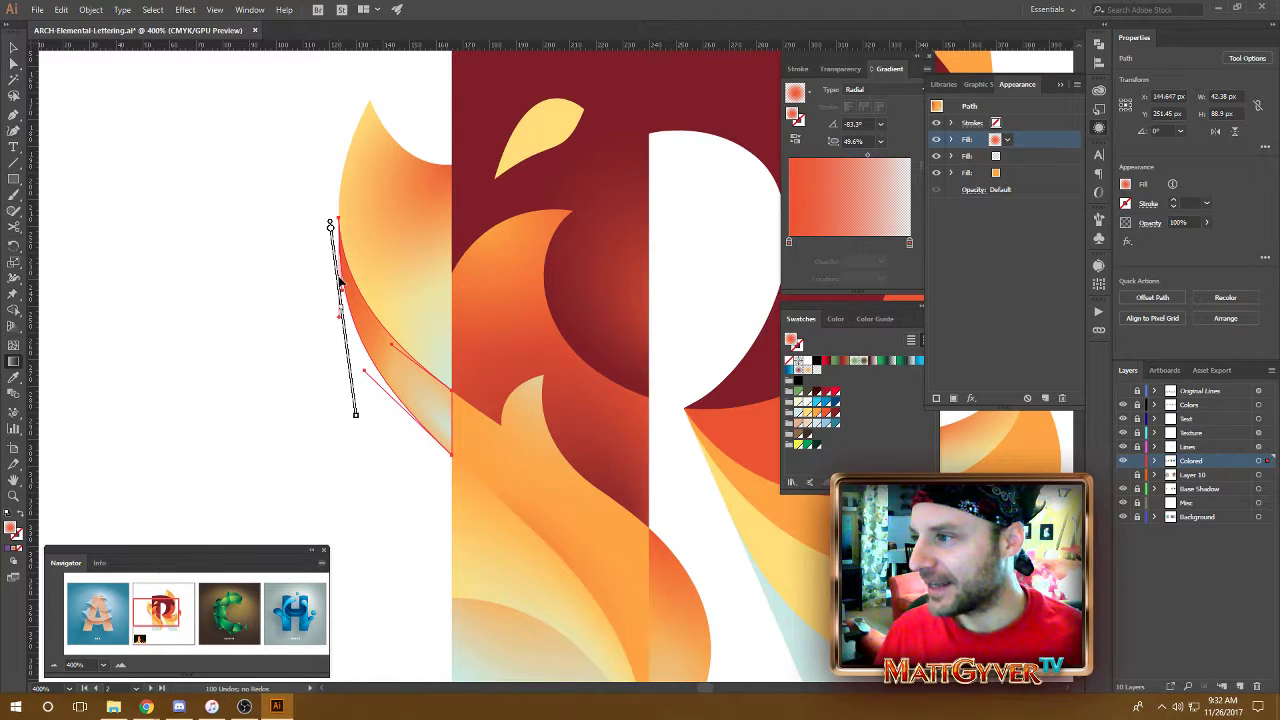
{"action": "key", "text": "a"}
{"action": "left_click", "coordinate": [263, 288]}
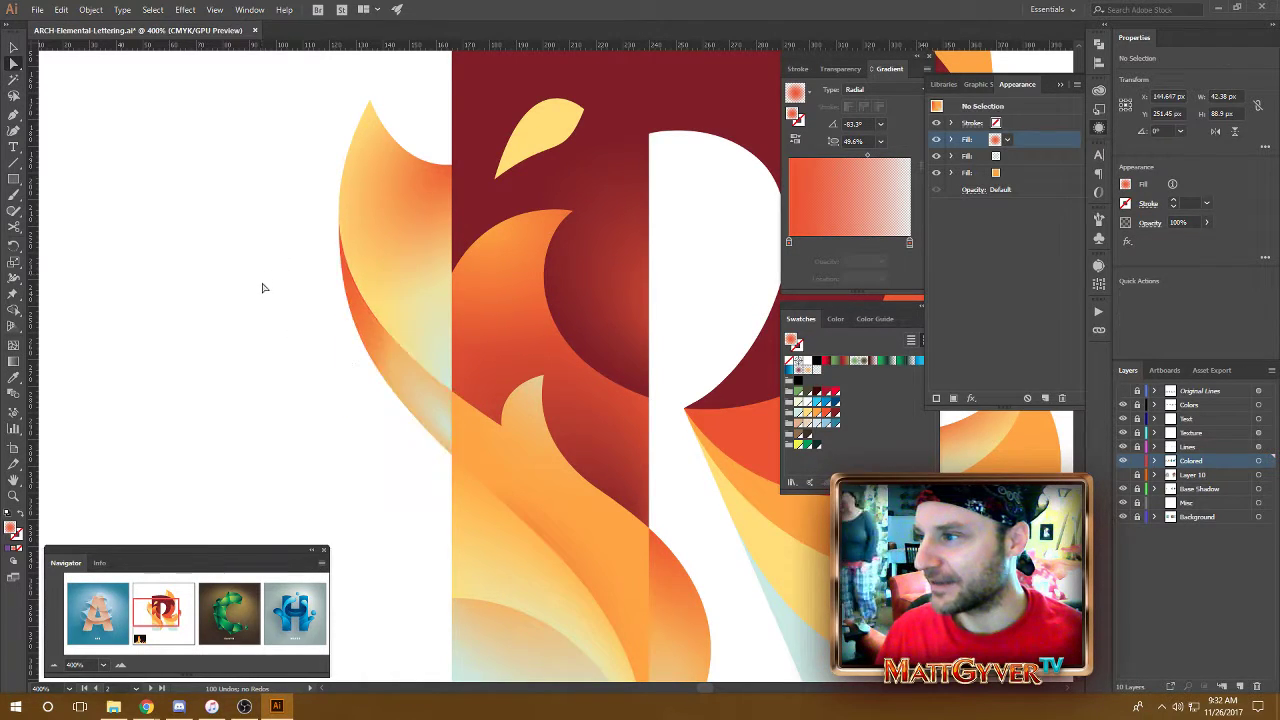
- Shift the pale teal radial fill of the thin outer flame slightly down along the shape toward the stem
{"action": "left_click_drag", "start_coordinate": [410, 373], "coordinate": [390, 368]}
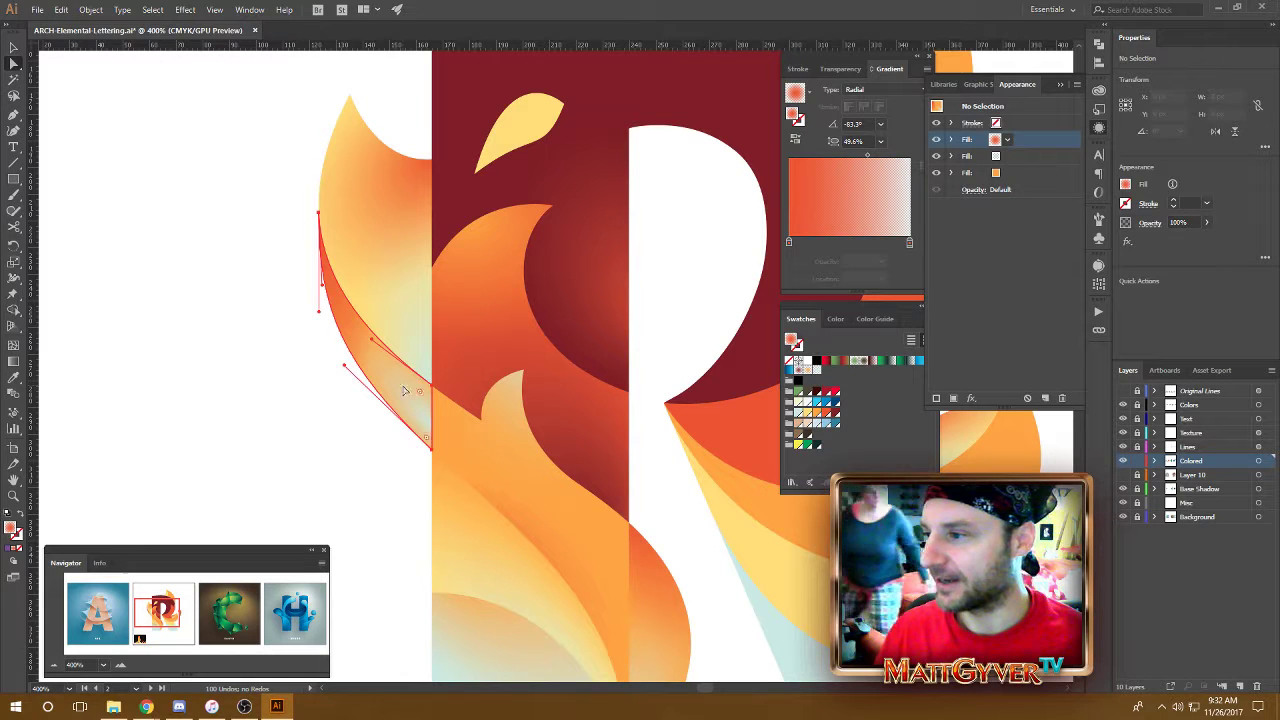
{"action": "left_click", "coordinate": [403, 390]}
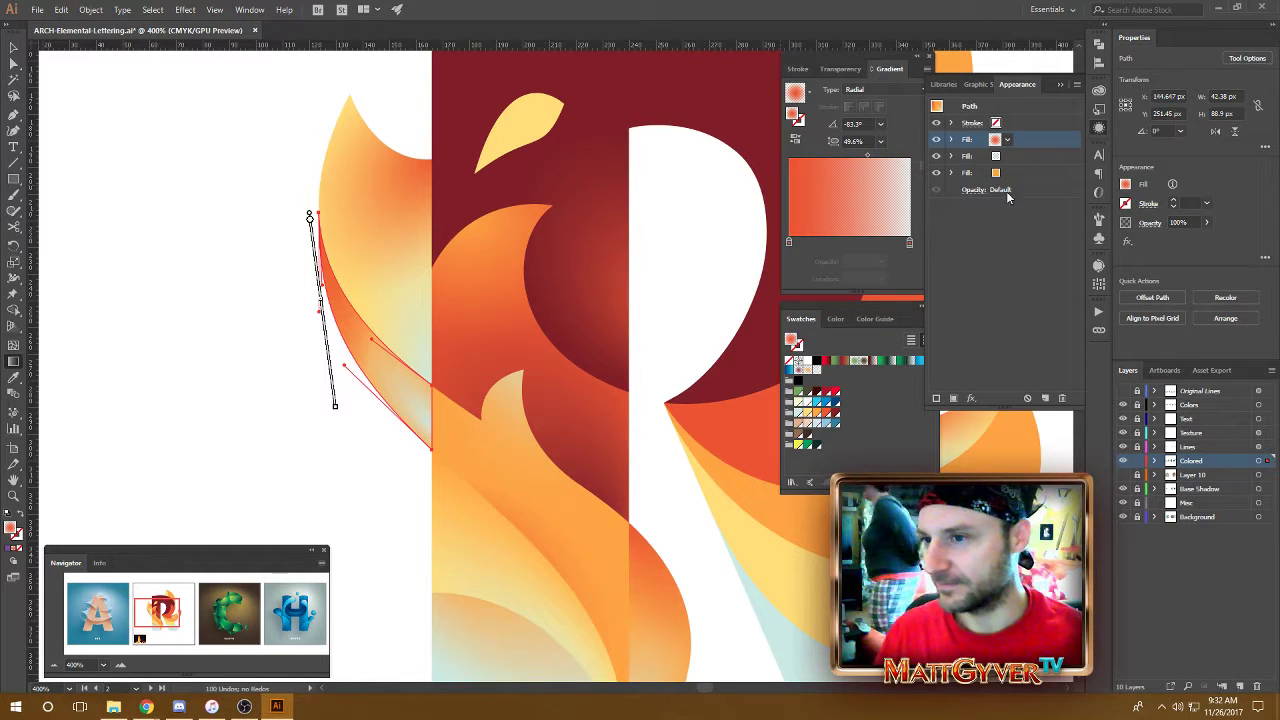
{"action": "left_click", "coordinate": [985, 157]}
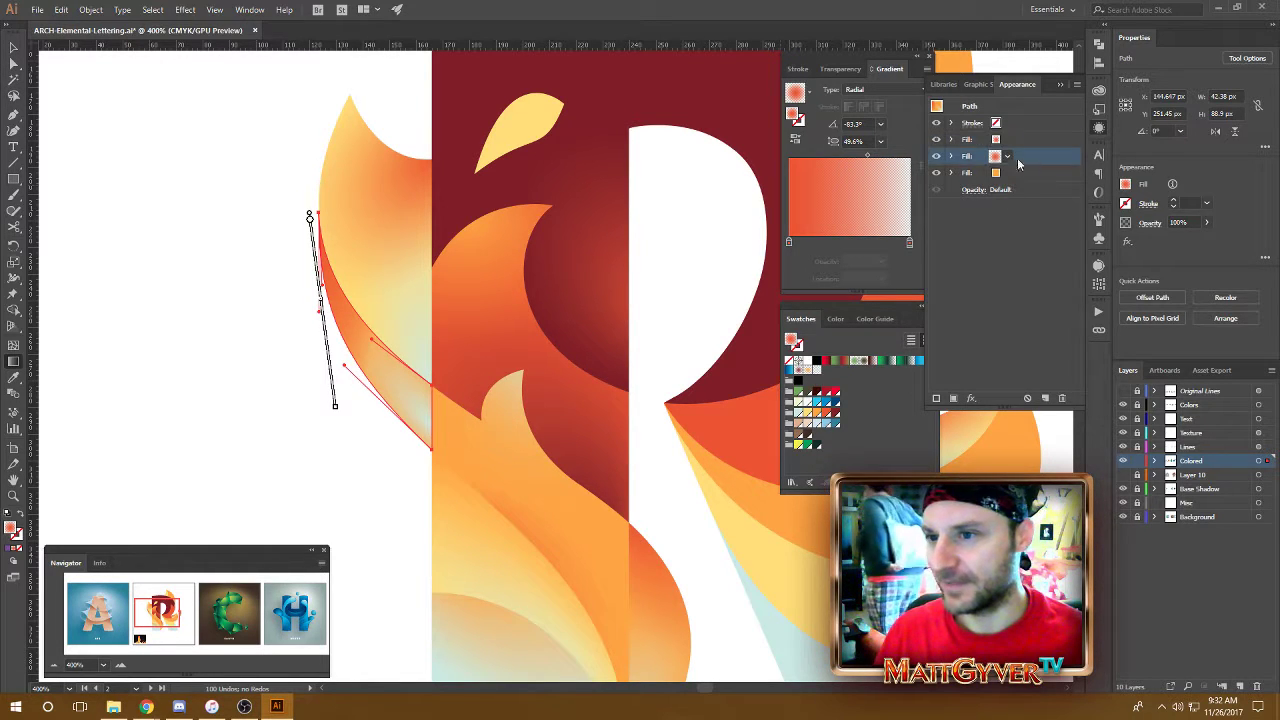
{"action": "left_click", "coordinate": [937, 157]}
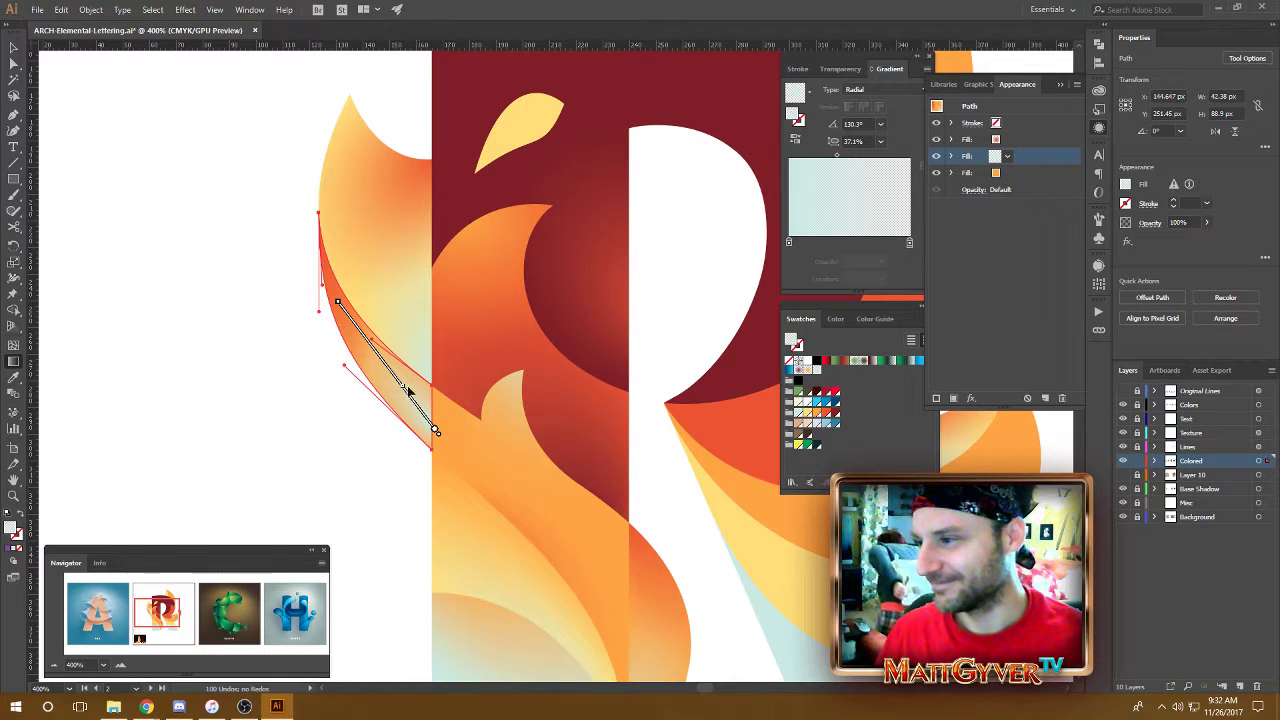
{"action": "key", "text": "g"}
{"action": "left_click_drag", "start_coordinate": [339, 302], "coordinate": [348, 313]}
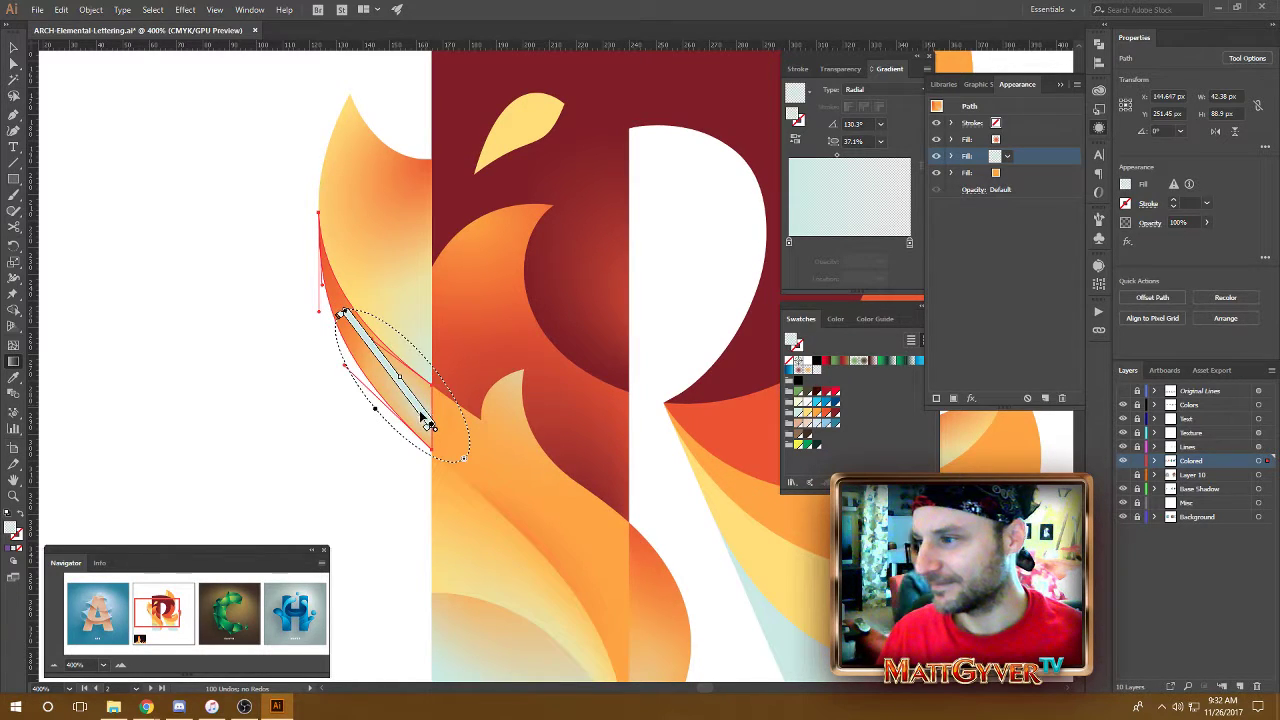
{"action": "mouse_move", "coordinate": [422, 415]}
{"action": "left_mouse_down"}
{"action": "mouse_move", "coordinate": [427, 431]}
{"action": "mouse_move", "coordinate": [424, 416]}
{"action": "left_mouse_up"}
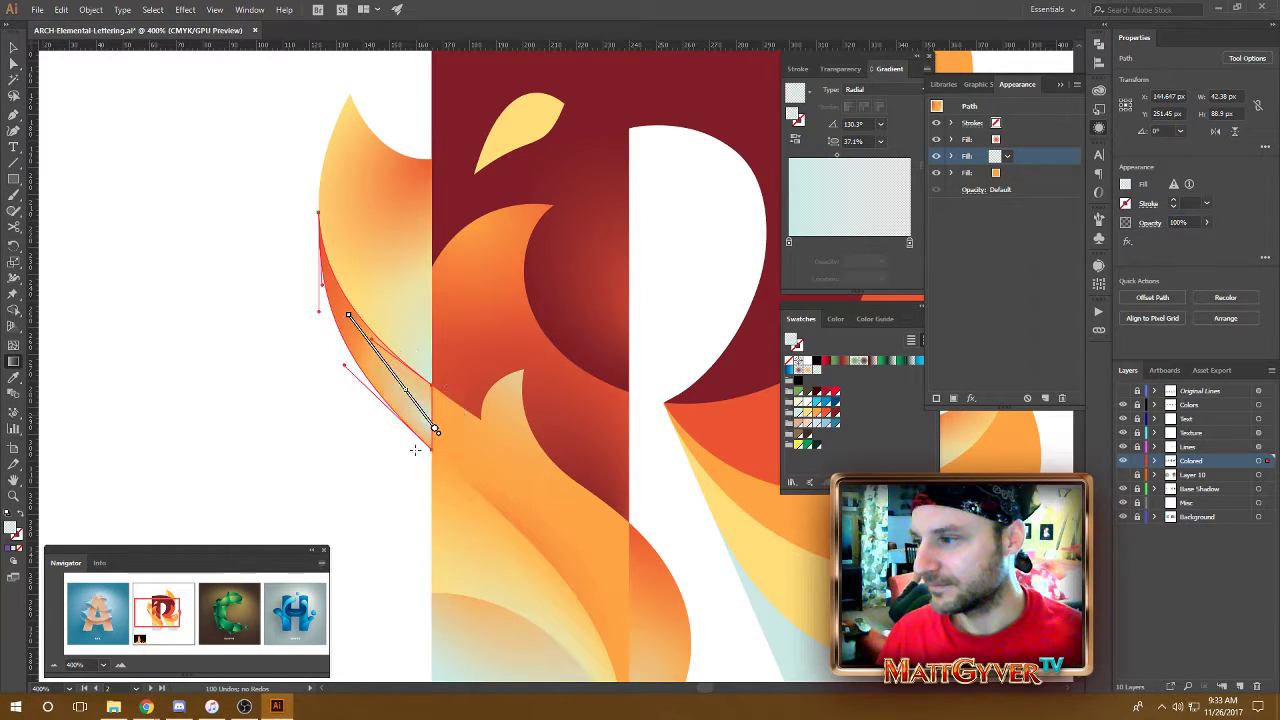
{"action": "key", "text": "a"}
{"action": "left_click", "coordinate": [302, 432]}
{"action": "key", "text": "ctrl+minus"}
{"action": "key", "text": "ctrl+minus"}
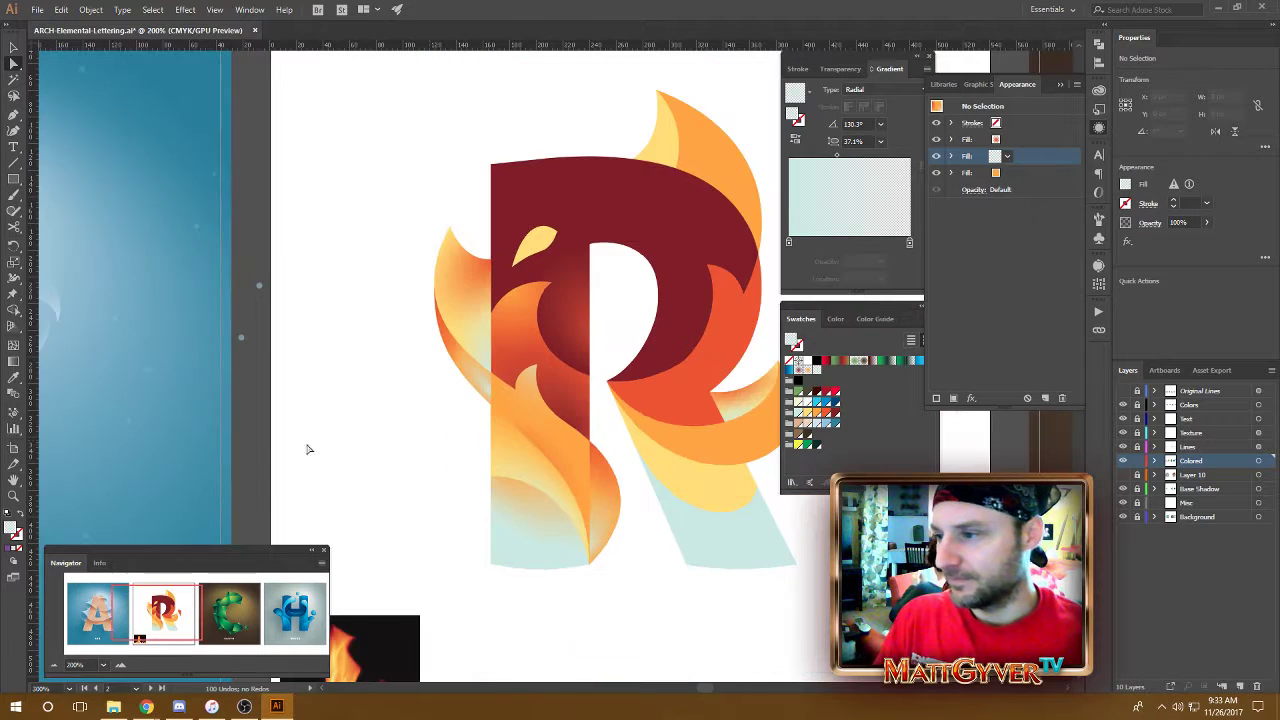
- Undo the last pale teal gradient adjustments on the thin outer flame and reposition the highlight with a 36% aspect ratio
{"action": "key", "text": "ctrl+z"}
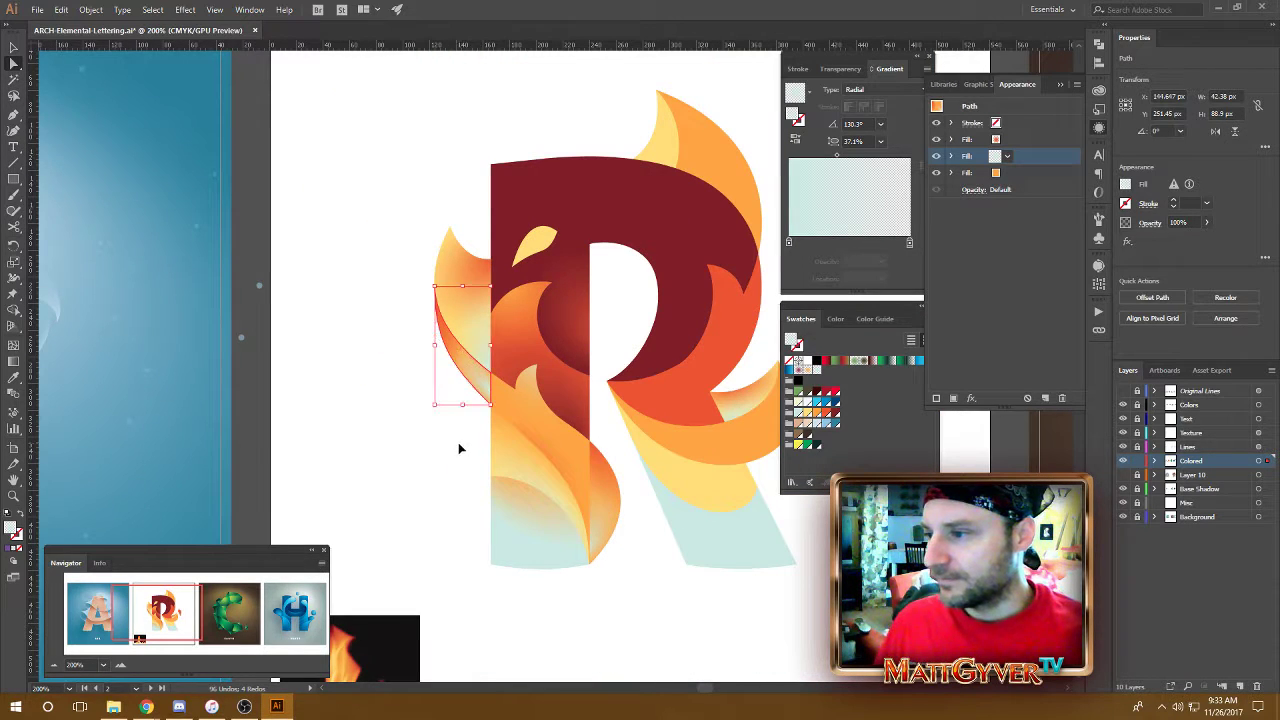
{"action": "key", "text": "v"}
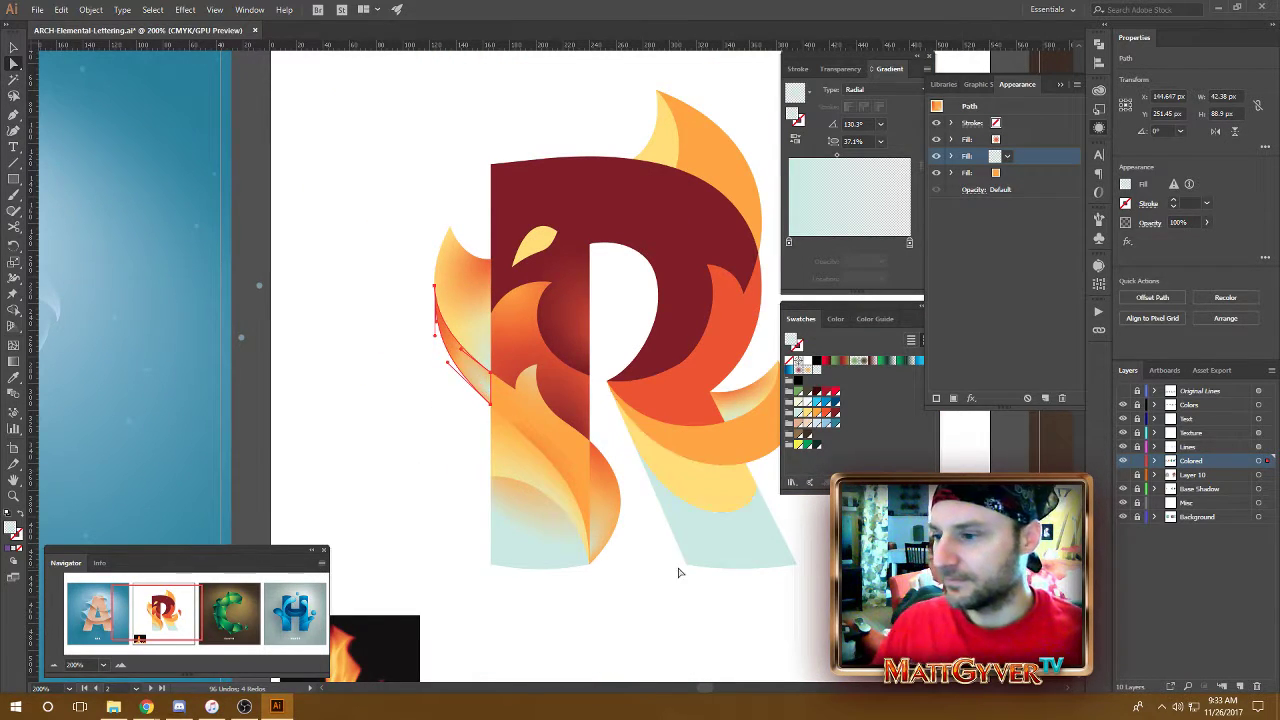
{"action": "left_click", "coordinate": [680, 571]}
{"action": "left_click_drag", "start_coordinate": [580, 576], "coordinate": [563, 559]}
{"action": "left_click", "coordinate": [460, 365]}
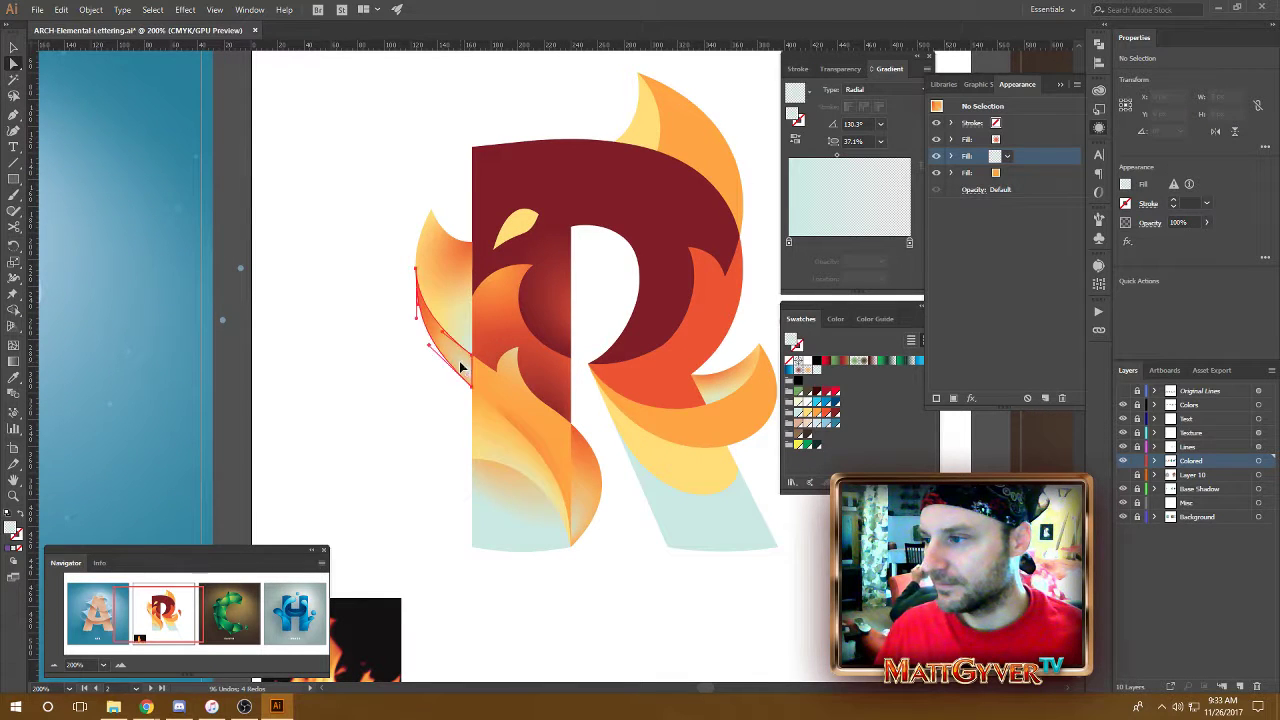
{"action": "key", "text": "ctrl+plus"}
{"action": "key", "text": "g"}
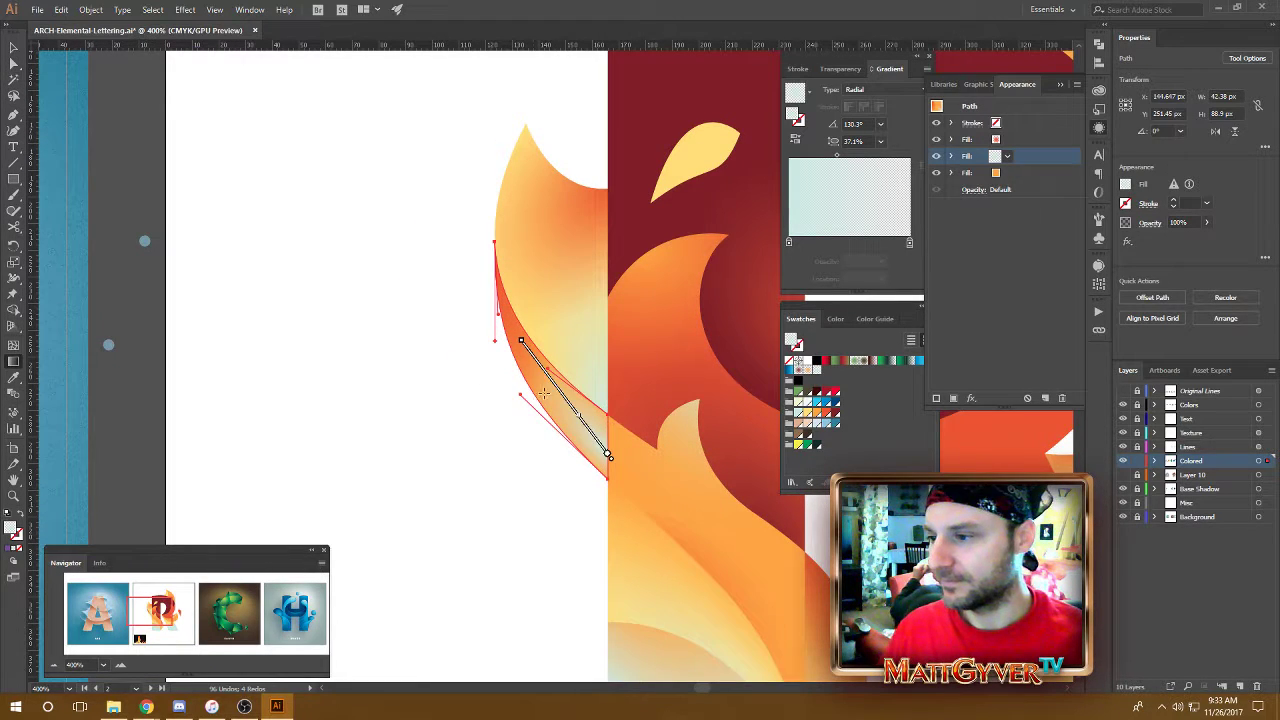
{"action": "left_click_drag", "start_coordinate": [548, 440], "coordinate": [552, 437]}
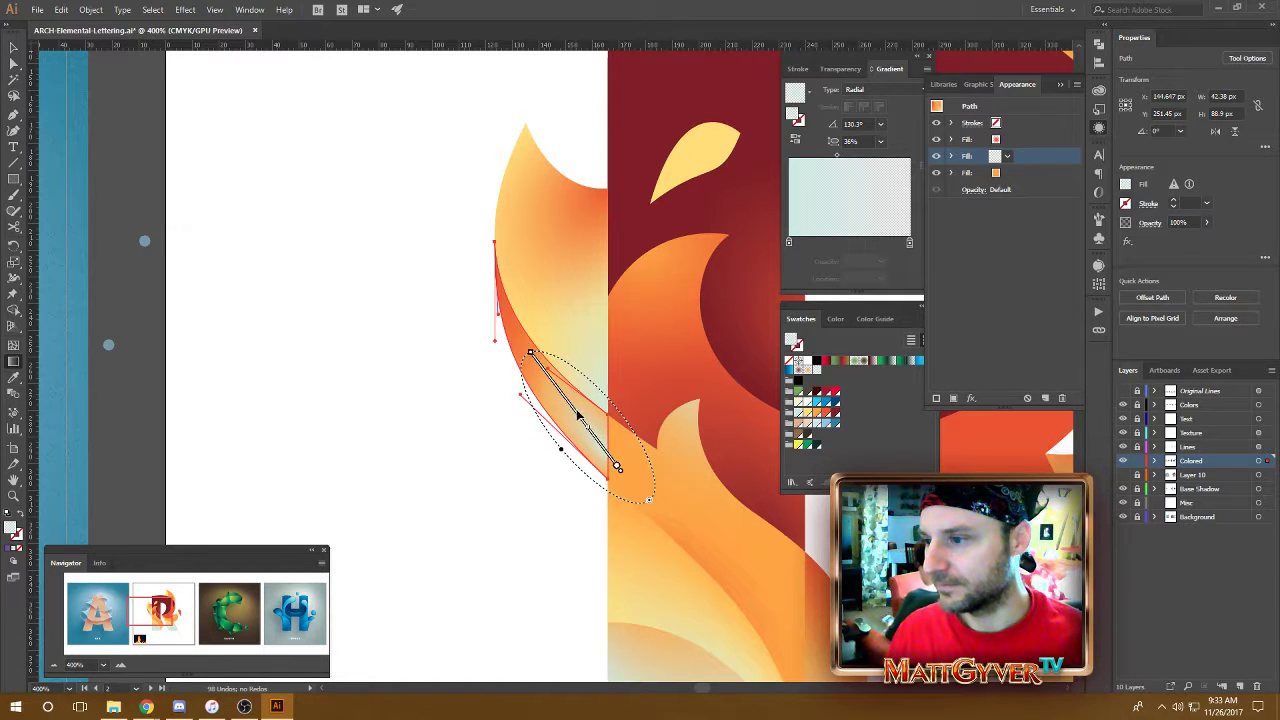
{"action": "key", "text": "v"}
{"action": "left_click", "coordinate": [517, 503]}
- Move the pale teal radial fill on the flame tail beside the stem's foot slightly outward from the shape and shorten its reach
{"action": "left_click_drag", "start_coordinate": [730, 557], "coordinate": [500, 363]}
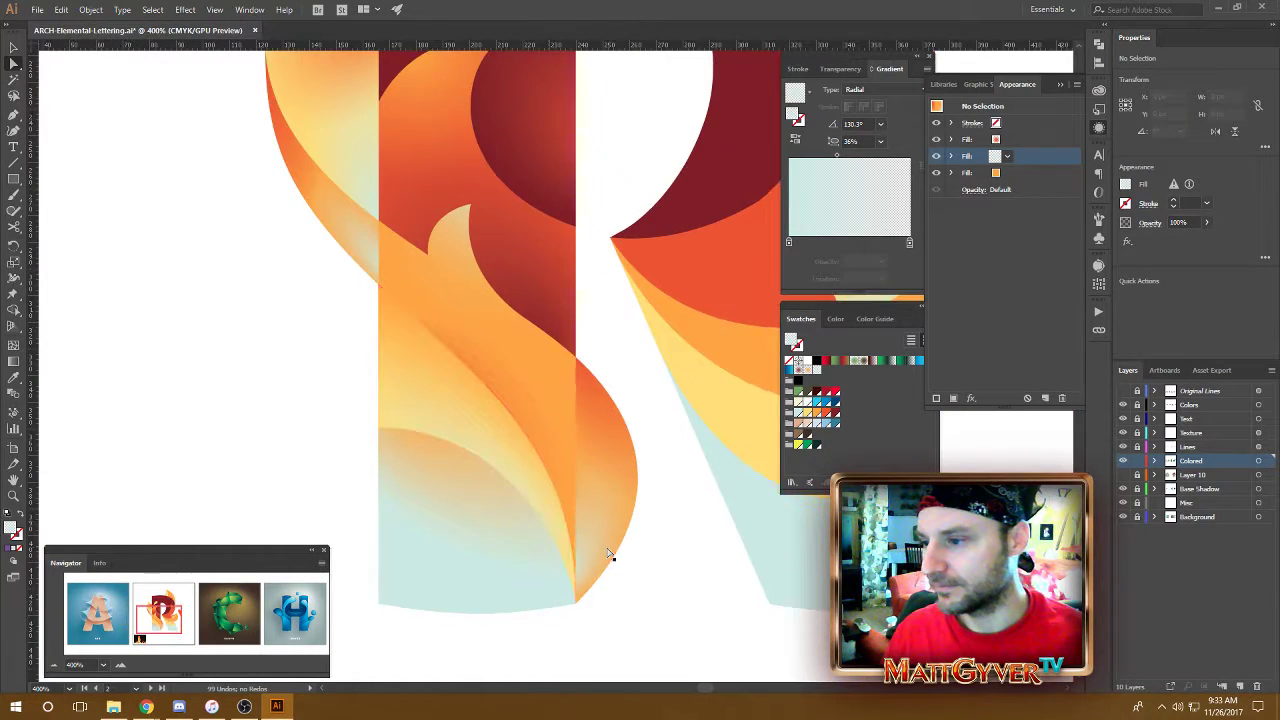
{"action": "left_click", "coordinate": [596, 507]}
{"action": "key", "text": "g"}
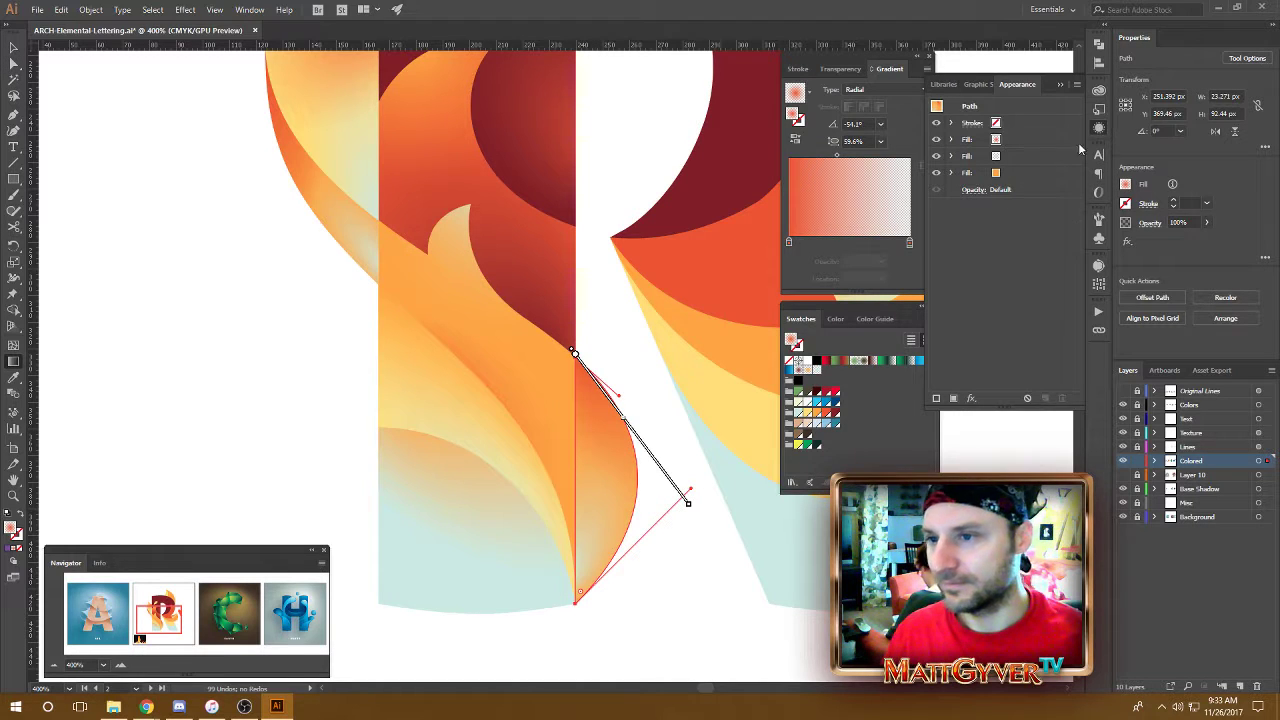
{"action": "left_click", "coordinate": [1050, 156]}
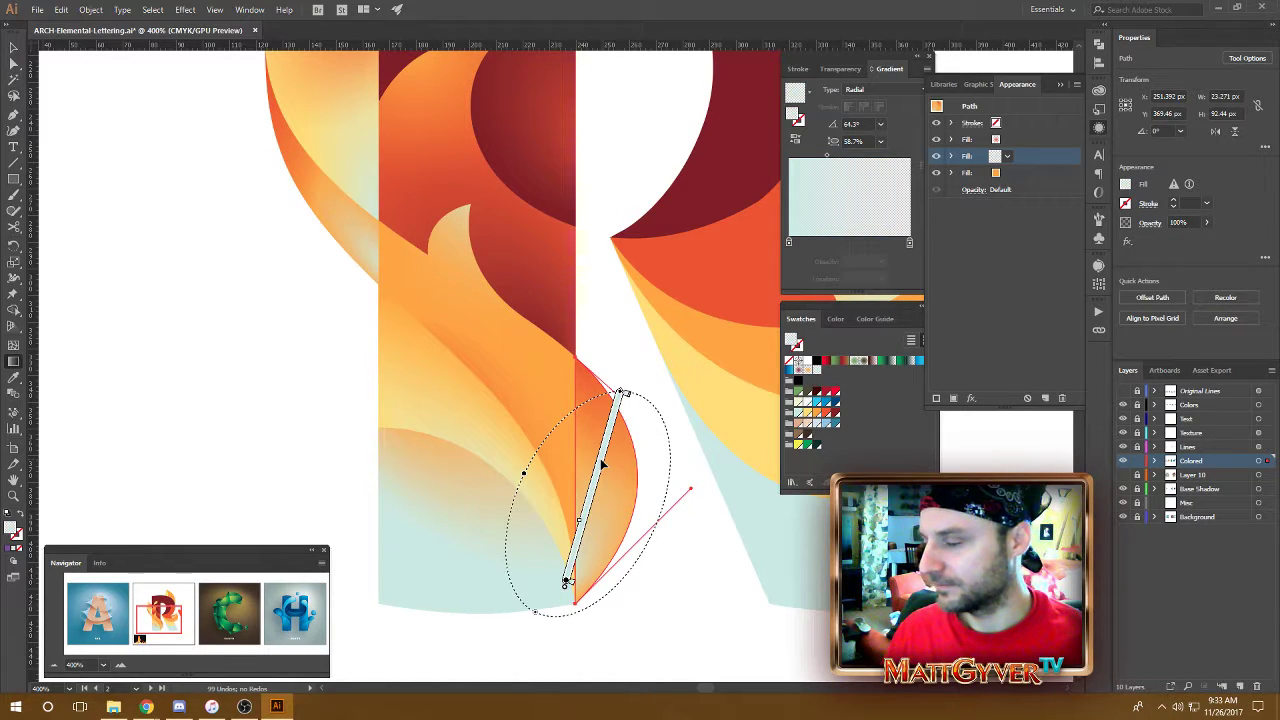
{"action": "left_click_drag", "start_coordinate": [602, 463], "coordinate": [594, 467]}
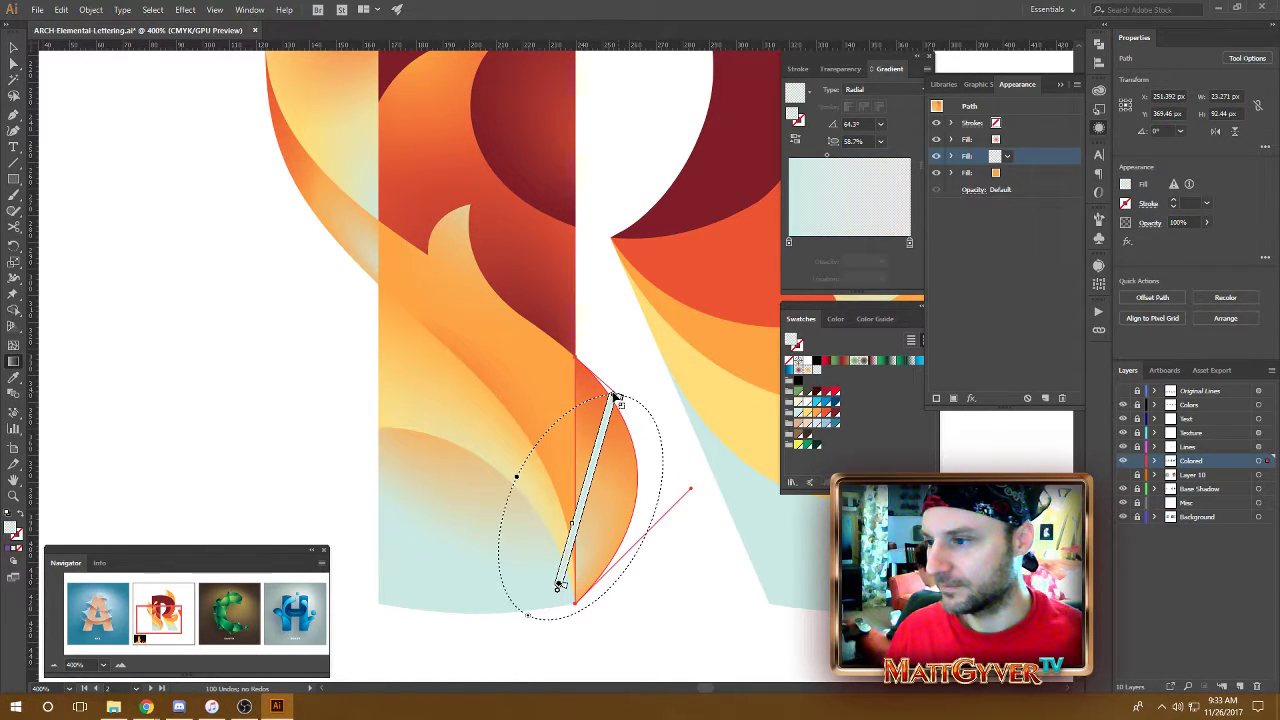
{"action": "left_click_drag", "start_coordinate": [617, 397], "coordinate": [606, 417]}
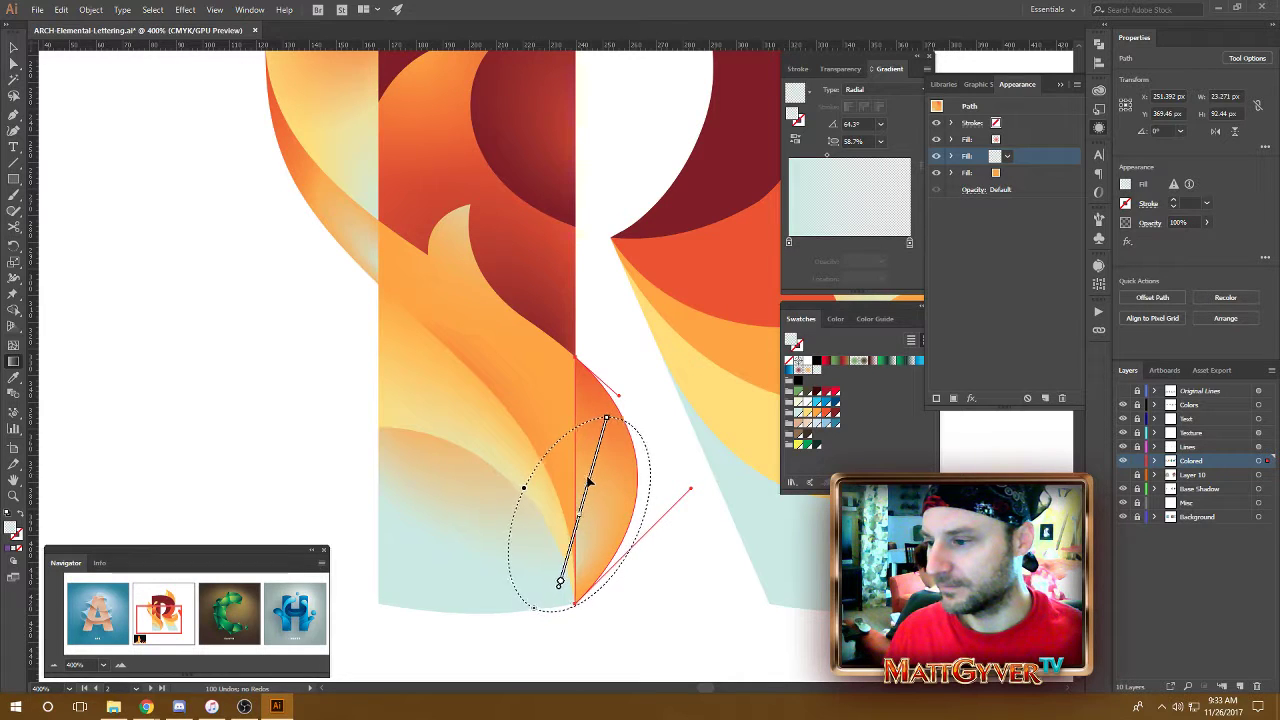
{"action": "key", "text": "a"}
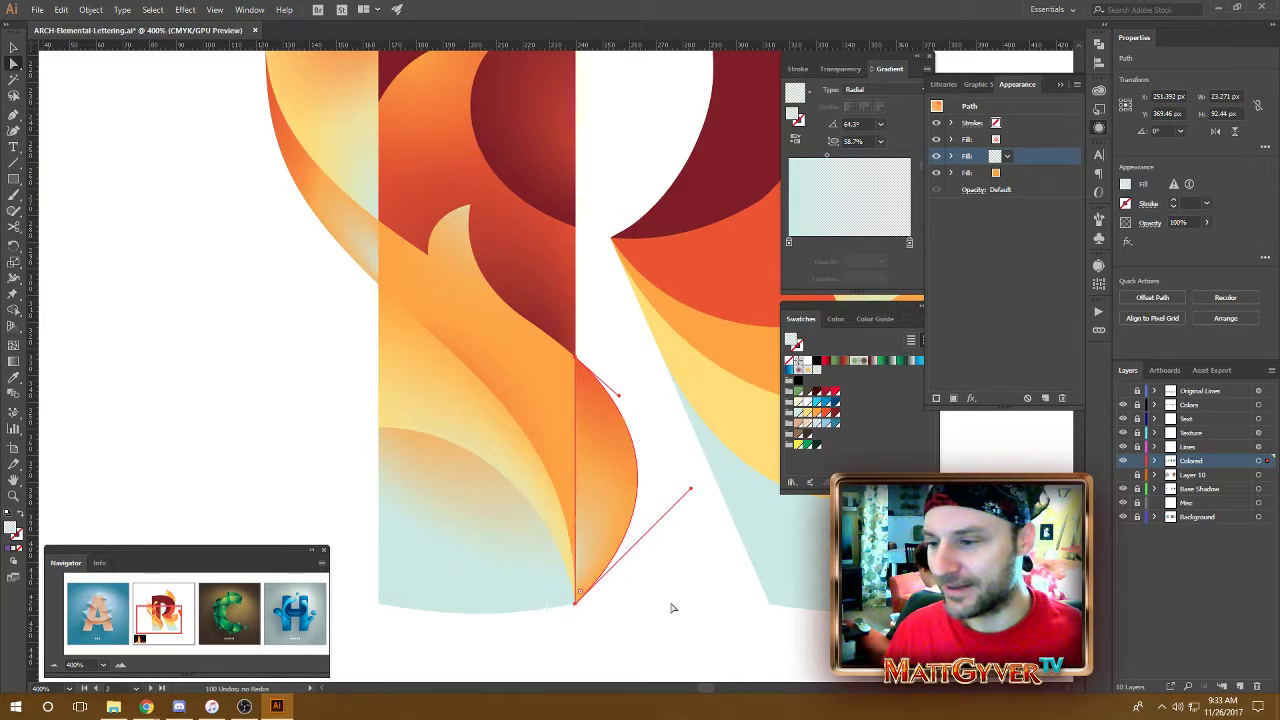
{"action": "left_click", "coordinate": [672, 607]}
- Nudge the red-orange radial gradient fill on the R's dark maroon compound shape slightly toward the counter
{"action": "left_click_drag", "start_coordinate": [627, 429], "coordinate": [654, 477]}
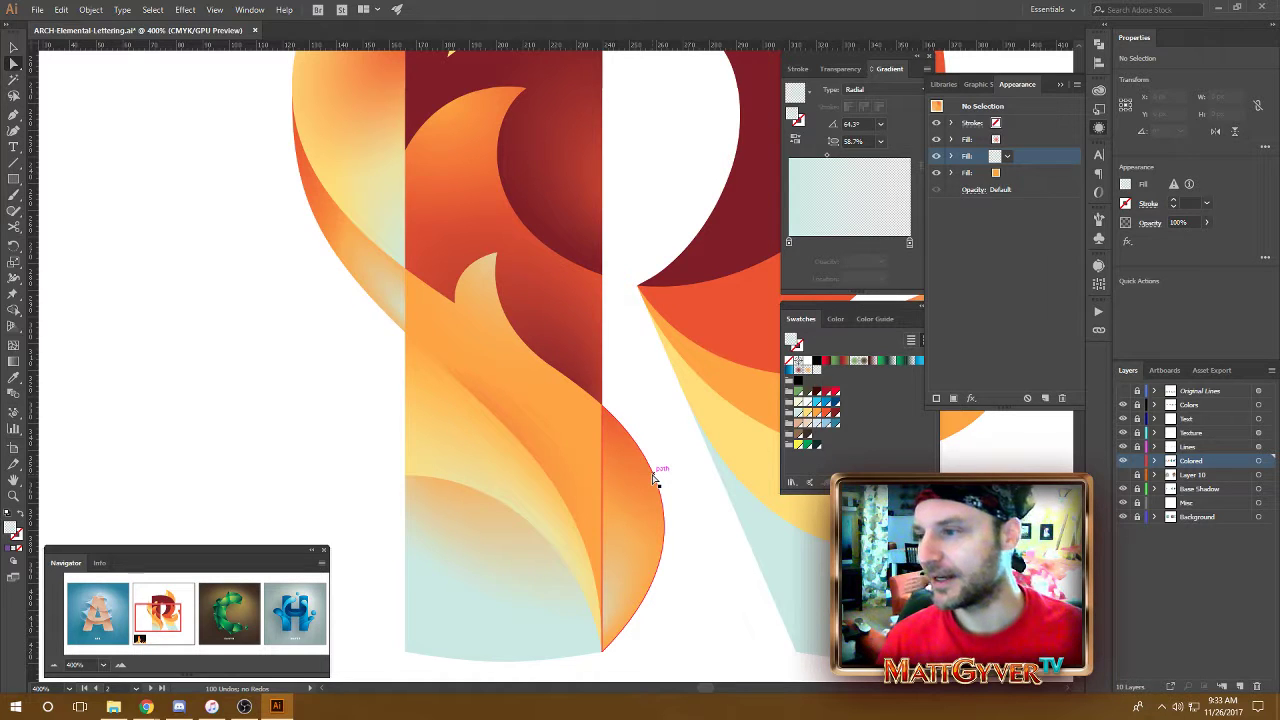
{"action": "scroll", "coordinate": [655, 197], "scroll_direction": "up", "scroll_amount": 5}
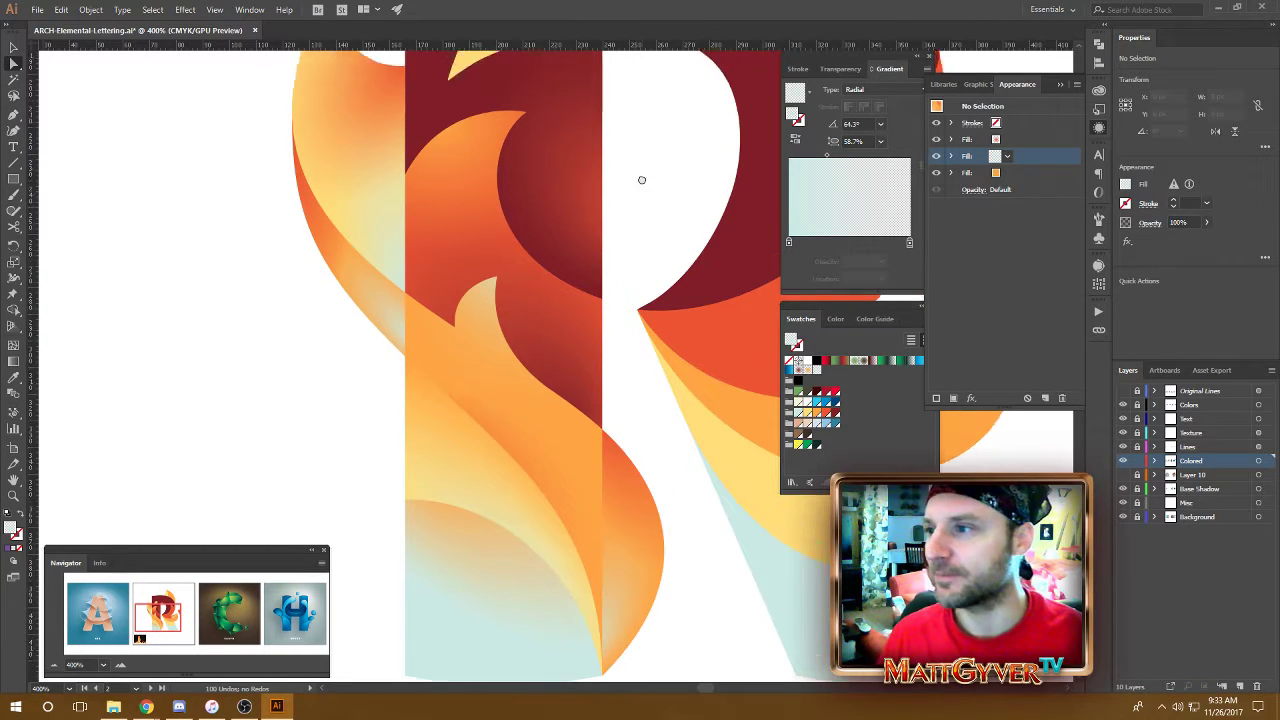
{"action": "scroll", "coordinate": [600, 270], "scroll_direction": "right", "scroll_amount": 2}
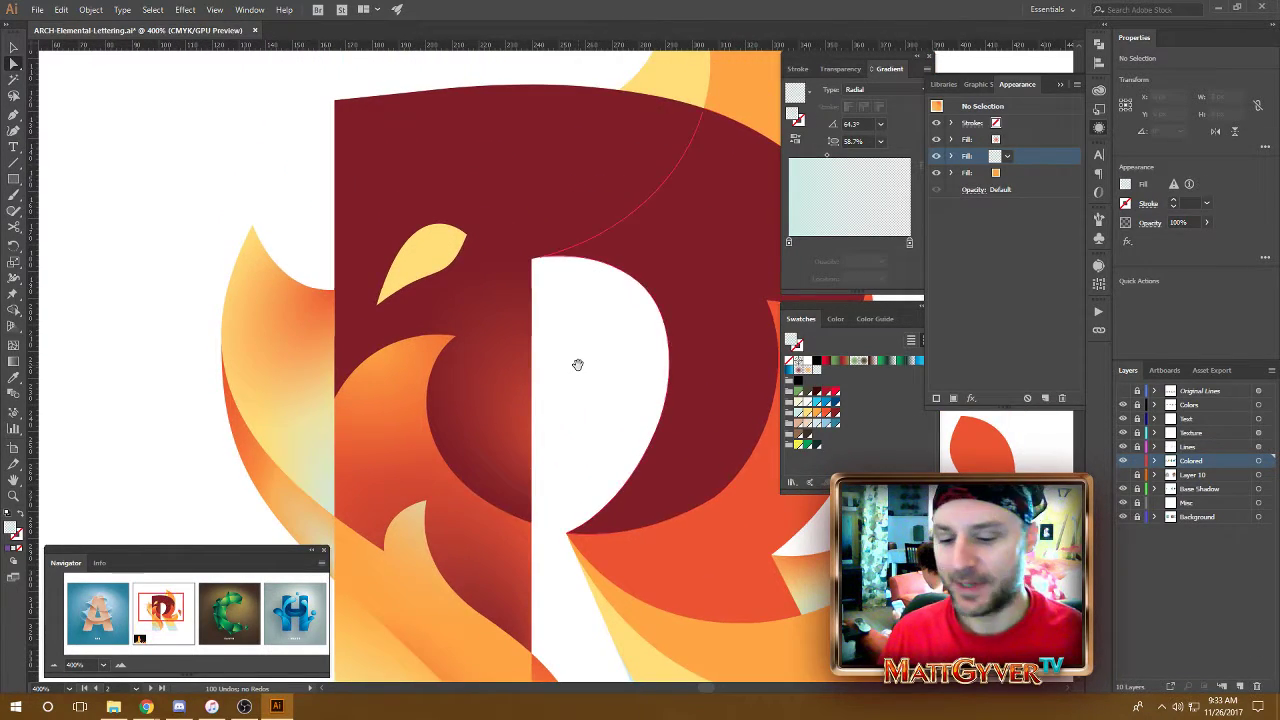
{"action": "scroll", "coordinate": [607, 343], "scroll_direction": "down", "scroll_amount": 1}
{"action": "scroll", "coordinate": [601, 420], "scroll_direction": "down", "scroll_amount": 2}
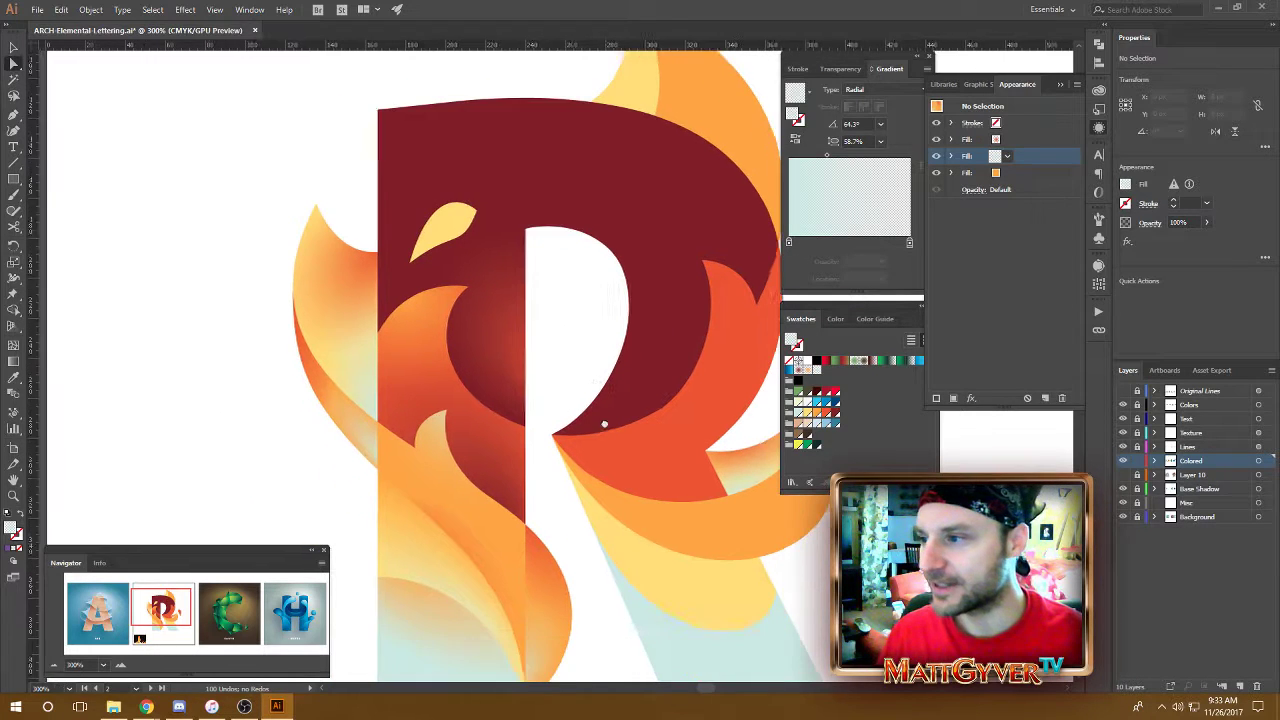
{"action": "left_click", "coordinate": [506, 318]}
{"action": "key", "text": "g"}
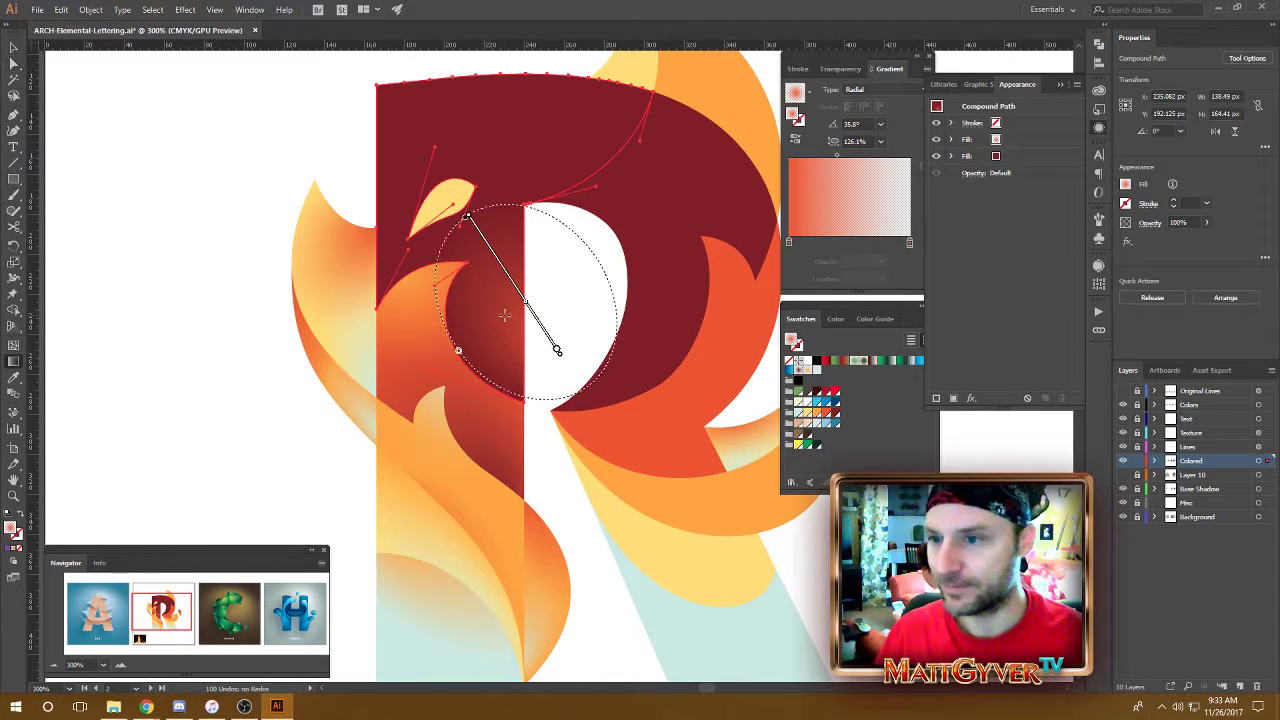
{"action": "left_click", "coordinate": [1028, 141]}
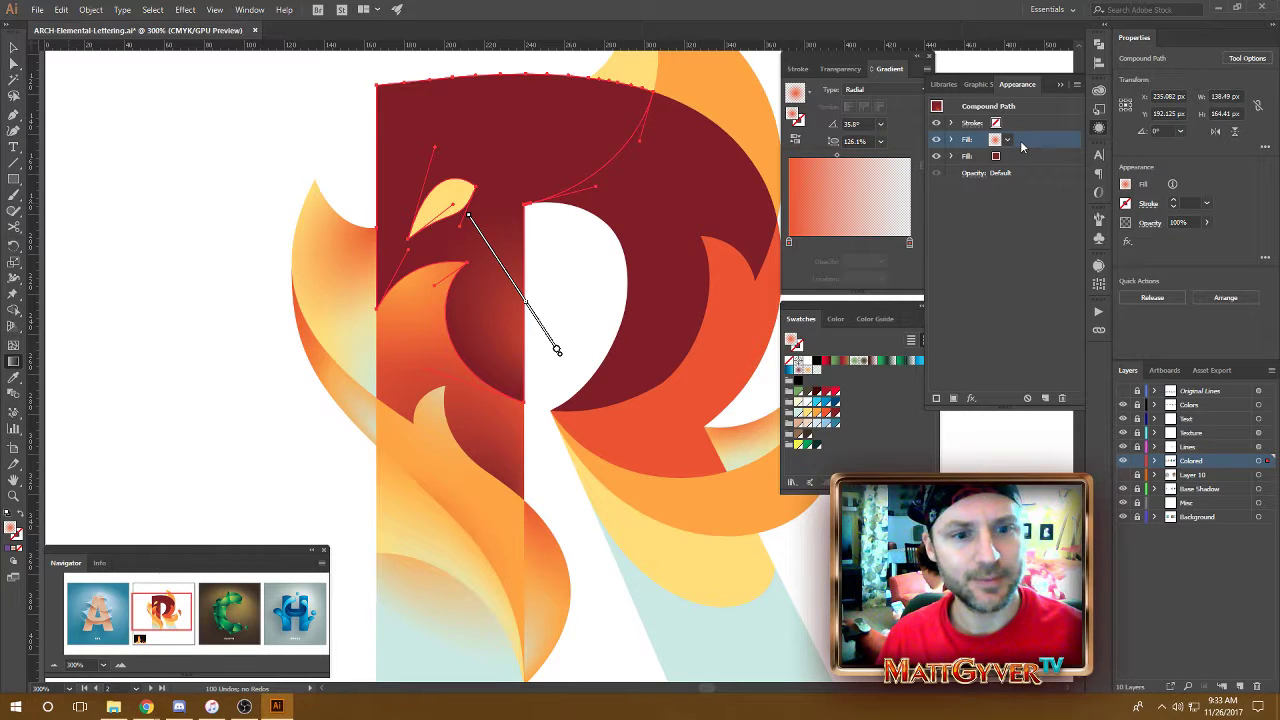
{"action": "left_click_drag", "start_coordinate": [512, 284], "coordinate": [517, 286]}
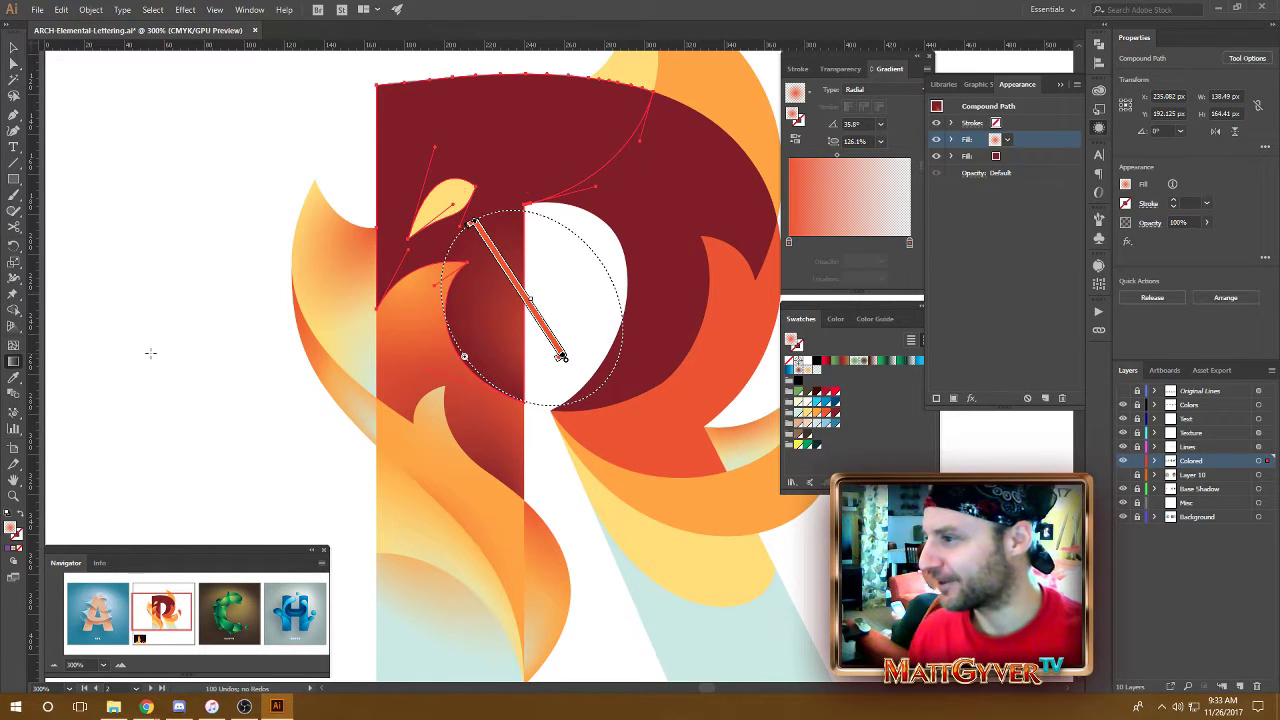
{"action": "key", "text": "a"}
{"action": "left_click", "coordinate": [191, 357]}
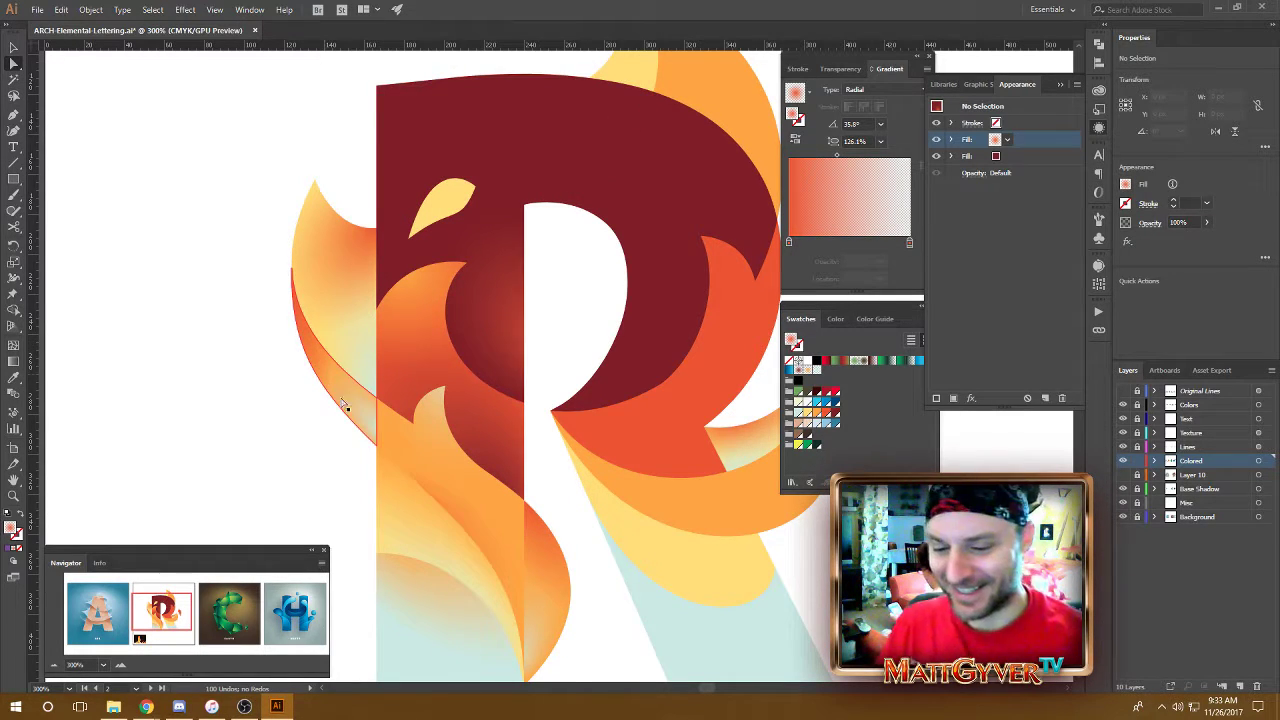
- Reposition and rotate the topmost orange radial gradient fill on the curled red-orange flame inside the stem
{"action": "key", "text": "ctrl+plus"}
{"action": "left_click_drag", "start_coordinate": [449, 466], "coordinate": [477, 429]}
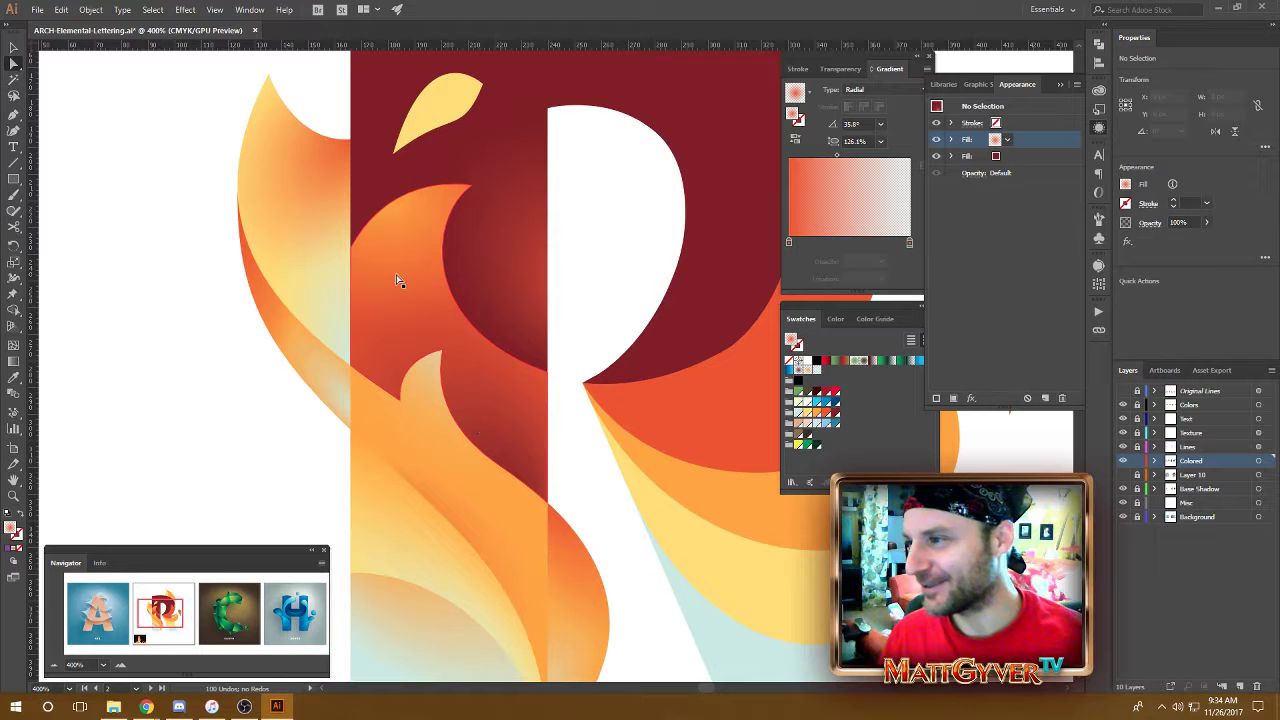
{"action": "left_click", "coordinate": [415, 302]}
{"action": "key", "text": "g"}
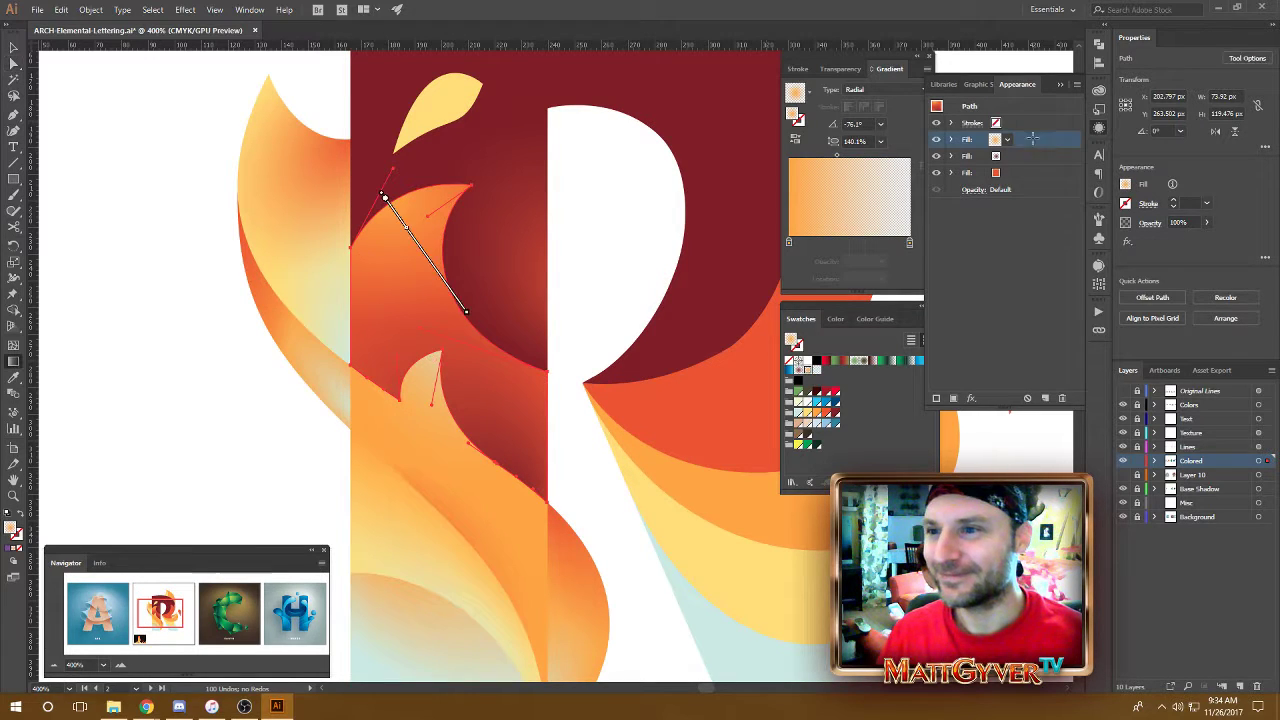
{"action": "mouse_move", "coordinate": [418, 252]}
{"action": "left_click_drag", "start_coordinate": [420, 245], "coordinate": [429, 252]}
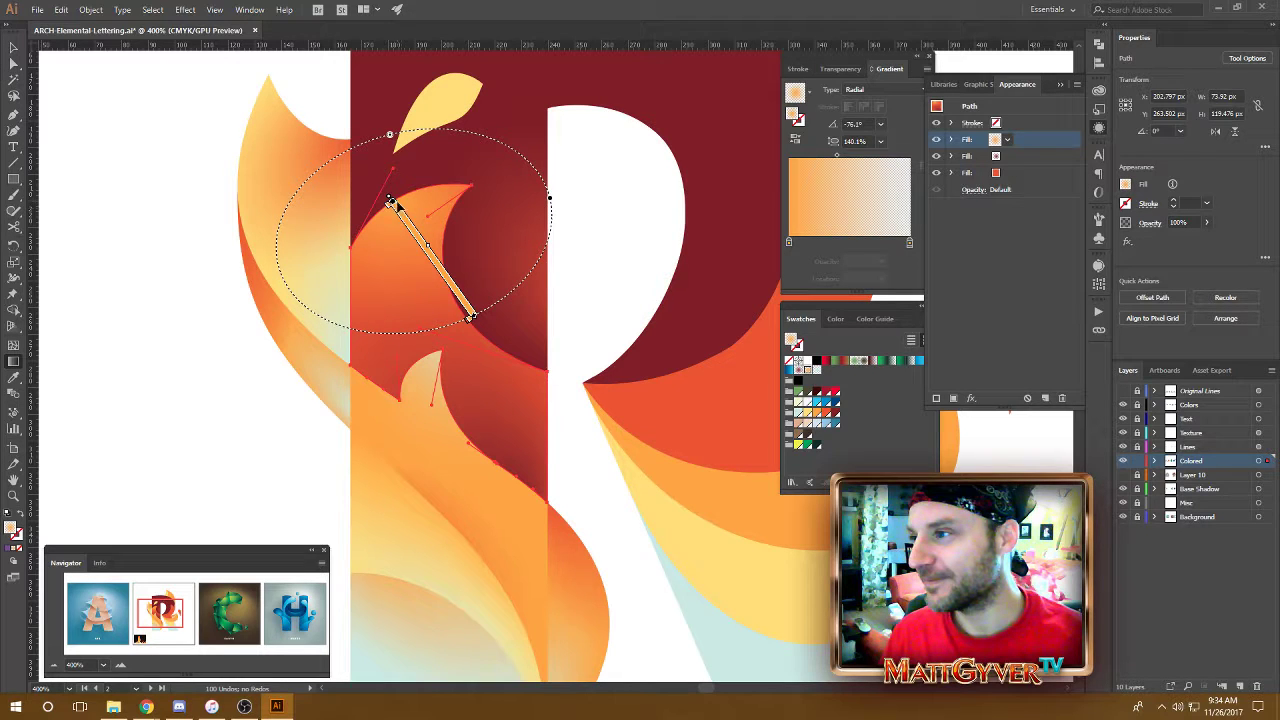
{"action": "mouse_move", "coordinate": [390, 197]}
{"action": "left_mouse_down"}
{"action": "mouse_move", "coordinate": [404, 195]}
{"action": "mouse_move", "coordinate": [405, 216]}
{"action": "left_mouse_up"}
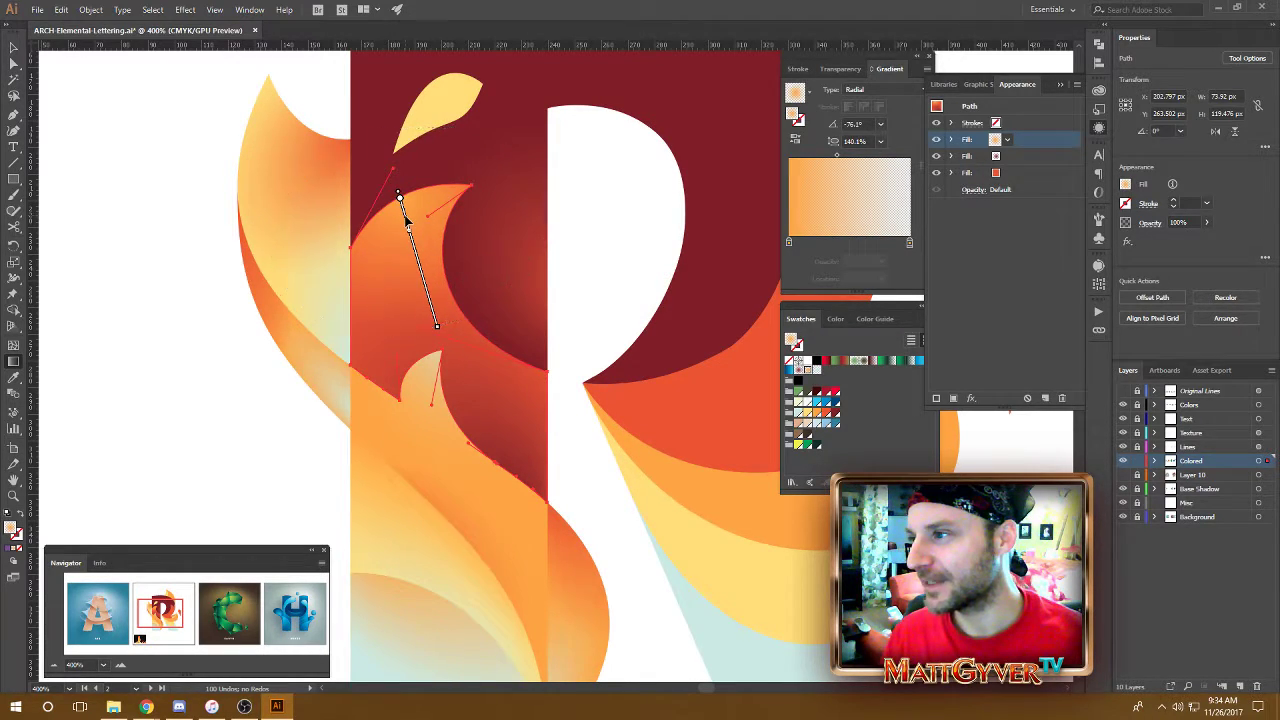
- Nudge the red-orange radial fill on the R's dark maroon compound shape toward the counter and rotate it slightly more upright
{"action": "key", "text": "a"}
{"action": "left_click", "coordinate": [177, 314]}
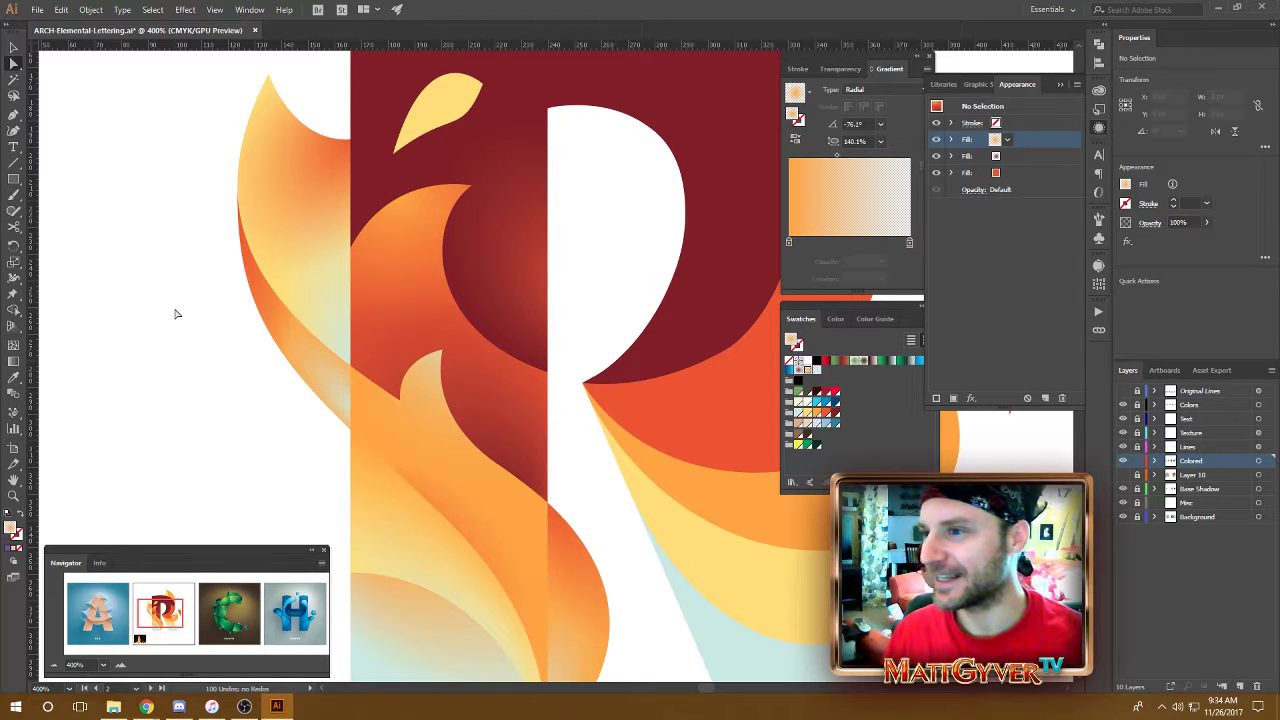
{"action": "key", "text": "ctrl+minus"}
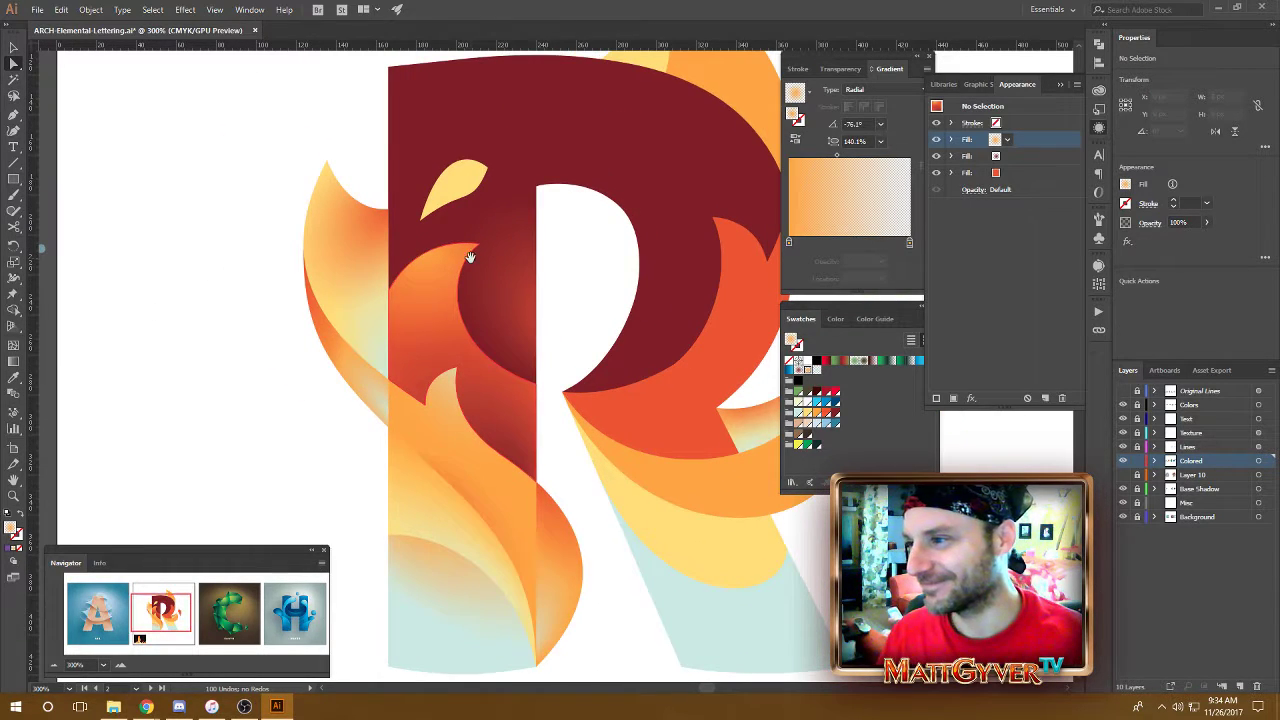
{"action": "scroll", "coordinate": [254, 354], "scroll_direction": "up", "scroll_amount": 1}
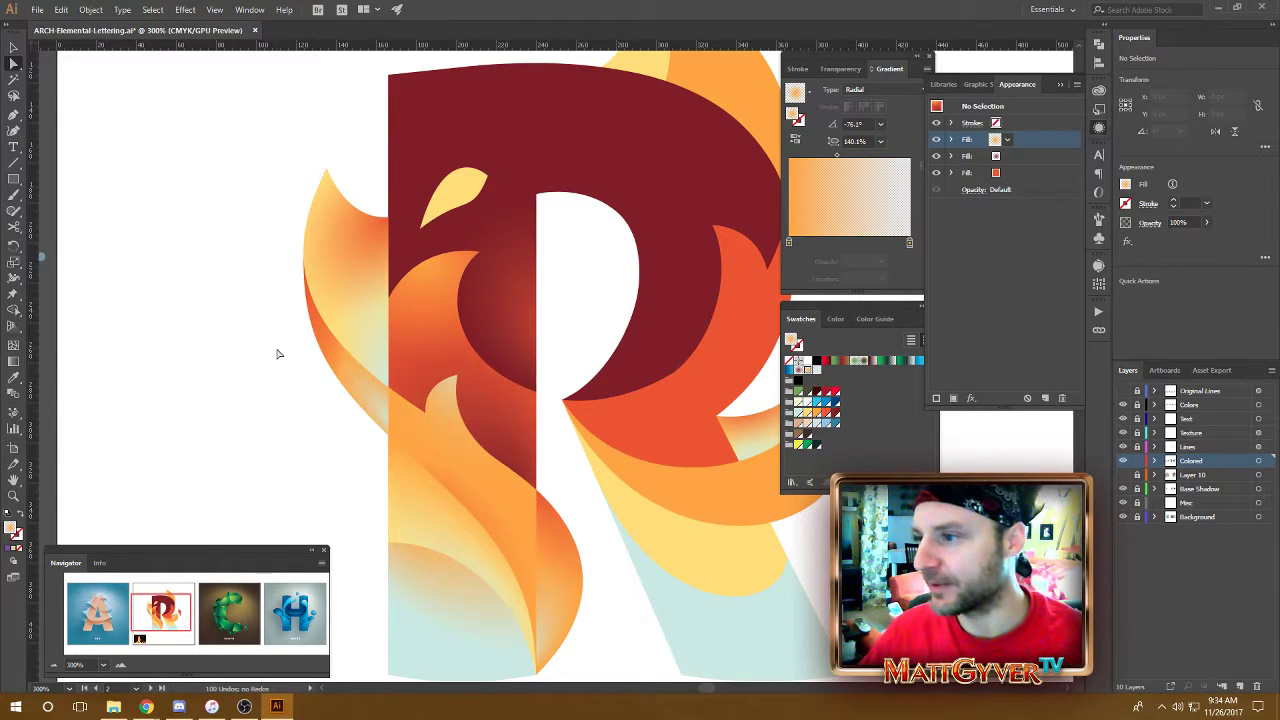
{"action": "left_click_drag", "start_coordinate": [526, 276], "coordinate": [523, 279]}
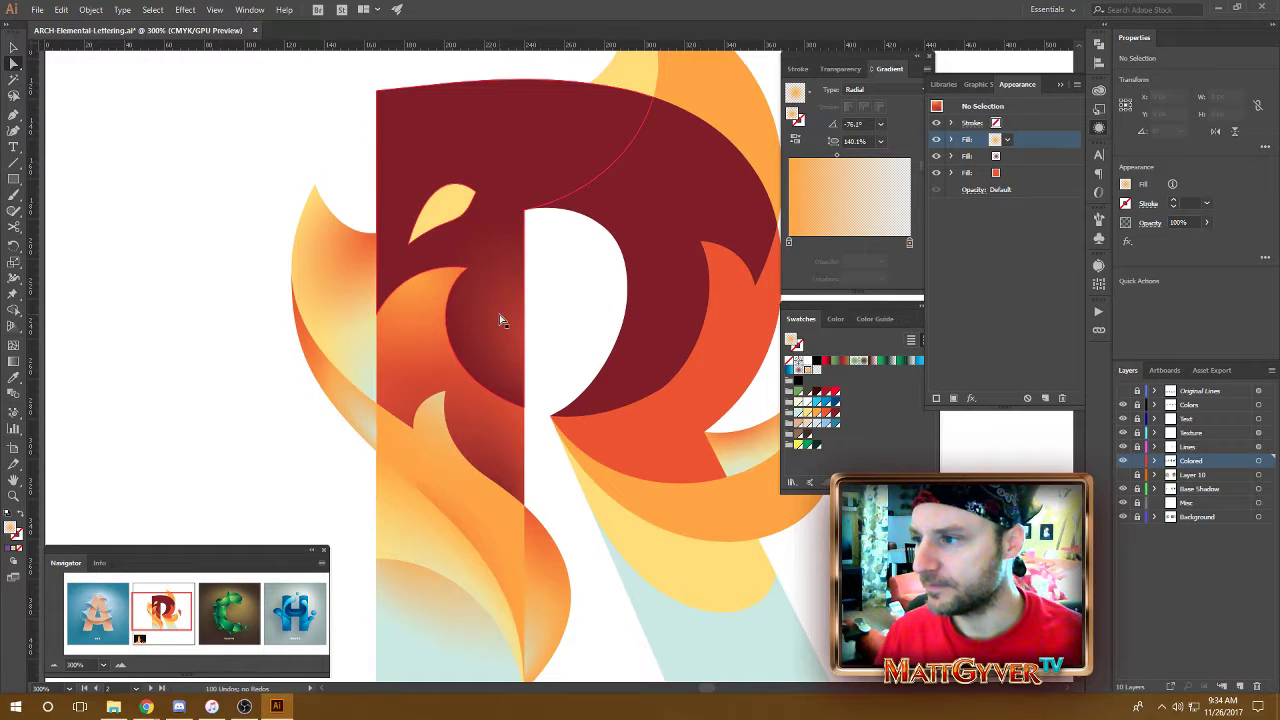
{"action": "left_click", "coordinate": [499, 314]}
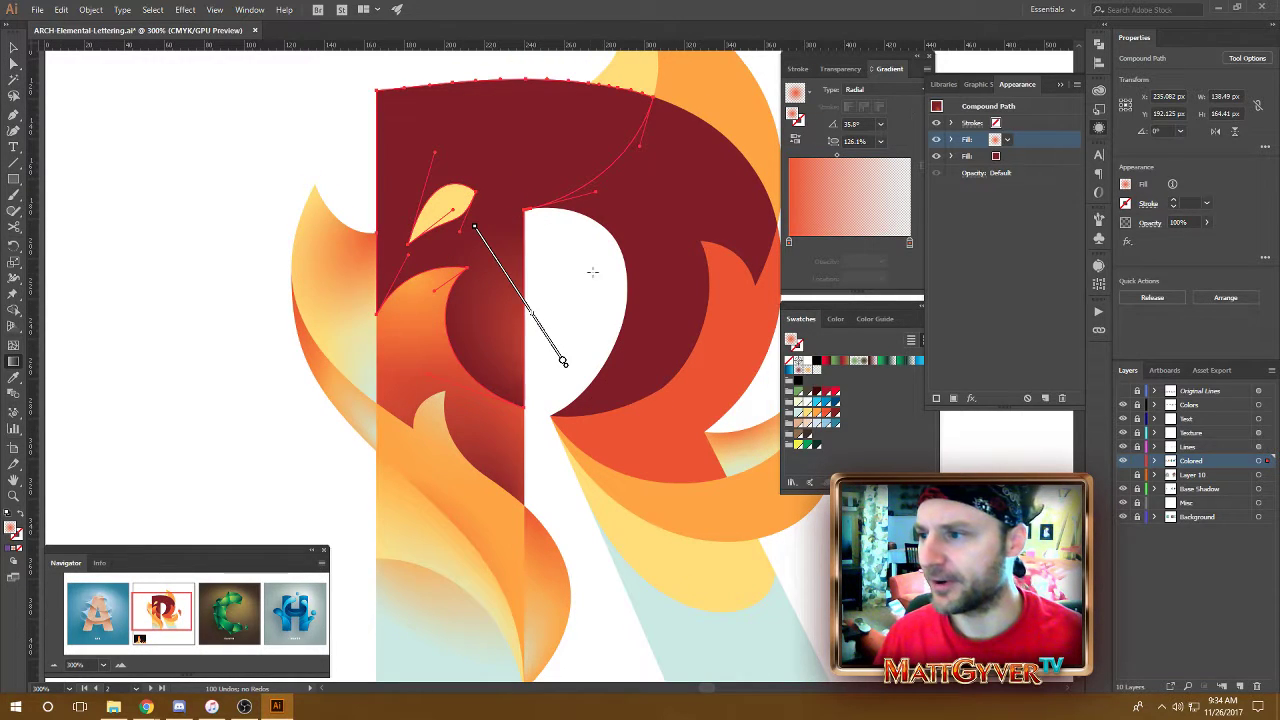
{"action": "mouse_move", "coordinate": [513, 293]}
{"action": "left_click_drag", "start_coordinate": [514, 286], "coordinate": [519, 283]}
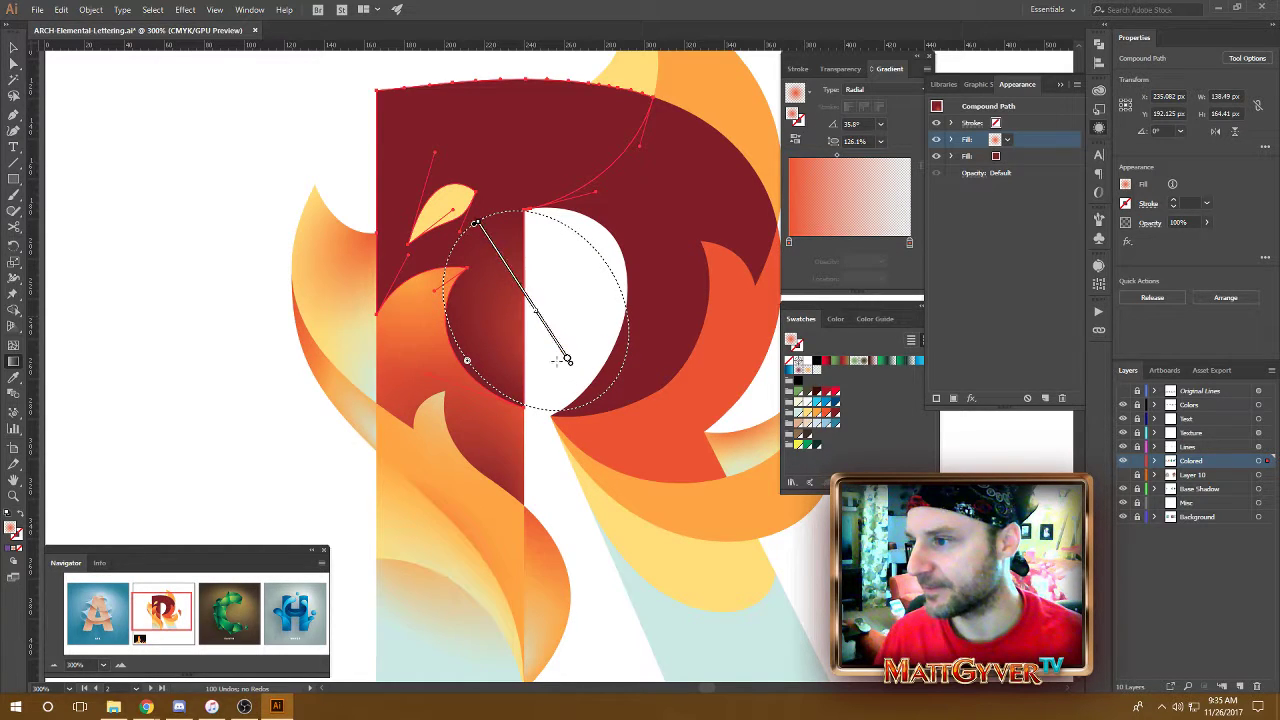
{"action": "left_click_drag", "start_coordinate": [571, 364], "coordinate": [566, 371]}
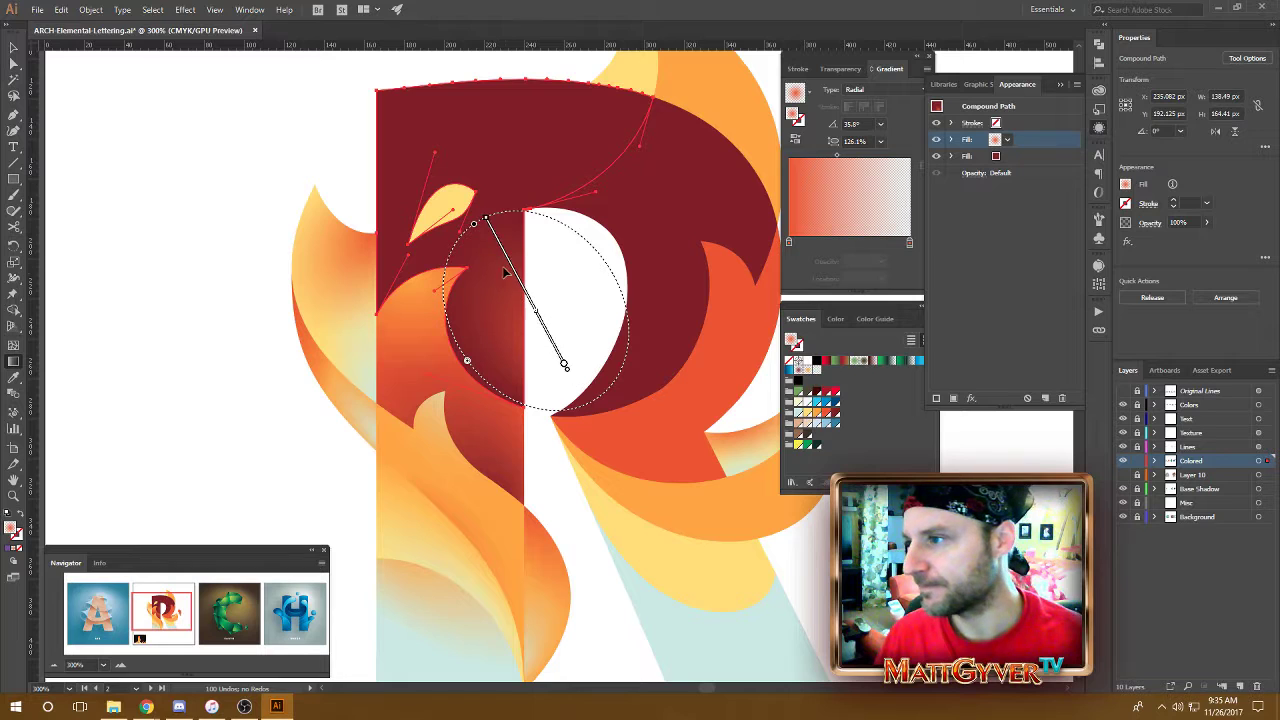
- Set the maroon shape's red-orange radial fill to a 117.2% aspect ratio, shift it slightly back toward the stem, and deselect
{"action": "left_click_drag", "start_coordinate": [474, 225], "coordinate": [479, 232]}
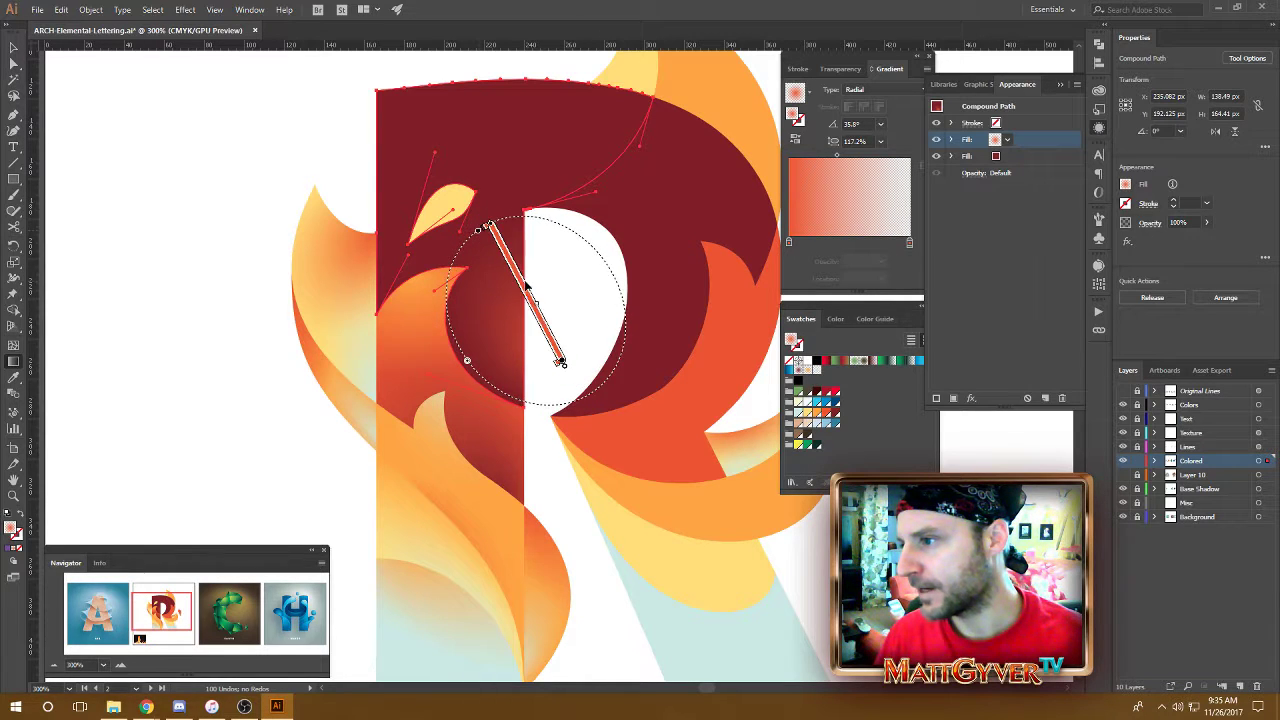
{"action": "left_click_drag", "start_coordinate": [519, 286], "coordinate": [513, 284]}
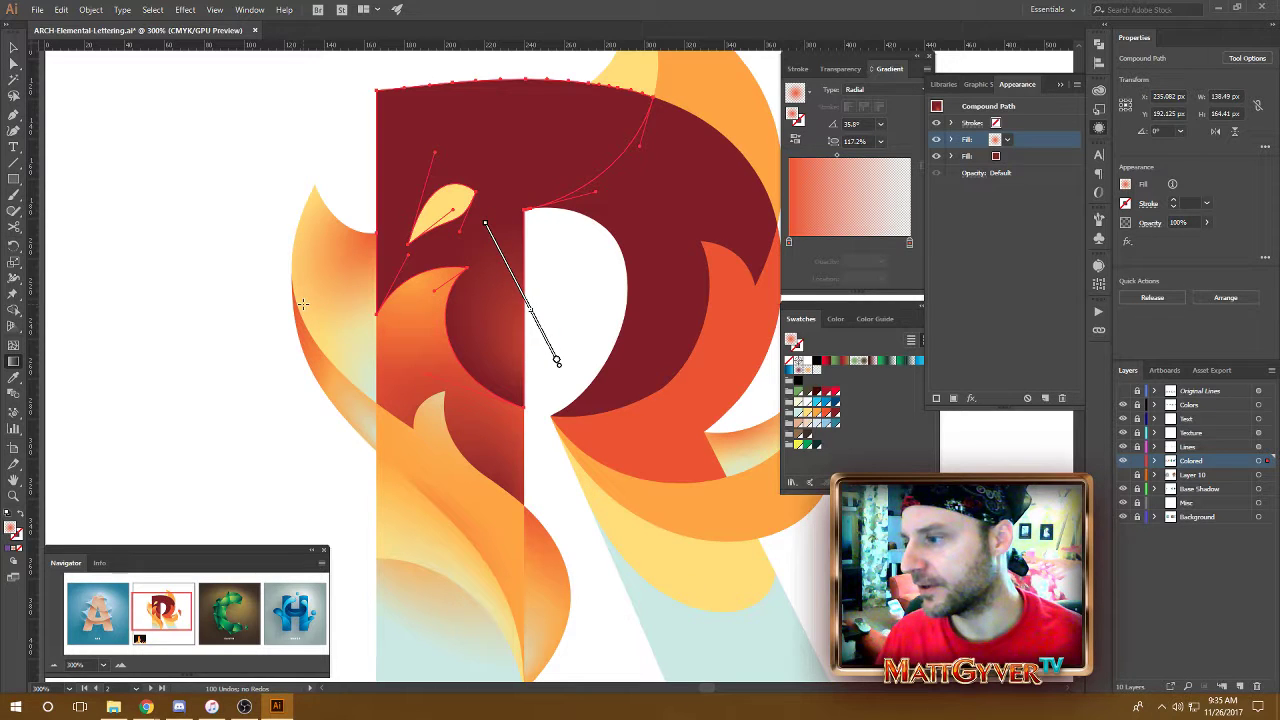
{"action": "key", "text": "a"}
{"action": "left_click", "coordinate": [200, 303]}
{"action": "left_click_drag", "start_coordinate": [257, 277], "coordinate": [250, 303]}
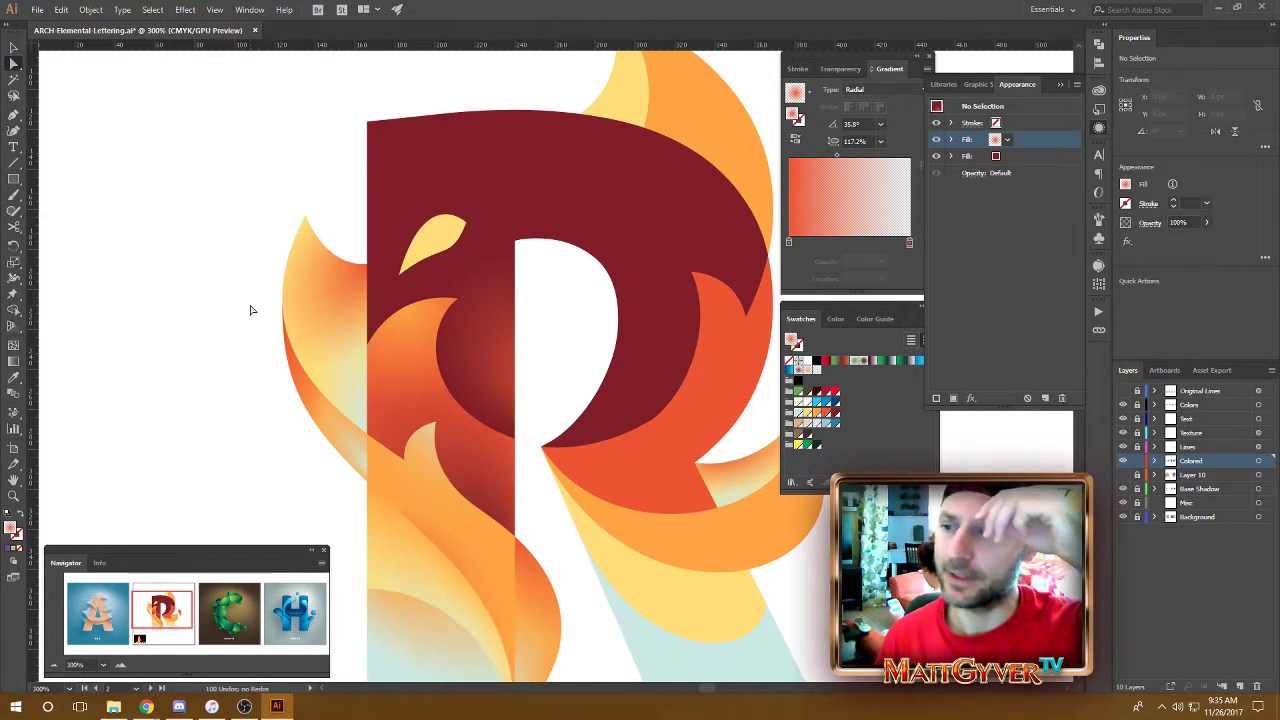
- Move the maroon shape's red-orange glow further into the stem and stretch it to a 158.4% aspect ratio
{"action": "left_click", "coordinate": [481, 330]}
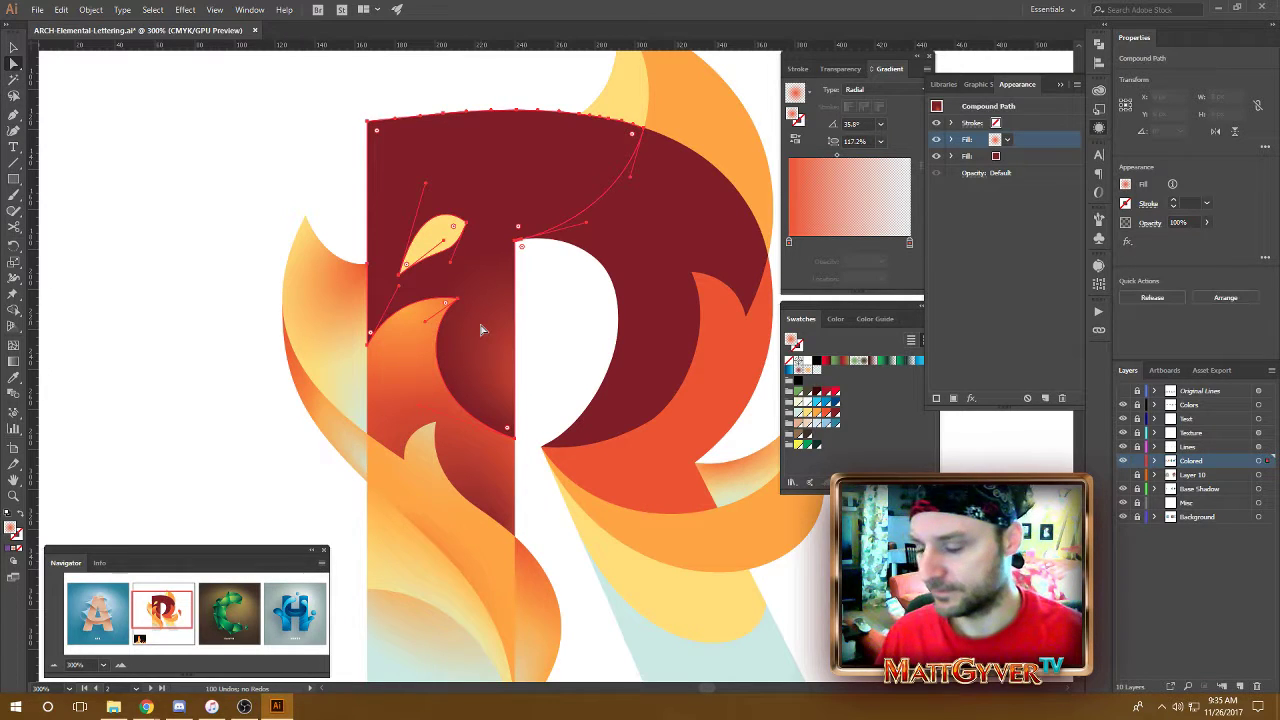
{"action": "key", "text": "g"}
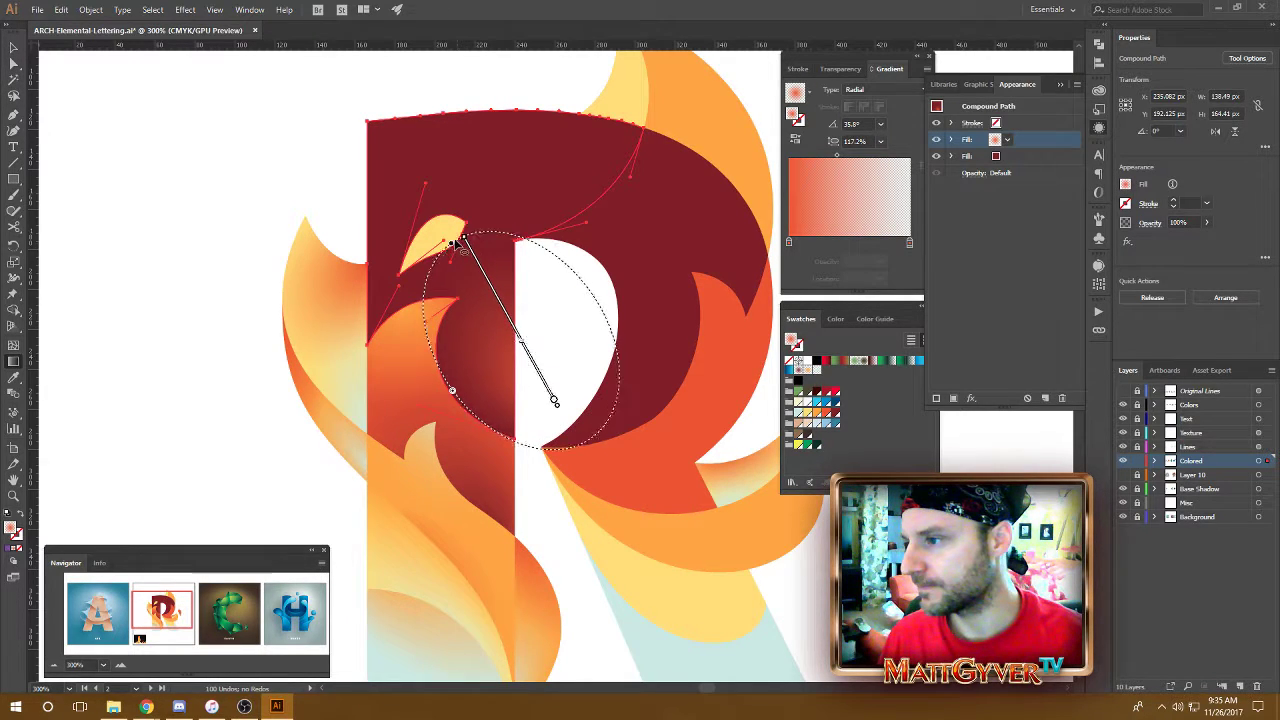
{"action": "left_click_drag", "start_coordinate": [454, 240], "coordinate": [446, 231]}
{"action": "left_click_drag", "start_coordinate": [532, 362], "coordinate": [521, 348]}
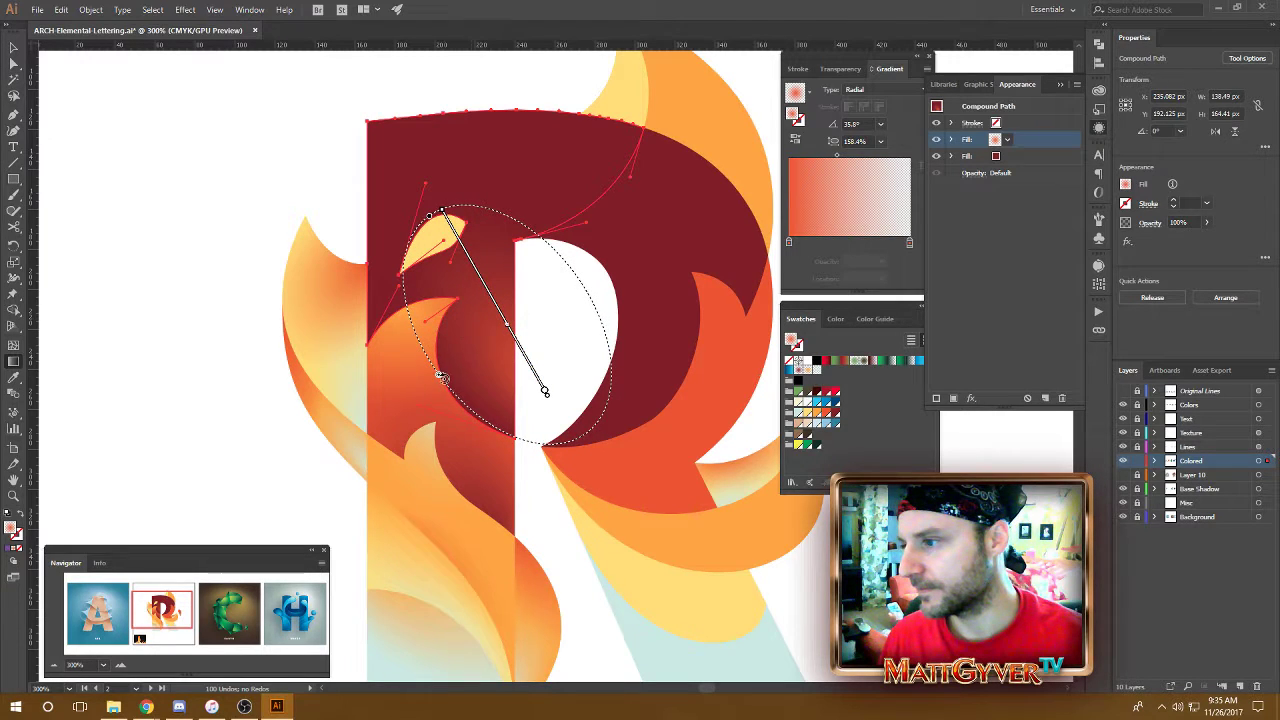
{"action": "left_click_drag", "start_coordinate": [440, 375], "coordinate": [445, 372]}
{"action": "left_click_drag", "start_coordinate": [521, 347], "coordinate": [521, 352]}
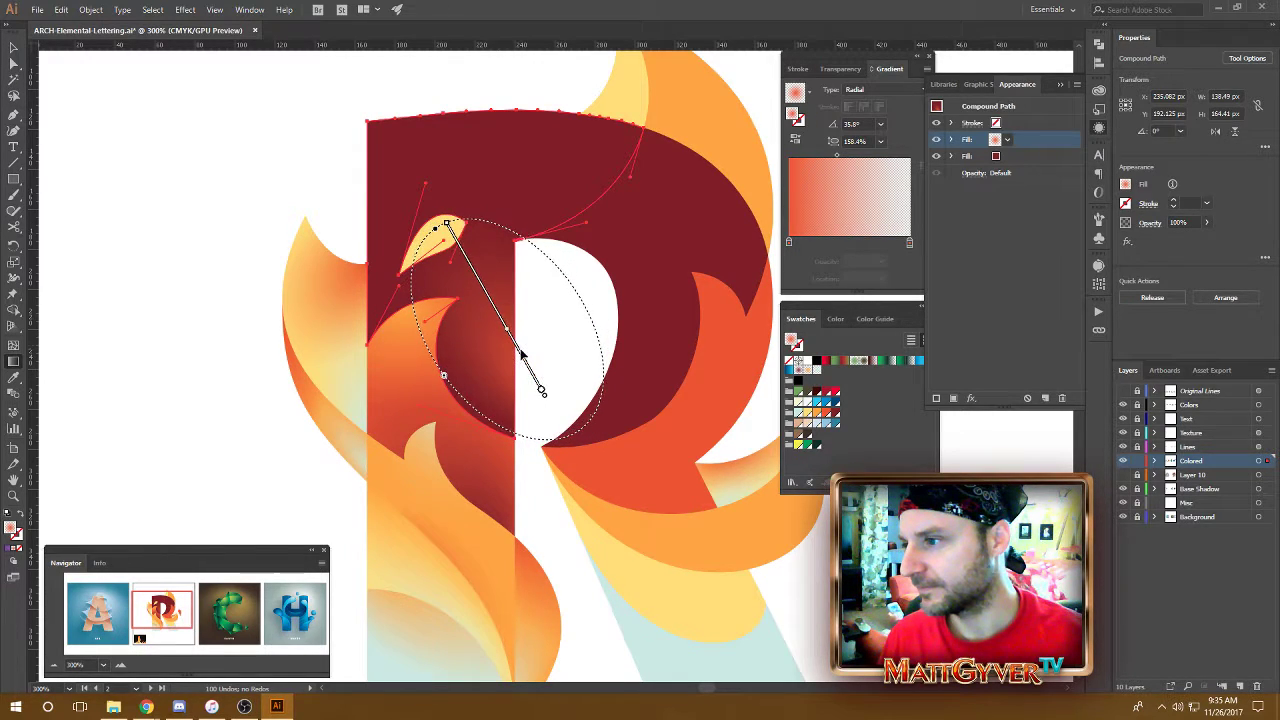
{"action": "key", "text": "a"}
{"action": "left_click", "coordinate": [223, 280]}
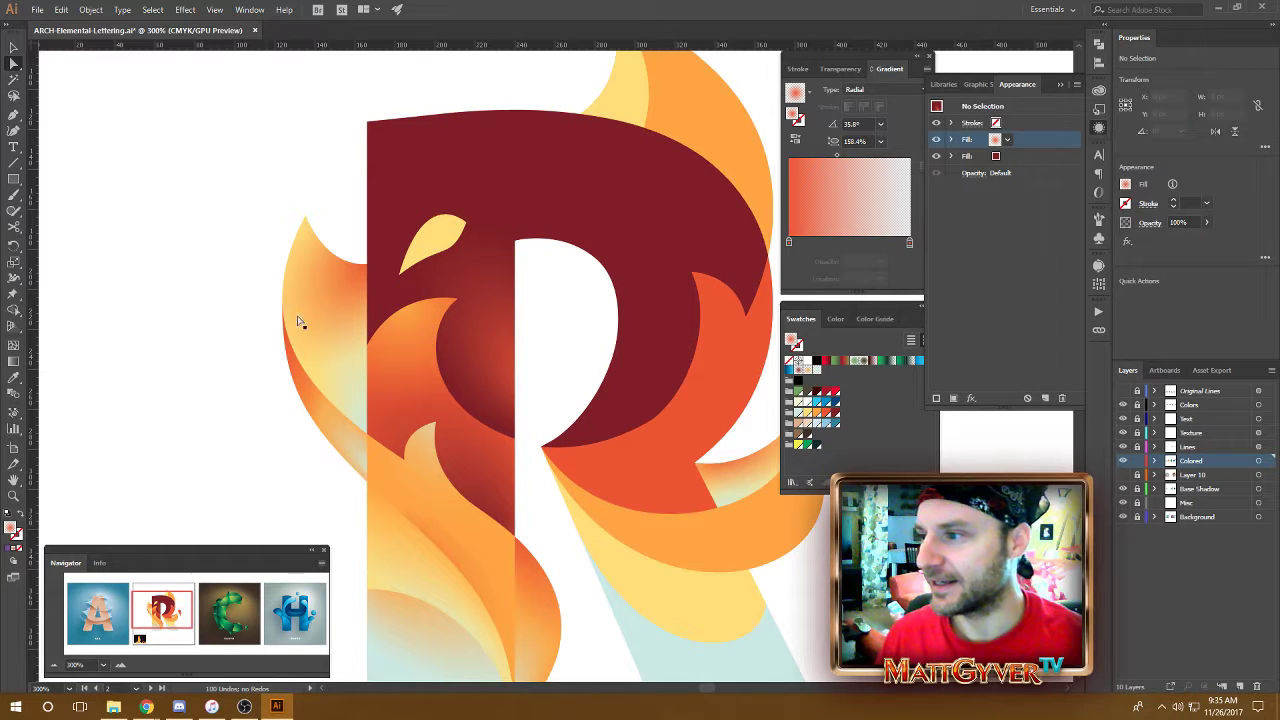
- Narrow the red-orange radial fill on the maroon compound shape to a 134% aspect ratio and clear the selection
{"action": "left_click", "coordinate": [500, 323]}
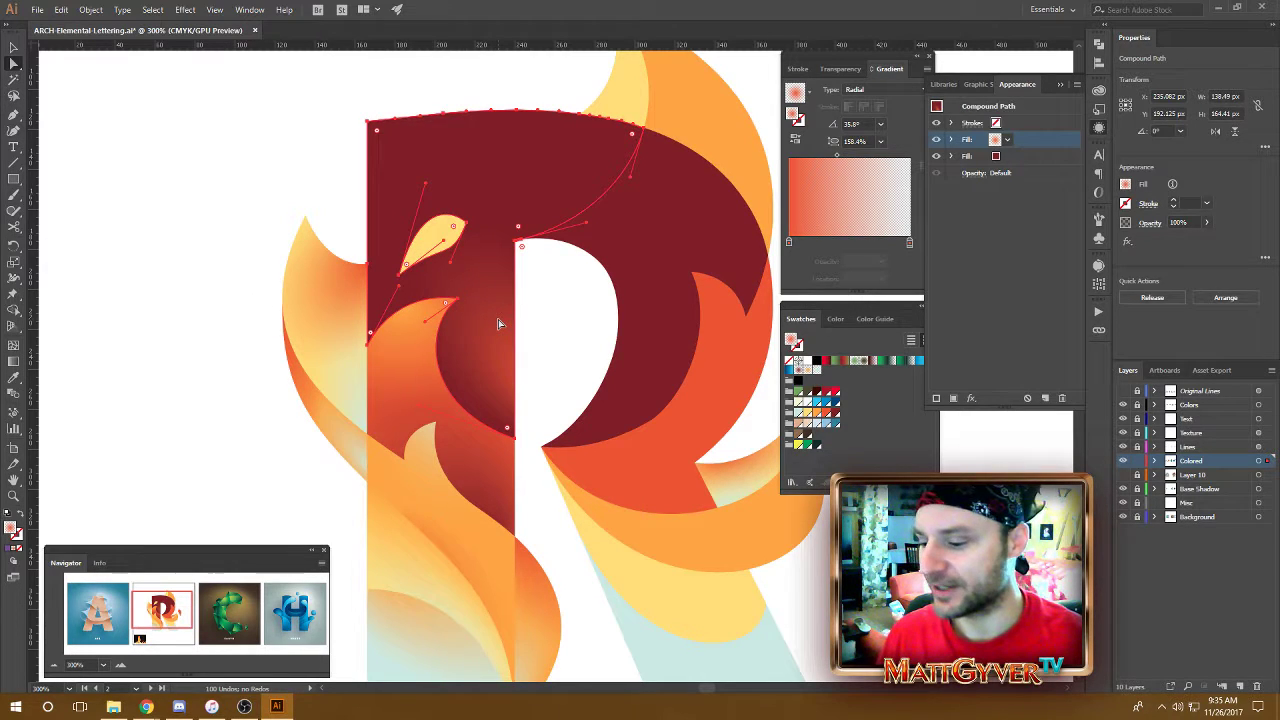
{"action": "key", "text": "g"}
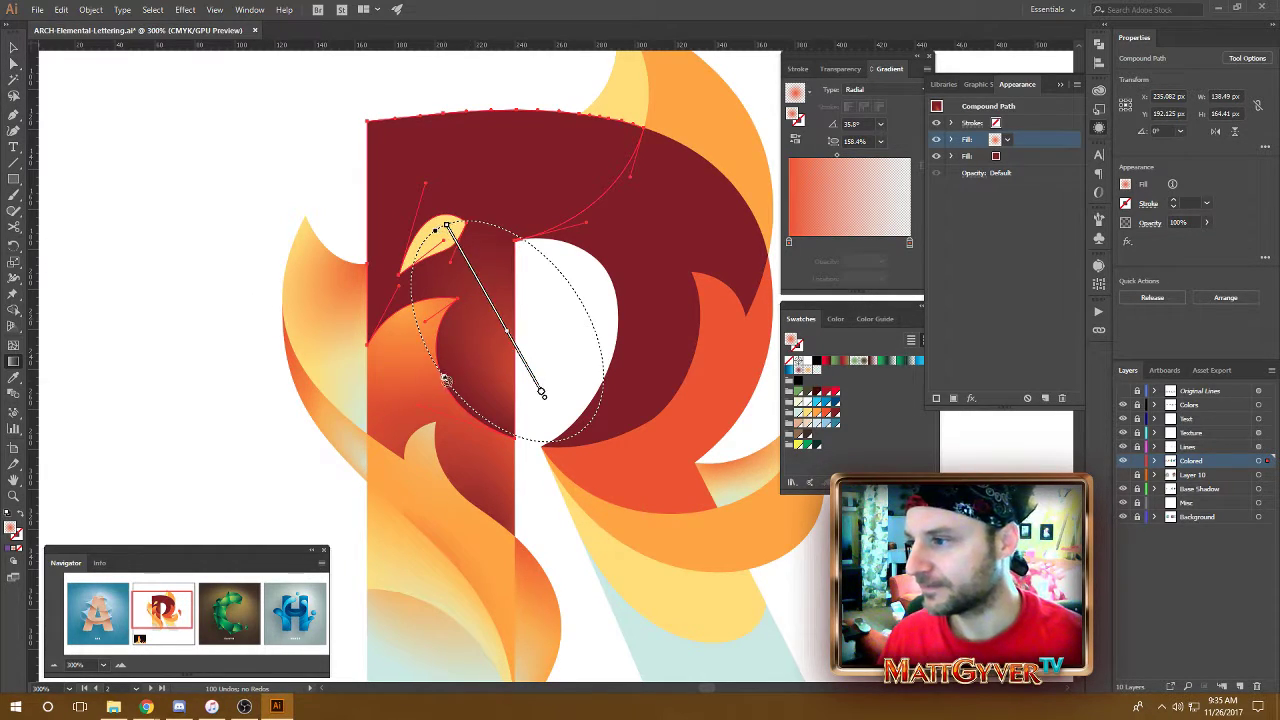
{"action": "left_click_drag", "start_coordinate": [440, 390], "coordinate": [437, 232]}
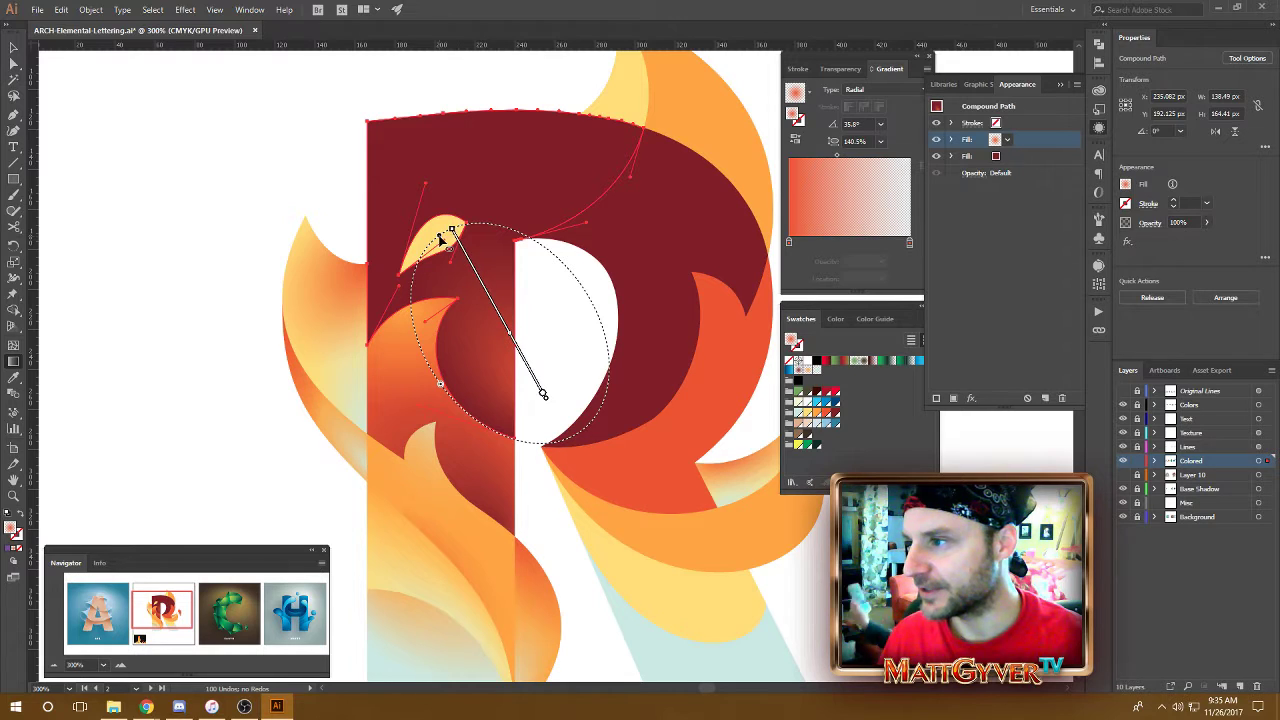
{"action": "left_click_drag", "start_coordinate": [440, 238], "coordinate": [445, 248]}
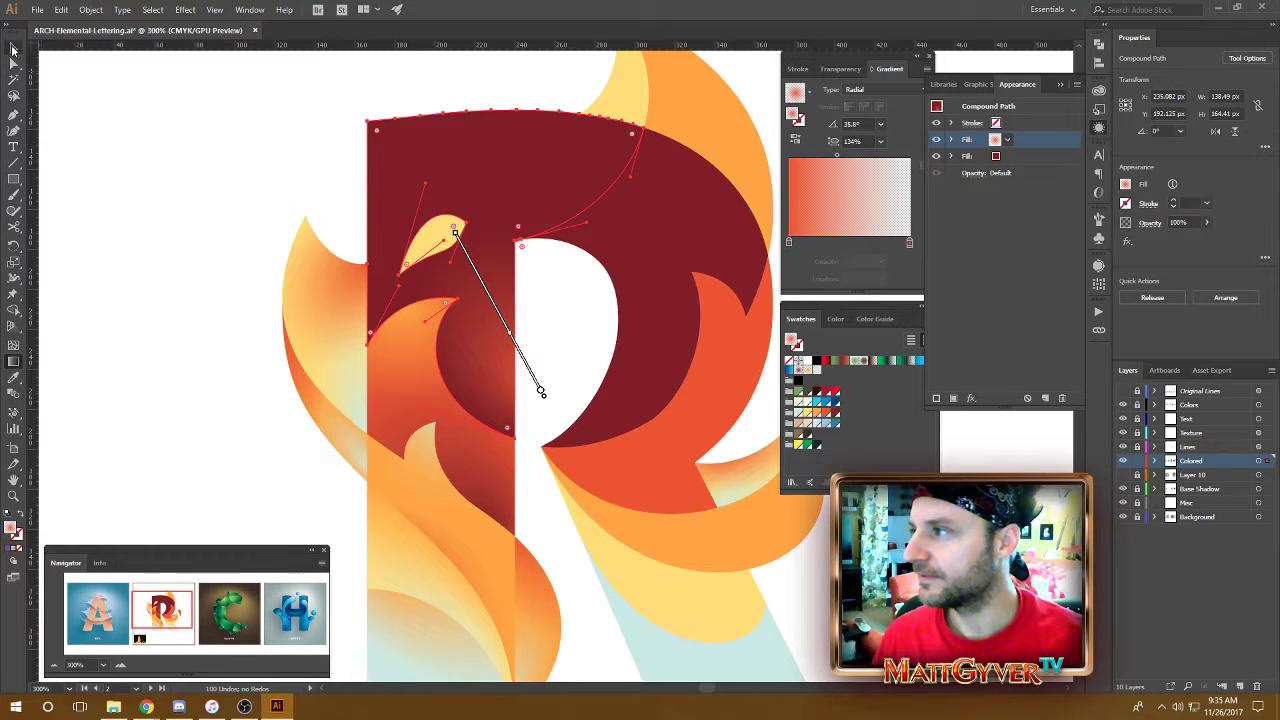
{"action": "left_click", "coordinate": [13, 48]}
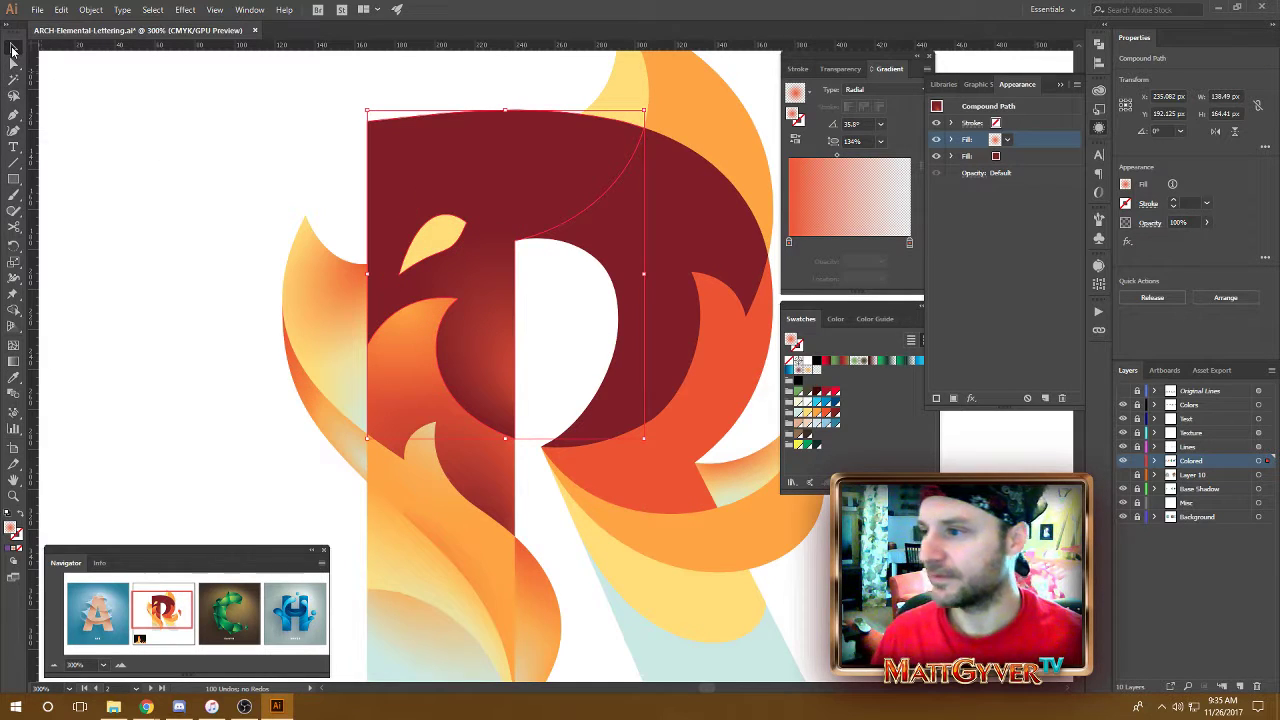
{"action": "left_click", "coordinate": [91, 138]}
{"action": "left_click_drag", "start_coordinate": [262, 171], "coordinate": [234, 166]}
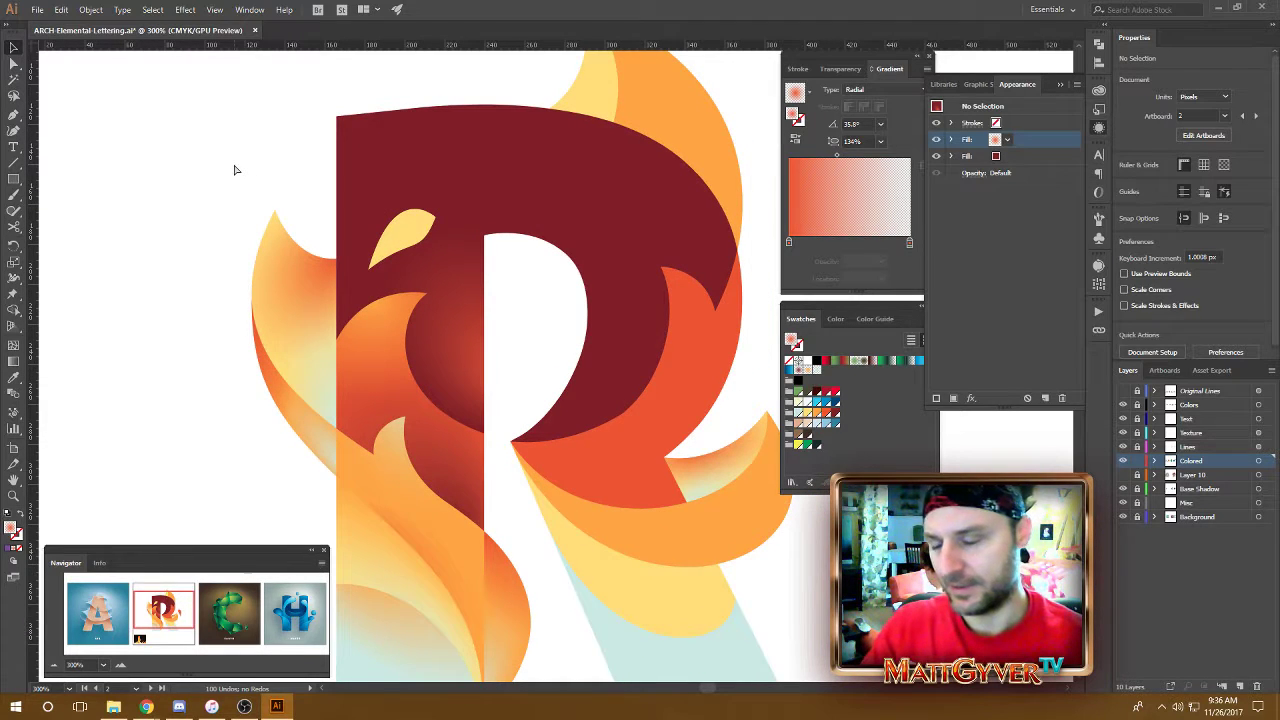
- Reduce the maroon shape's red-orange radial fill to a 129.7% aspect ratio and rotate it to nearly vertical along the counter edge
{"action": "key", "text": "ctrl+plus"}
{"action": "left_click_drag", "start_coordinate": [417, 191], "coordinate": [395, 254]}
{"action": "key", "text": "a"}
{"action": "left_click", "coordinate": [407, 401]}
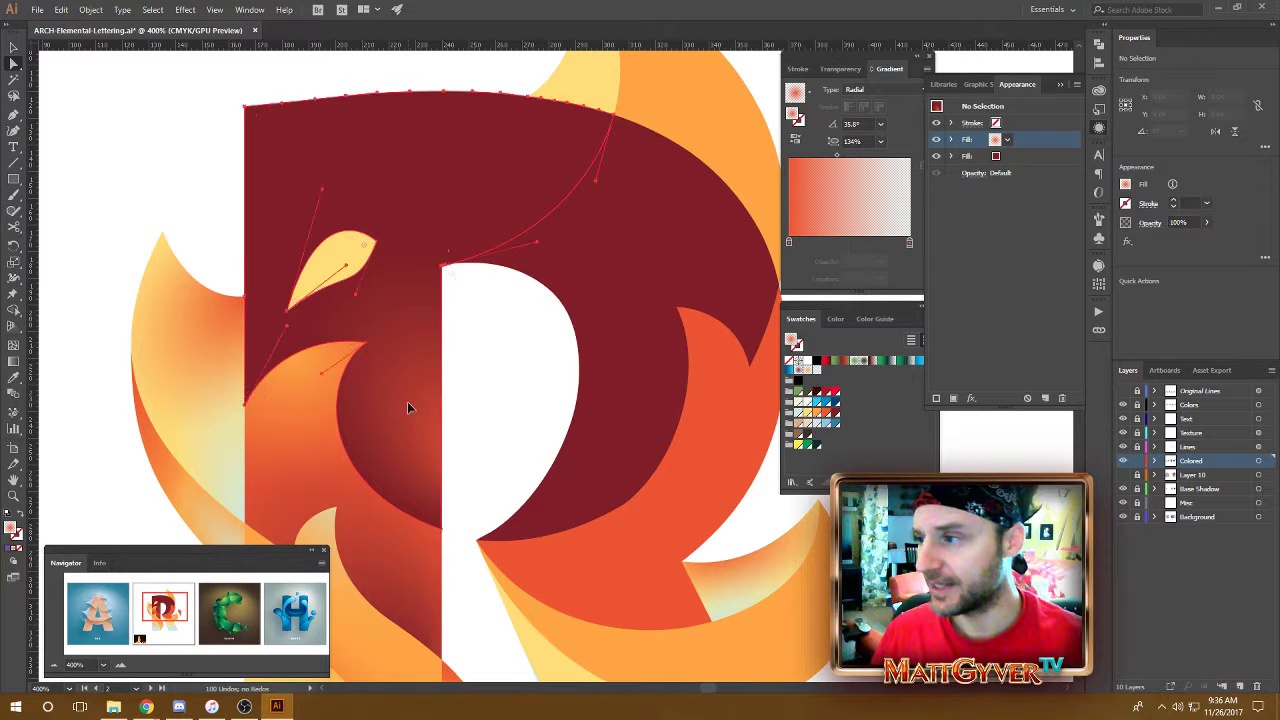
{"action": "key", "text": "g"}
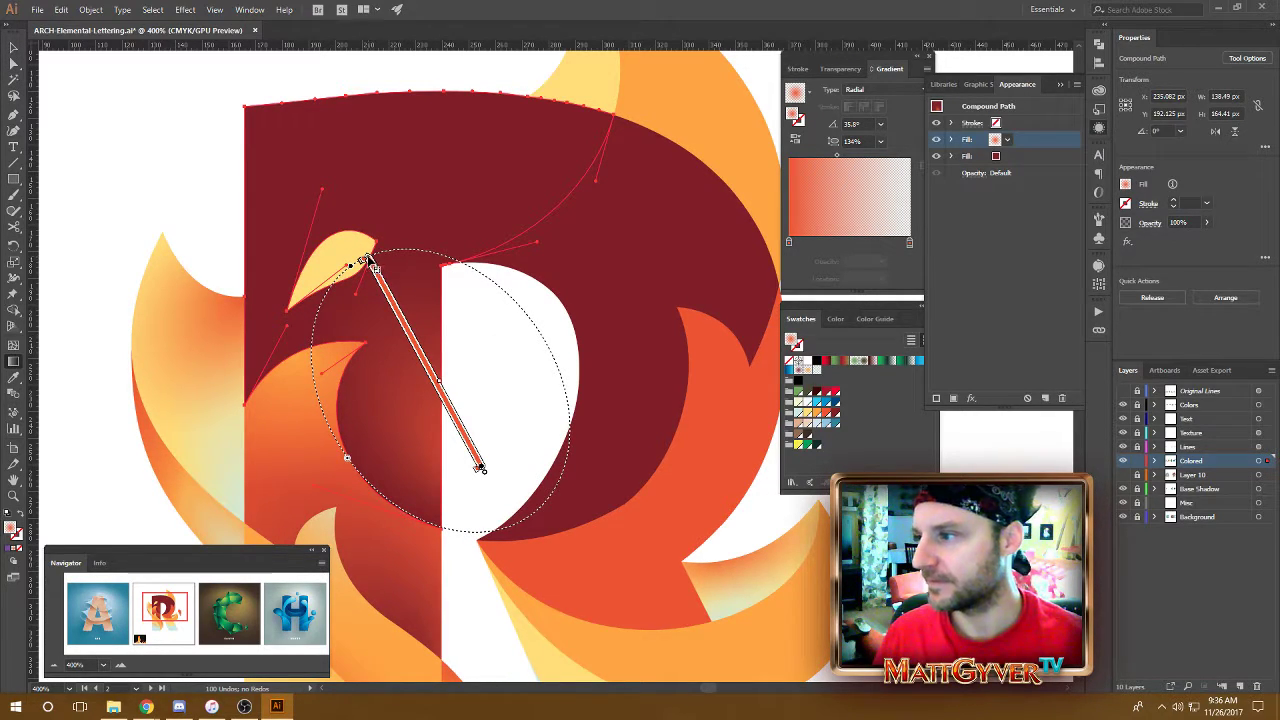
{"action": "left_click_drag", "start_coordinate": [350, 267], "coordinate": [354, 270]}
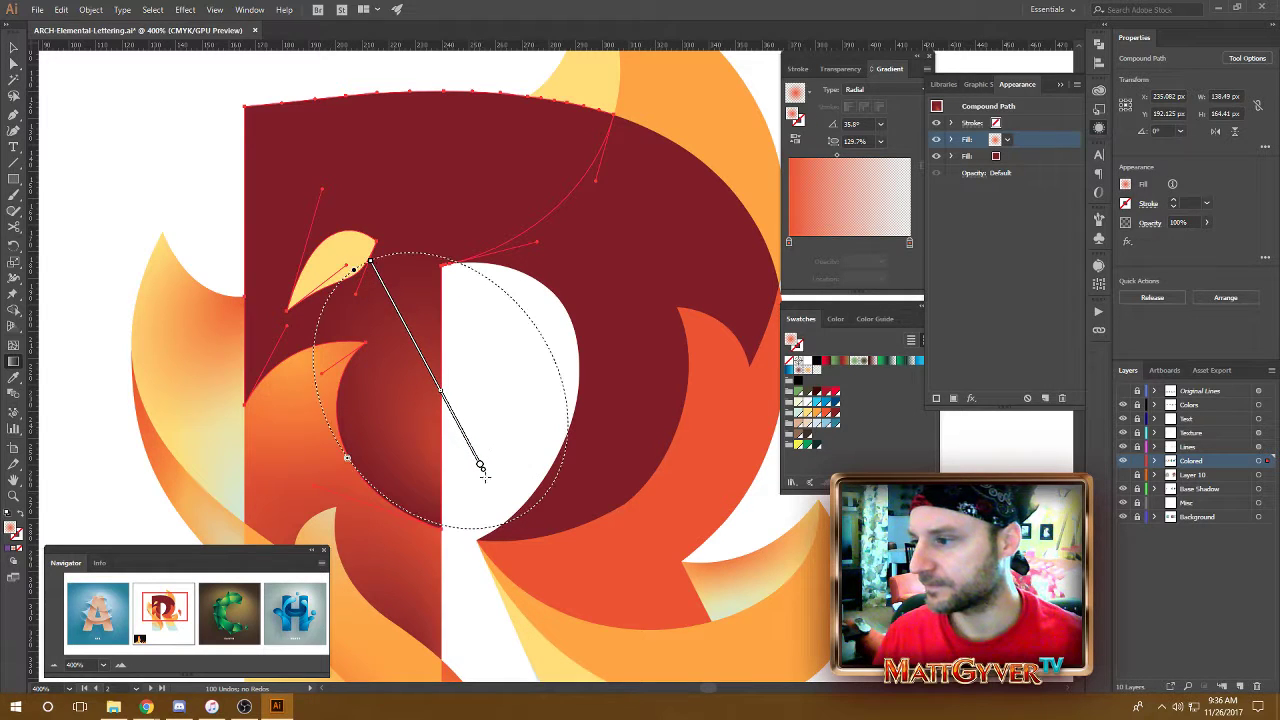
{"action": "left_click_drag", "start_coordinate": [484, 472], "coordinate": [458, 493]}
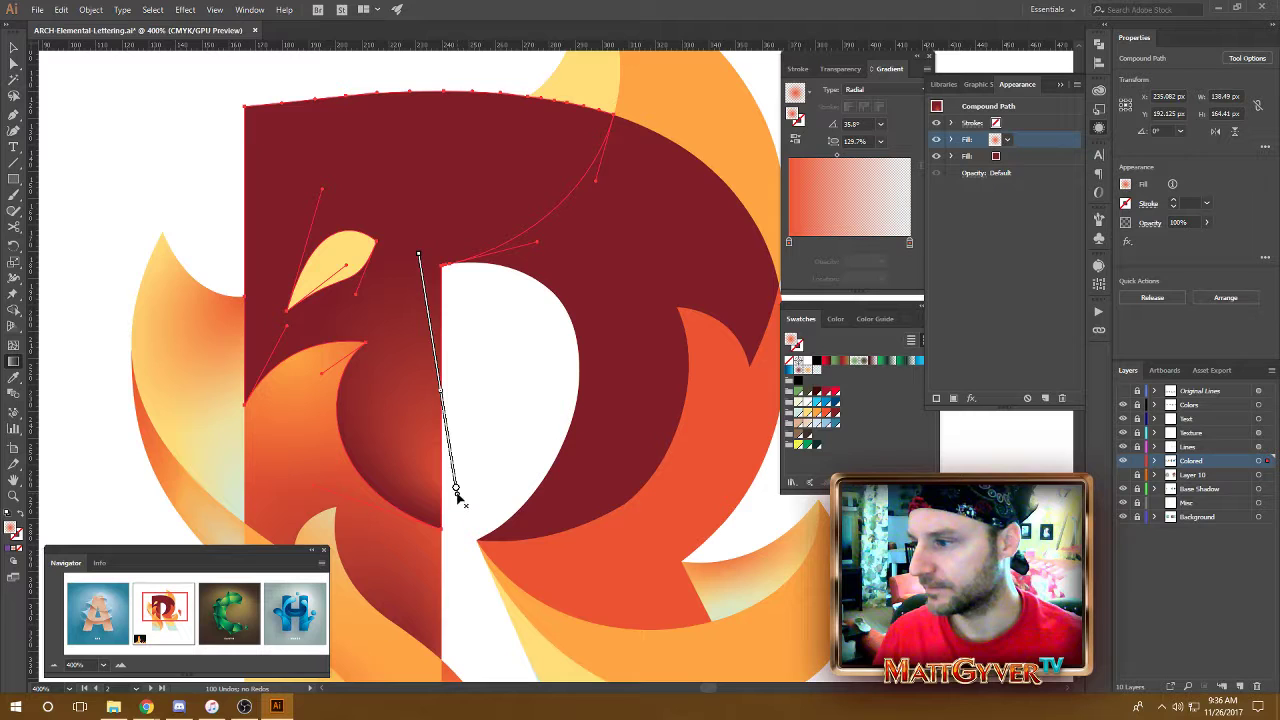
{"action": "left_click_drag", "start_coordinate": [458, 499], "coordinate": [456, 491]}
{"action": "key", "text": "a"}
{"action": "left_click", "coordinate": [160, 191]}
- Select the curled red-orange flame inside the stem and duplicate its dark red radial fill
{"action": "scroll", "coordinate": [499, 491], "scroll_direction": "down", "scroll_amount": 1}
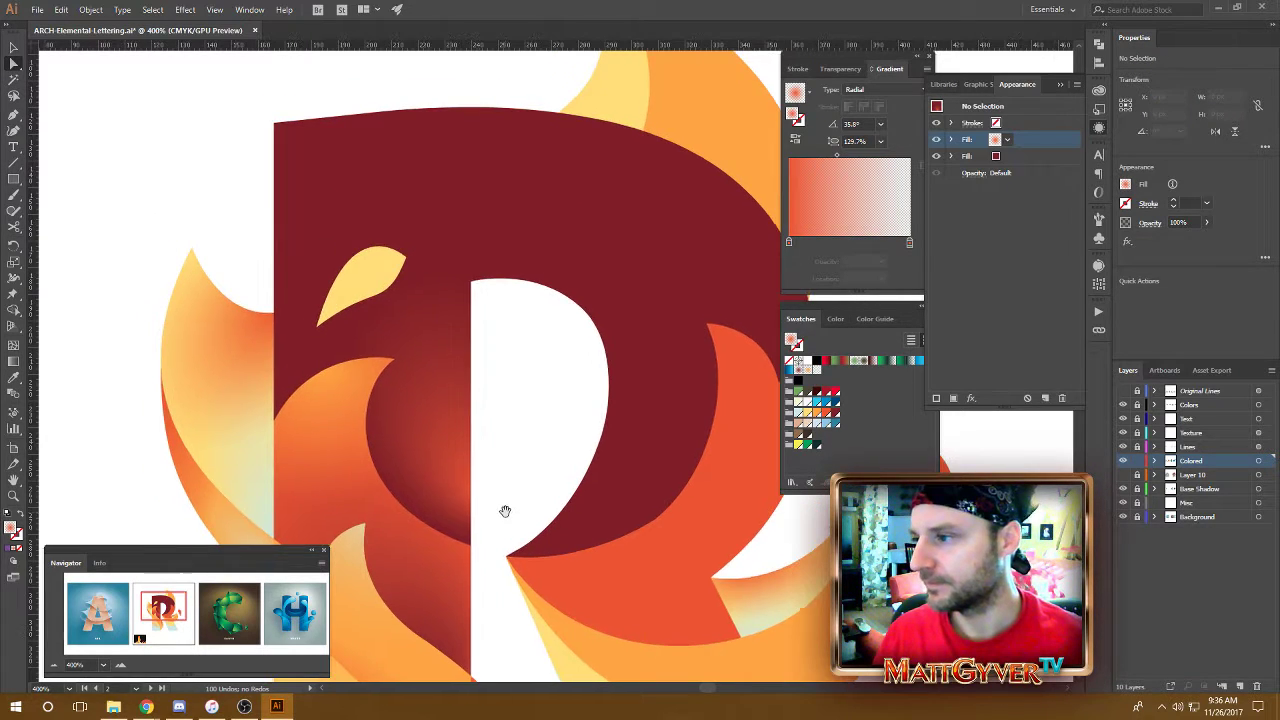
{"action": "scroll", "coordinate": [537, 471], "scroll_direction": "down", "scroll_amount": 1}
{"action": "left_click_drag", "start_coordinate": [576, 511], "coordinate": [577, 449]}
{"action": "left_click", "coordinate": [459, 402]}
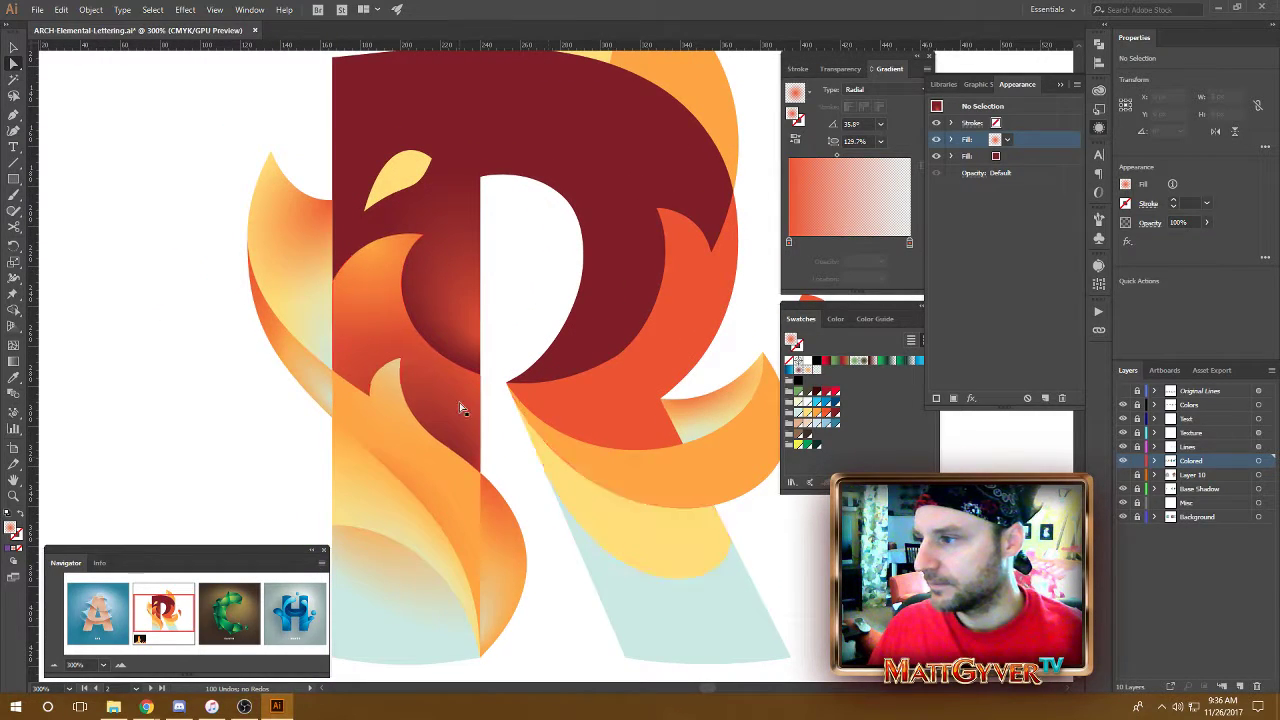
{"action": "left_click", "coordinate": [1028, 156]}
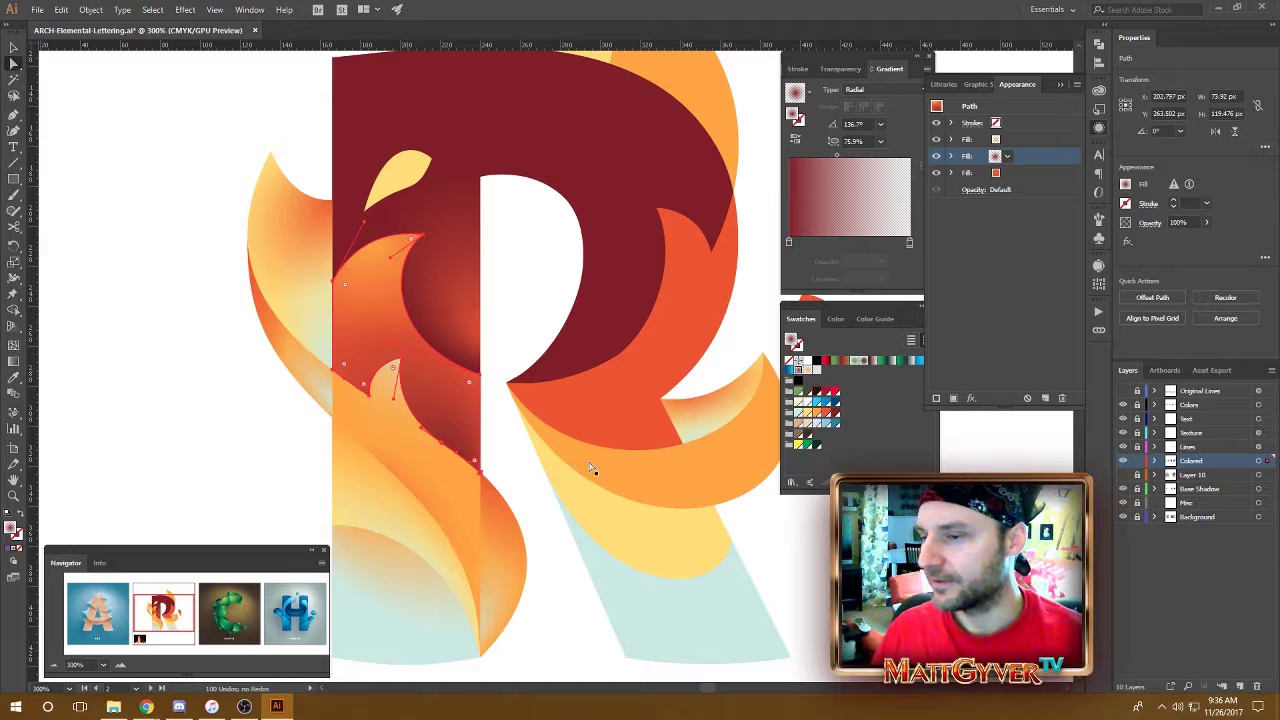
{"action": "left_click", "coordinate": [1045, 398]}
- Shrink the duplicated dark red radial fill, rotate it to about 109.3°, and place it over the flame's lower section beside the counter
{"action": "key", "text": "g"}
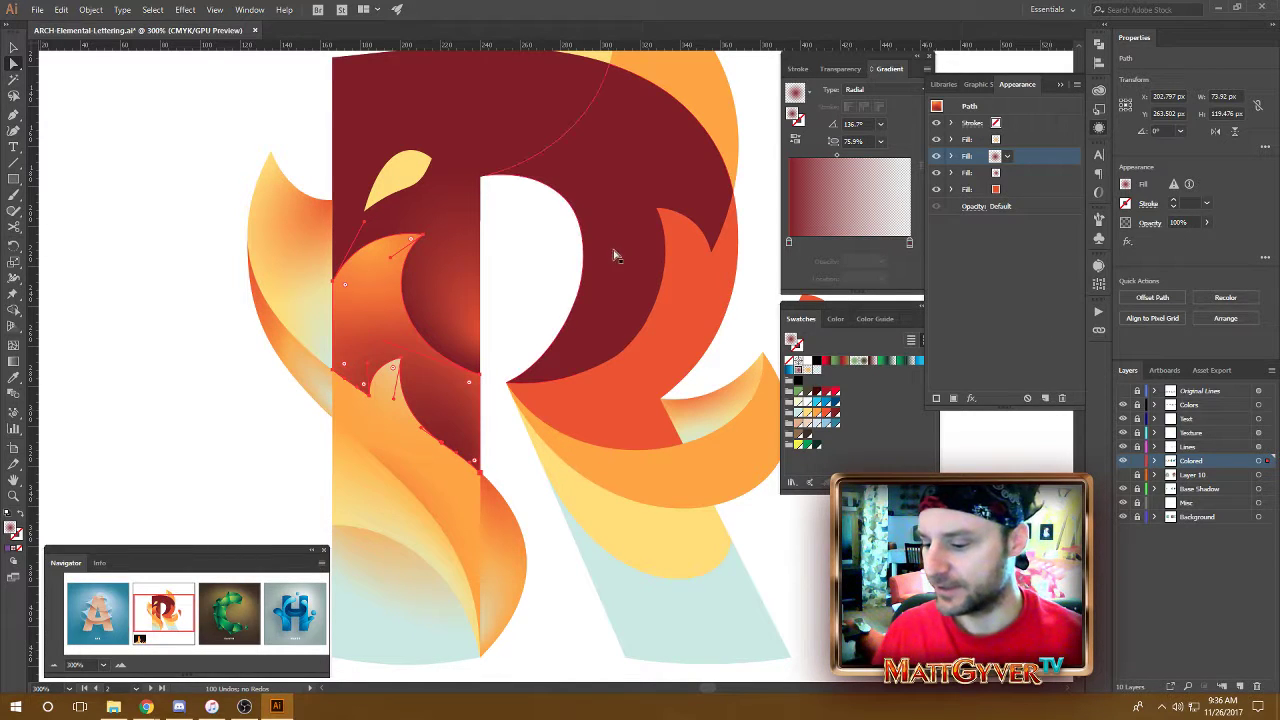
{"action": "mouse_move", "coordinate": [305, 312]}
{"action": "left_mouse_down"}
{"action": "mouse_move", "coordinate": [457, 478]}
{"action": "mouse_move", "coordinate": [461, 445]}
{"action": "left_mouse_up"}
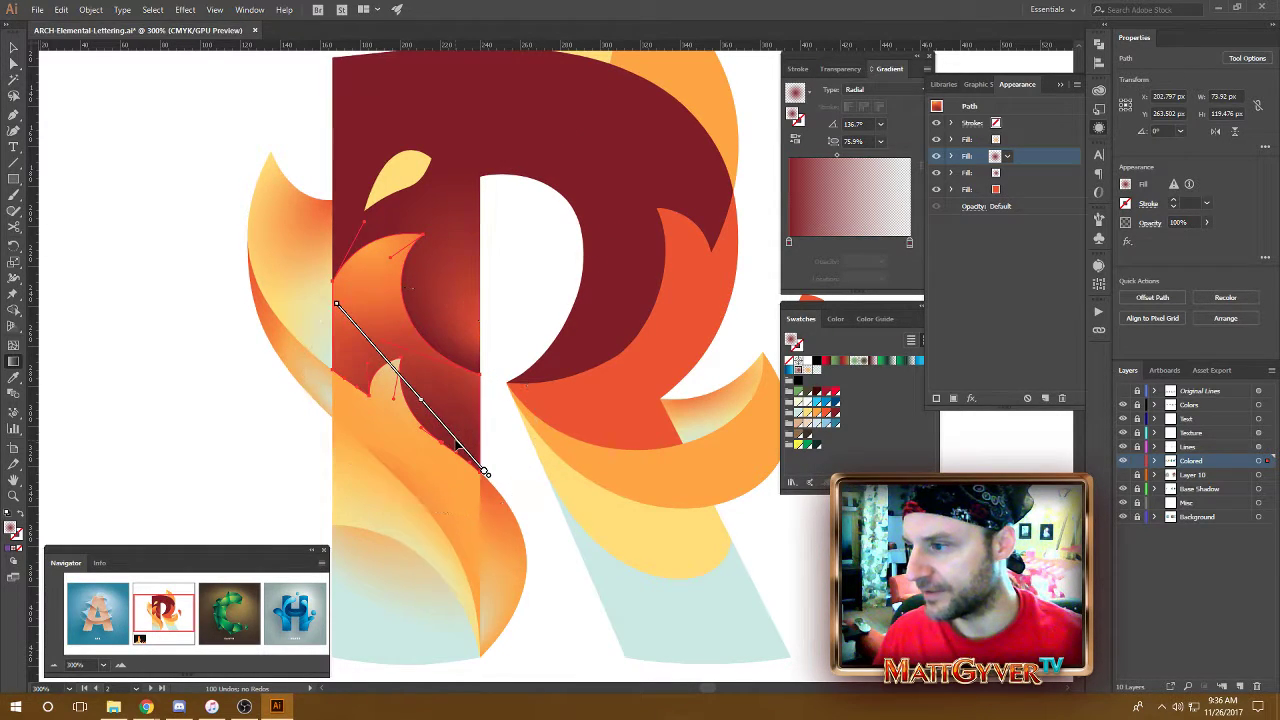
{"action": "left_click_drag", "start_coordinate": [337, 306], "coordinate": [364, 336]}
{"action": "left_click_drag", "start_coordinate": [430, 416], "coordinate": [456, 442]}
{"action": "left_click_drag", "start_coordinate": [491, 391], "coordinate": [512, 416]}
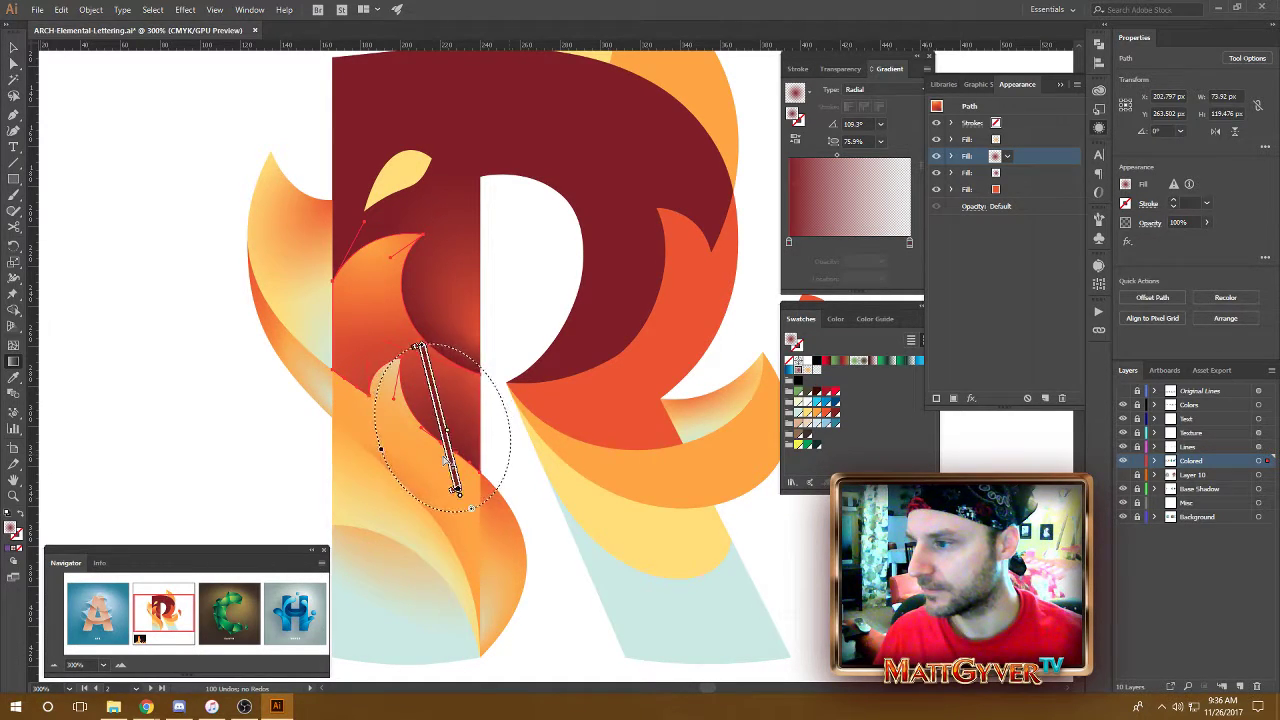
- Move the duplicated dark red fill to the stem's outer edge, widen it to a 162.4% aspect ratio, and rotate it to about 70.7°
{"action": "mouse_move", "coordinate": [446, 455]}
{"action": "left_mouse_down"}
{"action": "mouse_move", "coordinate": [487, 406]}
{"action": "mouse_move", "coordinate": [491, 446]}
{"action": "mouse_move", "coordinate": [480, 449]}
{"action": "mouse_move", "coordinate": [486, 429]}
{"action": "mouse_move", "coordinate": [327, 372]}
{"action": "left_mouse_up"}
{"action": "left_click_drag", "start_coordinate": [365, 269], "coordinate": [394, 383]}
{"action": "mouse_move", "coordinate": [333, 312]}
{"action": "left_mouse_down"}
{"action": "mouse_move", "coordinate": [366, 337]}
{"action": "mouse_move", "coordinate": [323, 377]}
{"action": "mouse_move", "coordinate": [346, 297]}
{"action": "mouse_move", "coordinate": [390, 360]}
{"action": "left_mouse_up"}
{"action": "left_click_drag", "start_coordinate": [343, 304], "coordinate": [297, 249]}
{"action": "left_click_drag", "start_coordinate": [451, 323], "coordinate": [410, 282]}
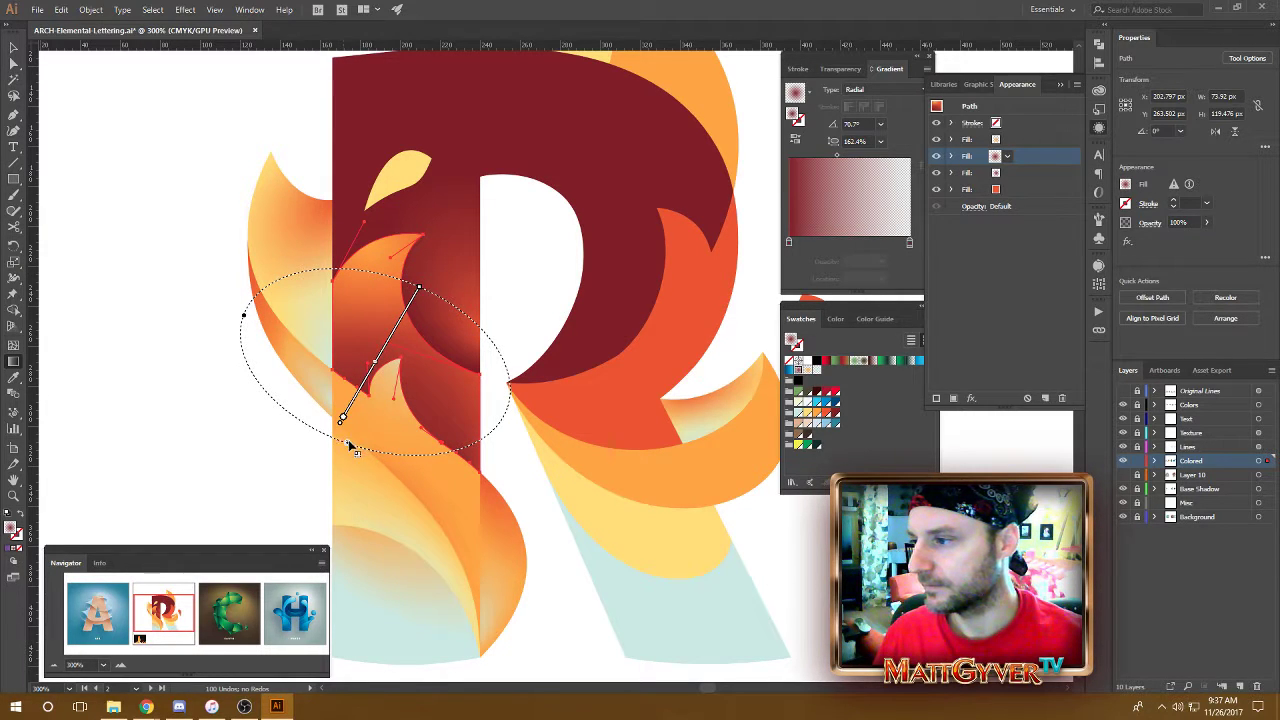
- Nudge the duplicated dark red fill inward above the small curled flame tip and rotate it to 47.2°
{"action": "mouse_move", "coordinate": [348, 442]}
{"action": "left_mouse_down"}
{"action": "mouse_move", "coordinate": [376, 357]}
{"action": "mouse_move", "coordinate": [367, 349]}
{"action": "mouse_move", "coordinate": [440, 337]}
{"action": "mouse_move", "coordinate": [432, 356]}
{"action": "left_mouse_up"}
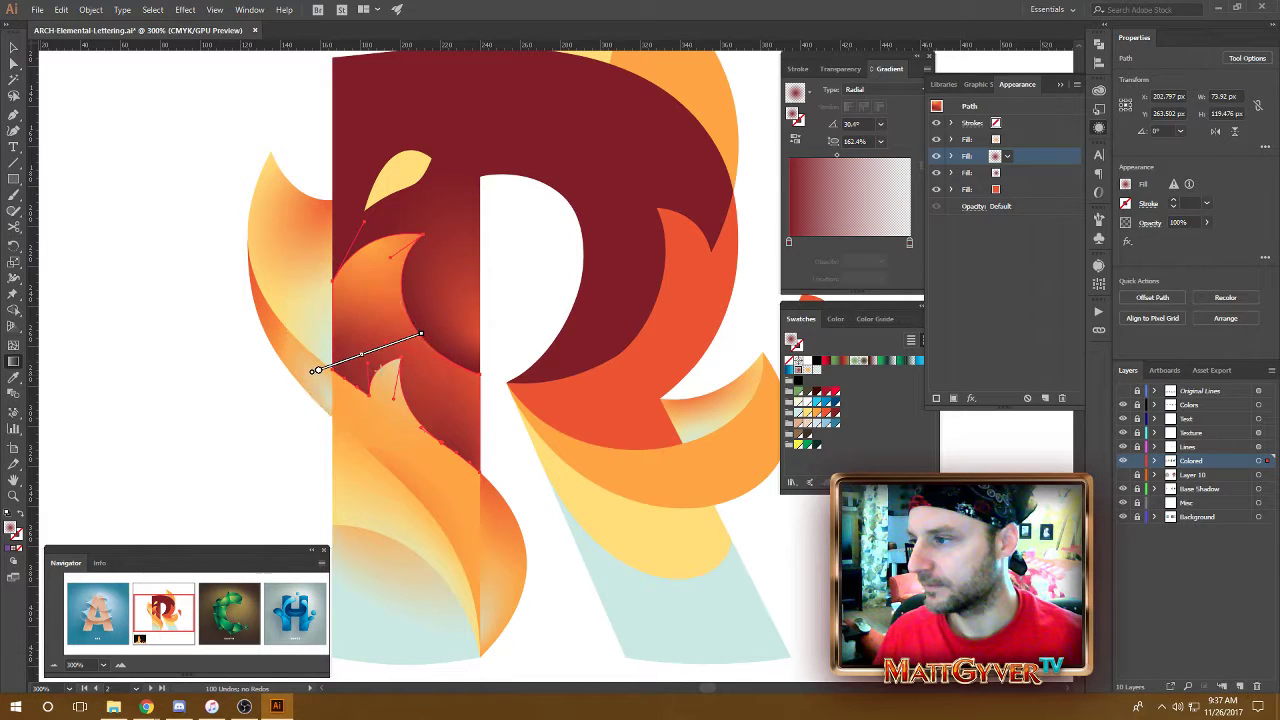
{"action": "left_click_drag", "start_coordinate": [343, 363], "coordinate": [368, 370]}
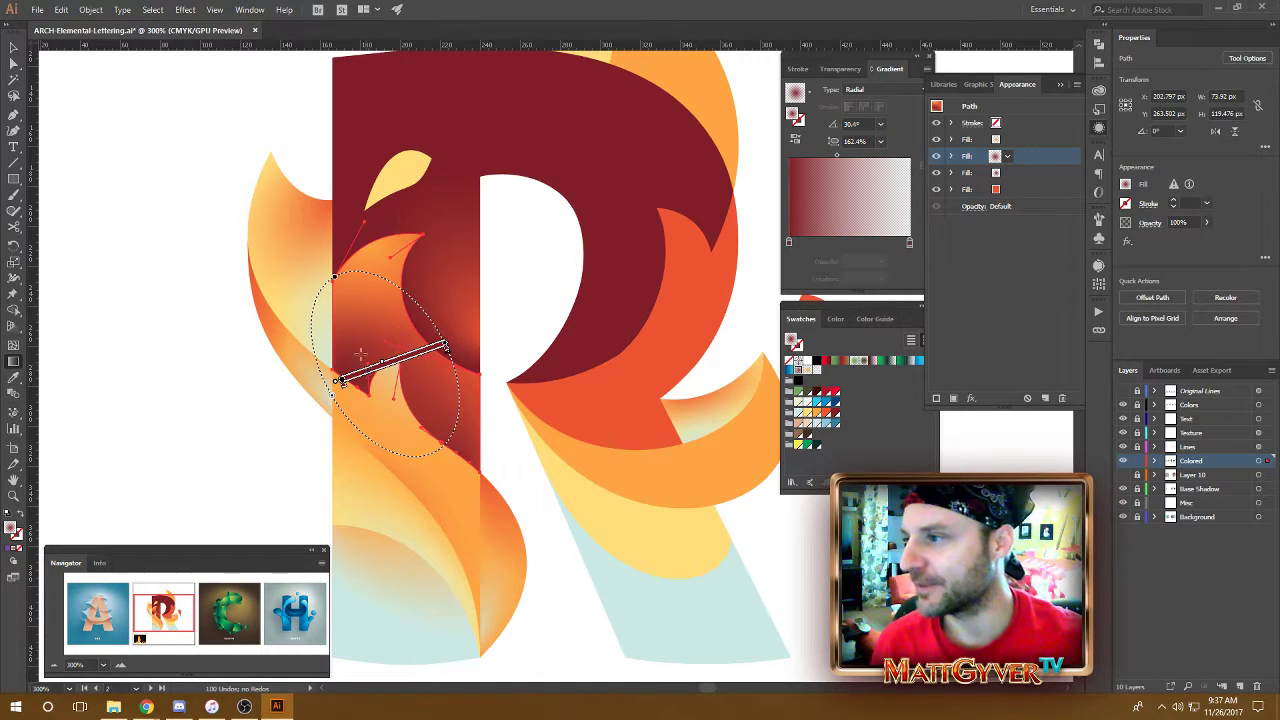
{"action": "left_click_drag", "start_coordinate": [386, 281], "coordinate": [368, 283]}
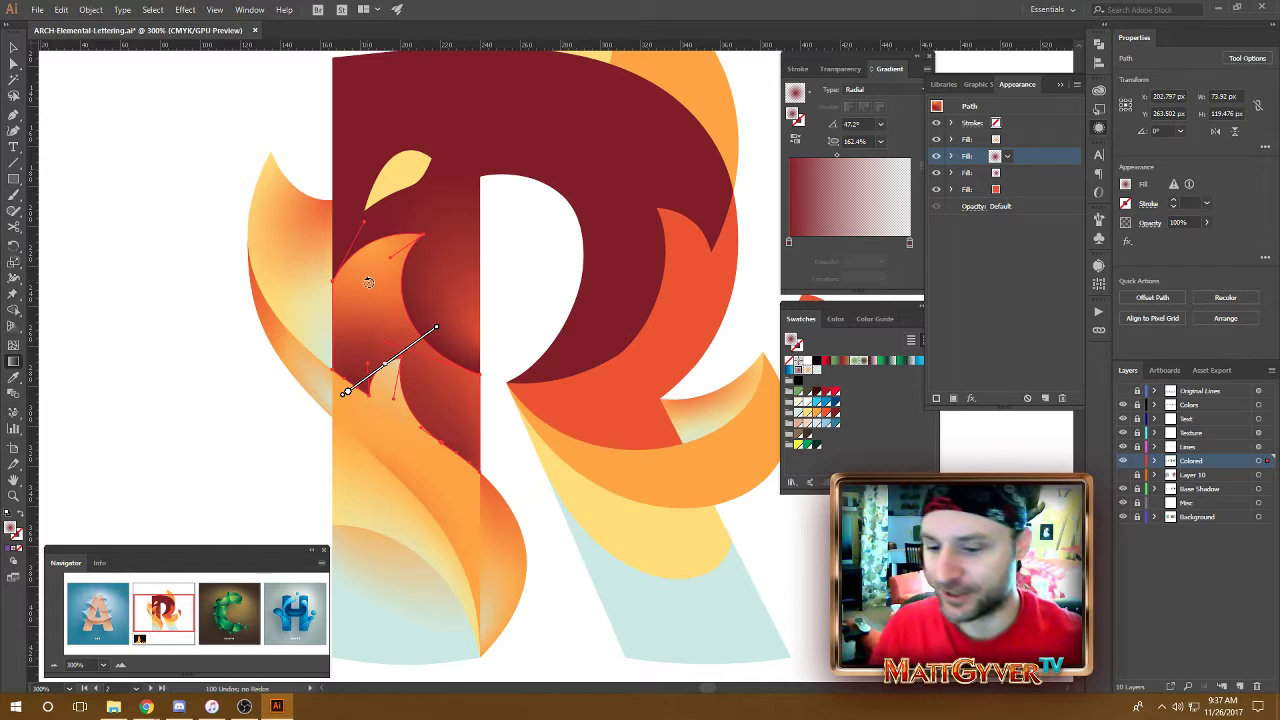
- Nudge the duplicated dark red radial fill slightly up and toward the stem's outer edge
{"action": "key", "text": "ctrl+="}
{"action": "left_click_drag", "start_coordinate": [562, 467], "coordinate": [514, 426]}
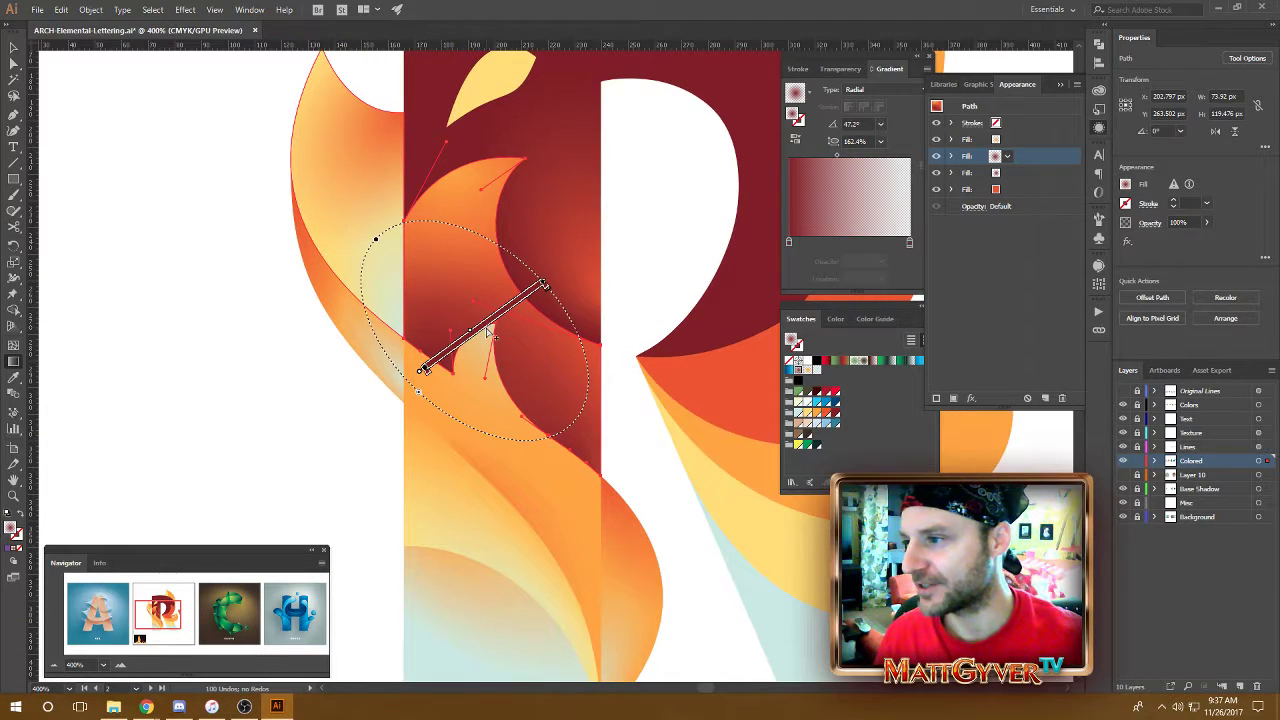
{"action": "left_click_drag", "start_coordinate": [487, 325], "coordinate": [468, 309]}
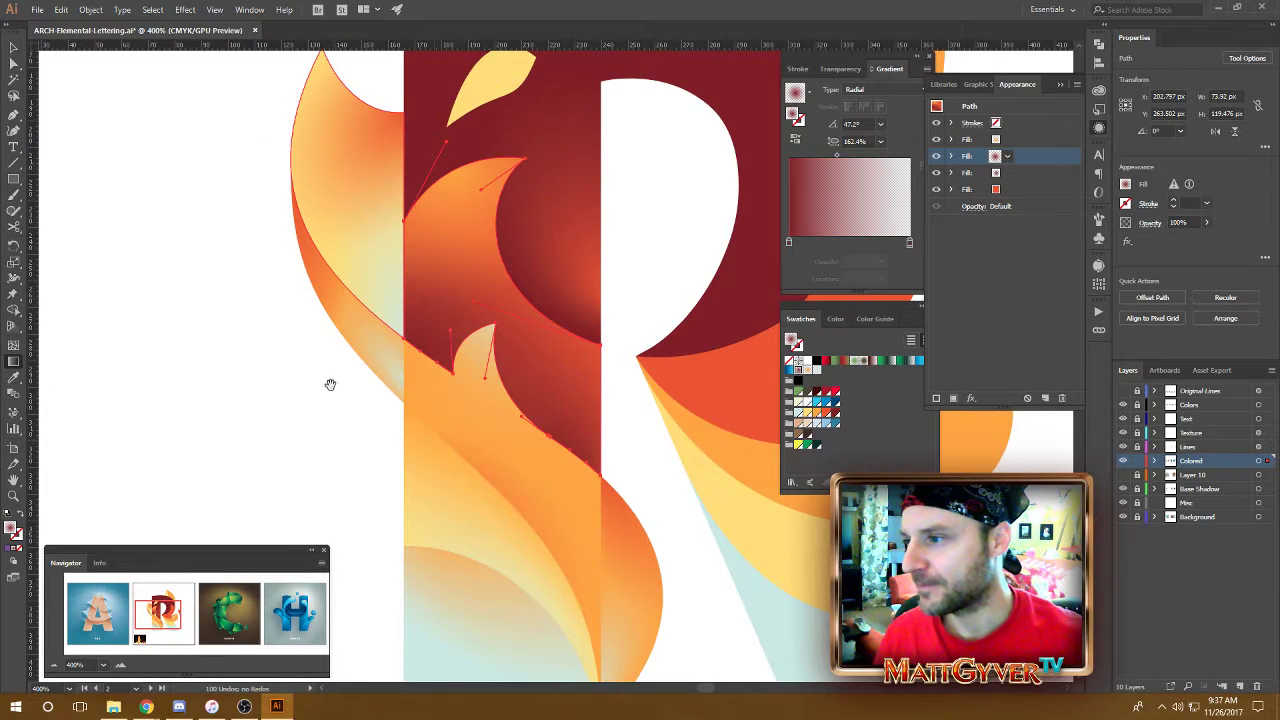
{"action": "left_click_drag", "start_coordinate": [331, 386], "coordinate": [311, 413]}
- Reposition the original dark red radial fill over the flame's lower part, narrow it to a 57.7% aspect ratio, and rotate it to 140°
{"action": "key", "text": "a"}
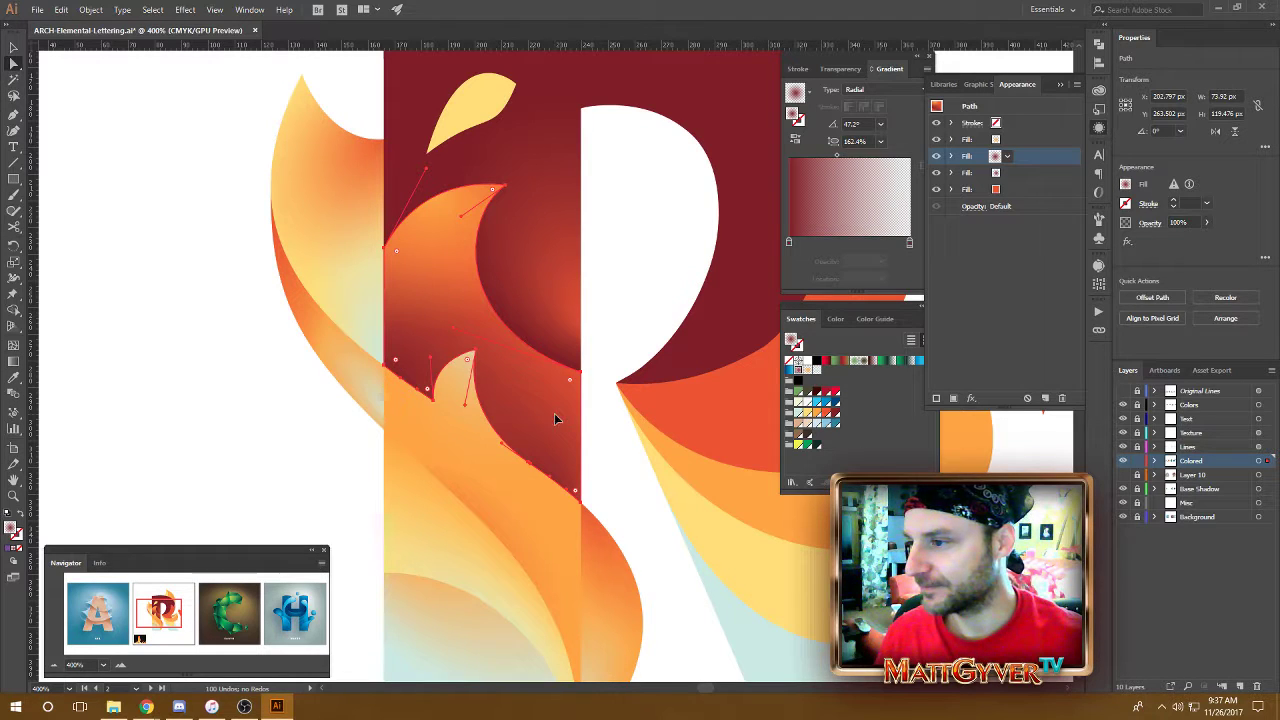
{"action": "left_click", "coordinate": [1050, 172]}
{"action": "key", "text": "g"}
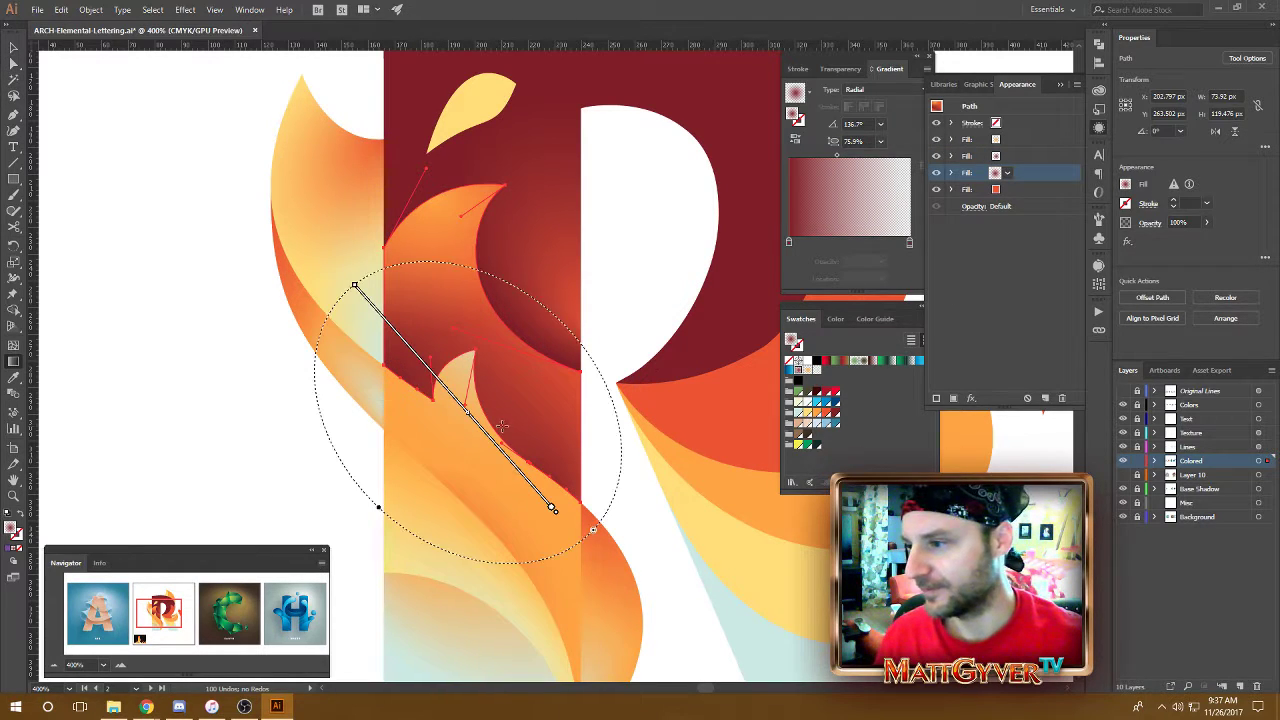
{"action": "mouse_move", "coordinate": [488, 440]}
{"action": "left_mouse_down"}
{"action": "mouse_move", "coordinate": [500, 428]}
{"action": "mouse_move", "coordinate": [512, 437]}
{"action": "left_mouse_up"}
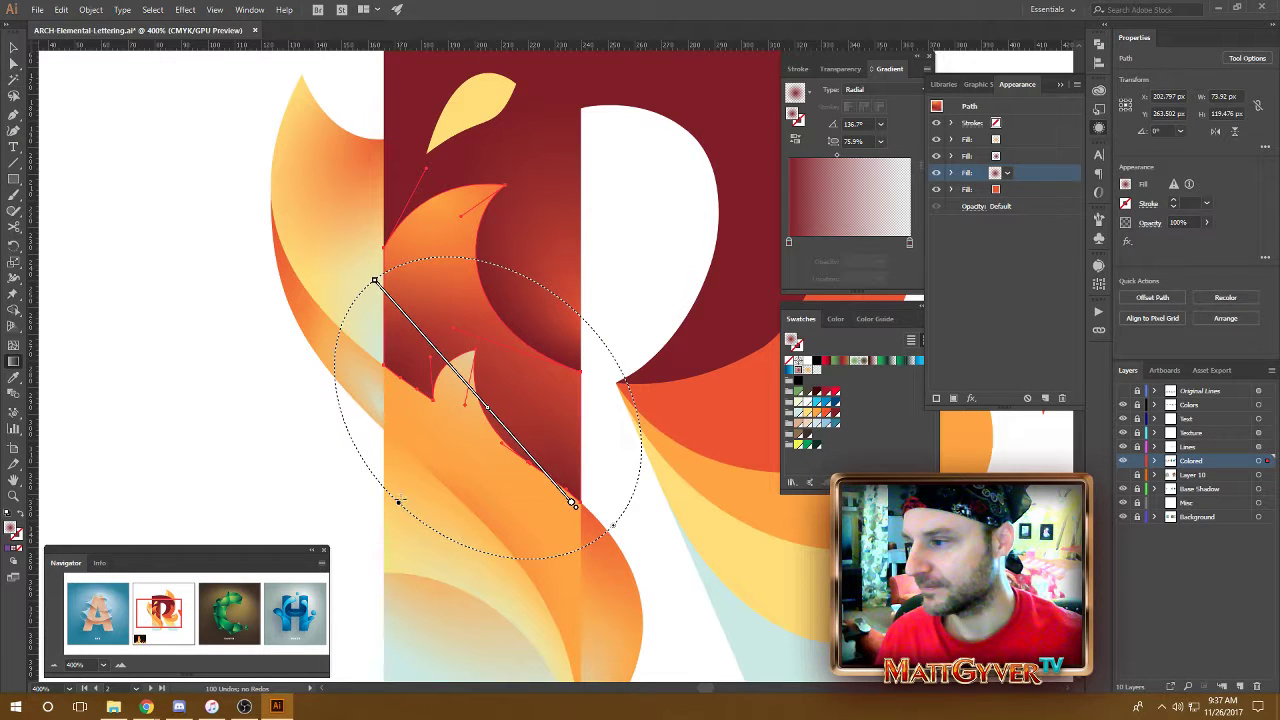
{"action": "left_click_drag", "start_coordinate": [399, 503], "coordinate": [424, 486]}
{"action": "left_click_drag", "start_coordinate": [536, 461], "coordinate": [536, 468]}
{"action": "left_click_drag", "start_coordinate": [609, 408], "coordinate": [604, 399]}
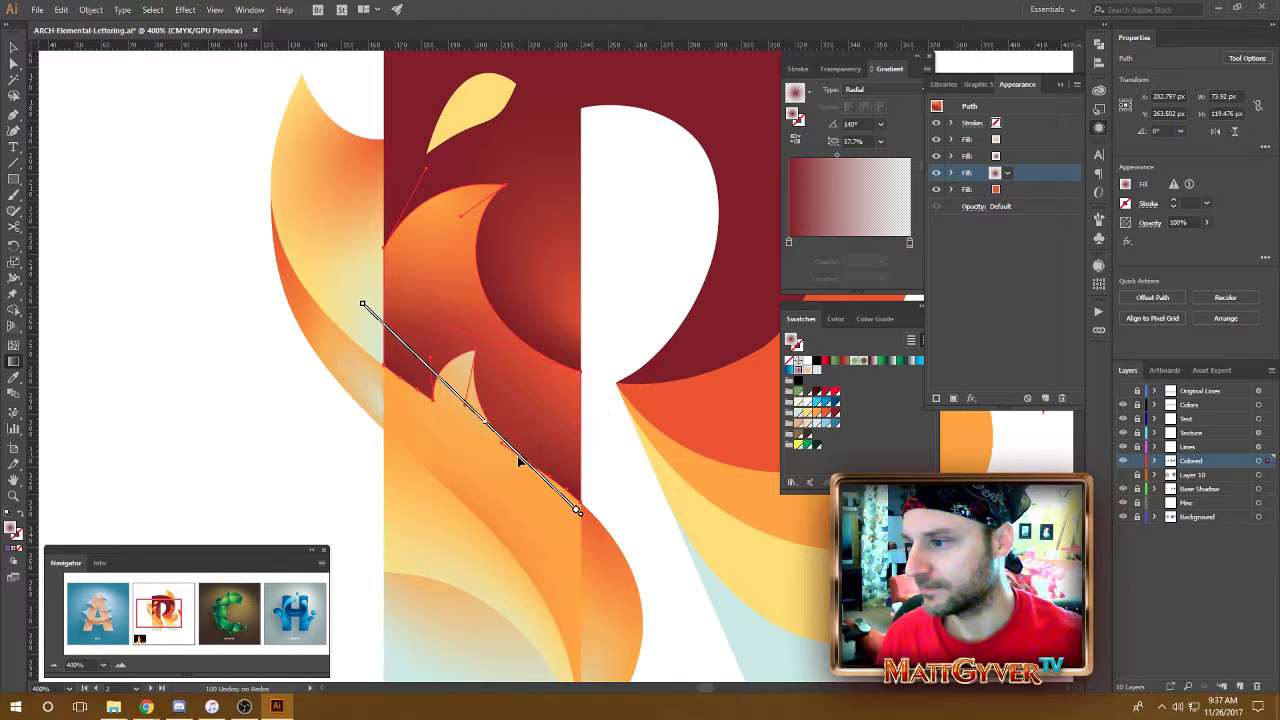
- Hide the duplicated dark red fill and deselect the flame to compare the shading without it
{"action": "key", "text": "a"}
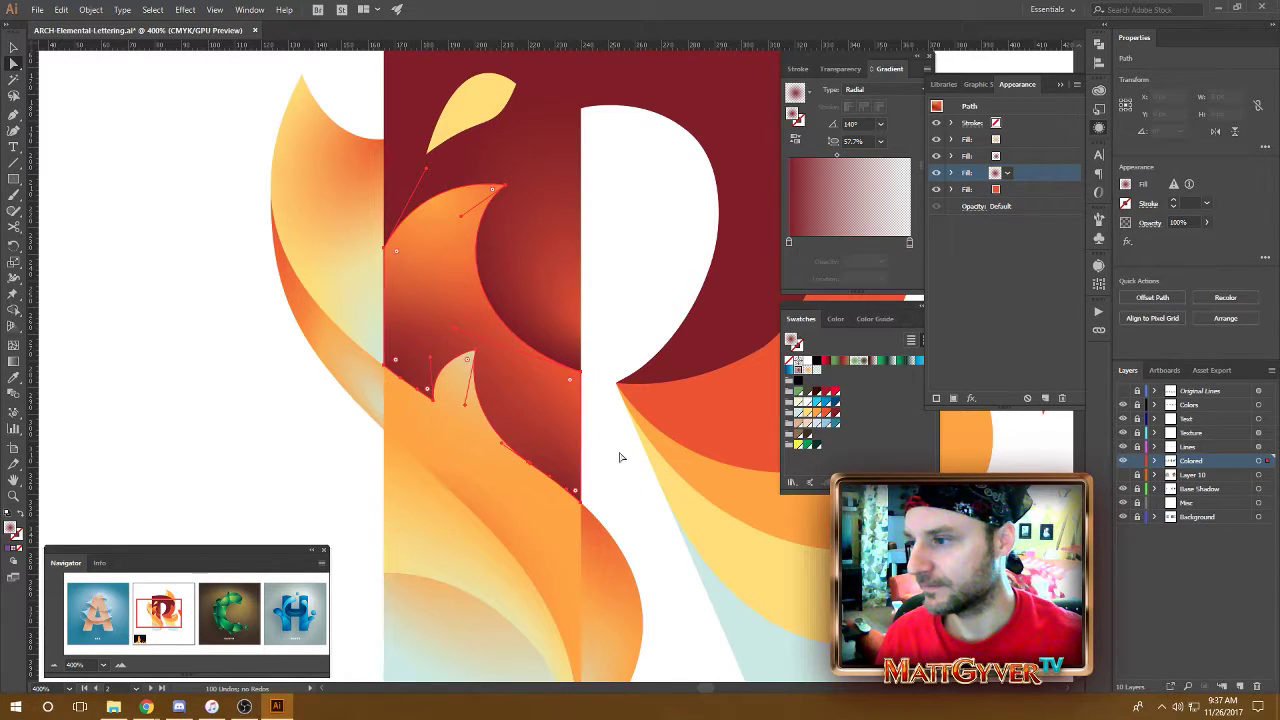
{"action": "left_click", "coordinate": [1015, 155]}
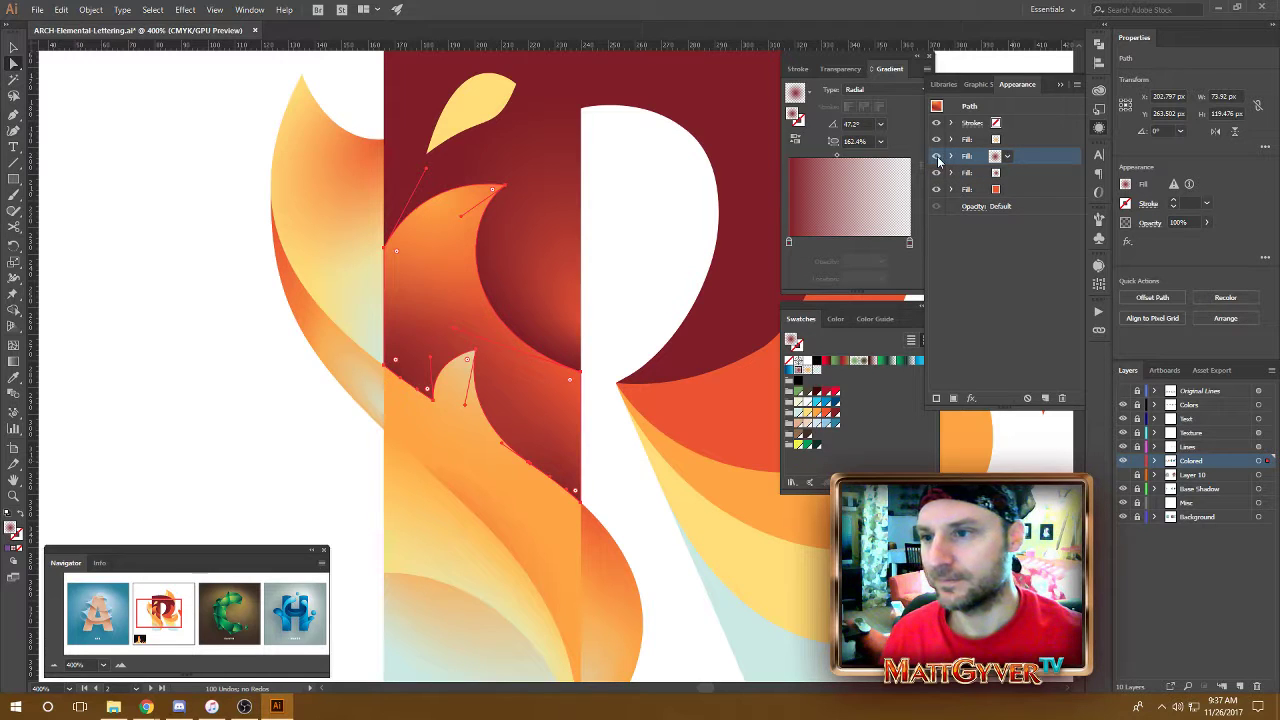
{"action": "left_click", "coordinate": [937, 157]}
{"action": "left_click", "coordinate": [226, 429]}
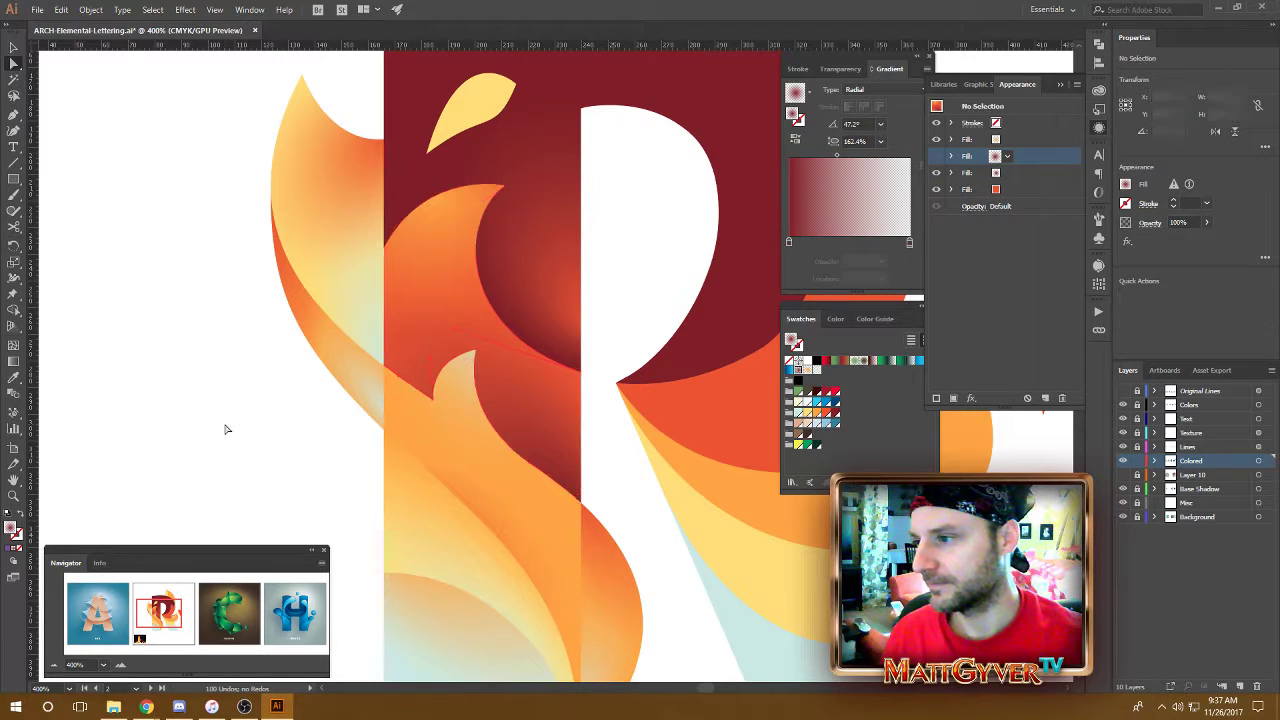
{"action": "key", "text": "ctrl+minus"}
{"action": "left_click_drag", "start_coordinate": [547, 409], "coordinate": [509, 396]}
- Reselect the curled flame, make the hidden dark red fill visible again, and delete that duplicated fill
{"action": "left_click", "coordinate": [497, 369]}
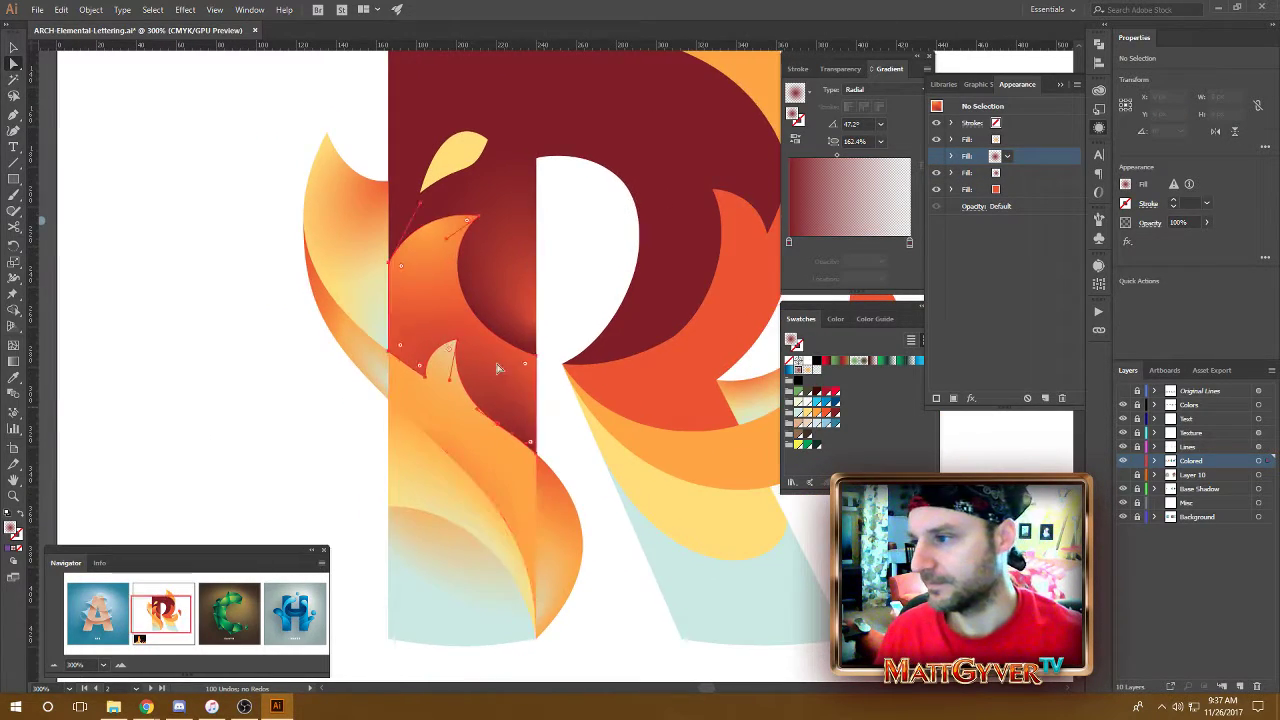
{"action": "left_click", "coordinate": [937, 157]}
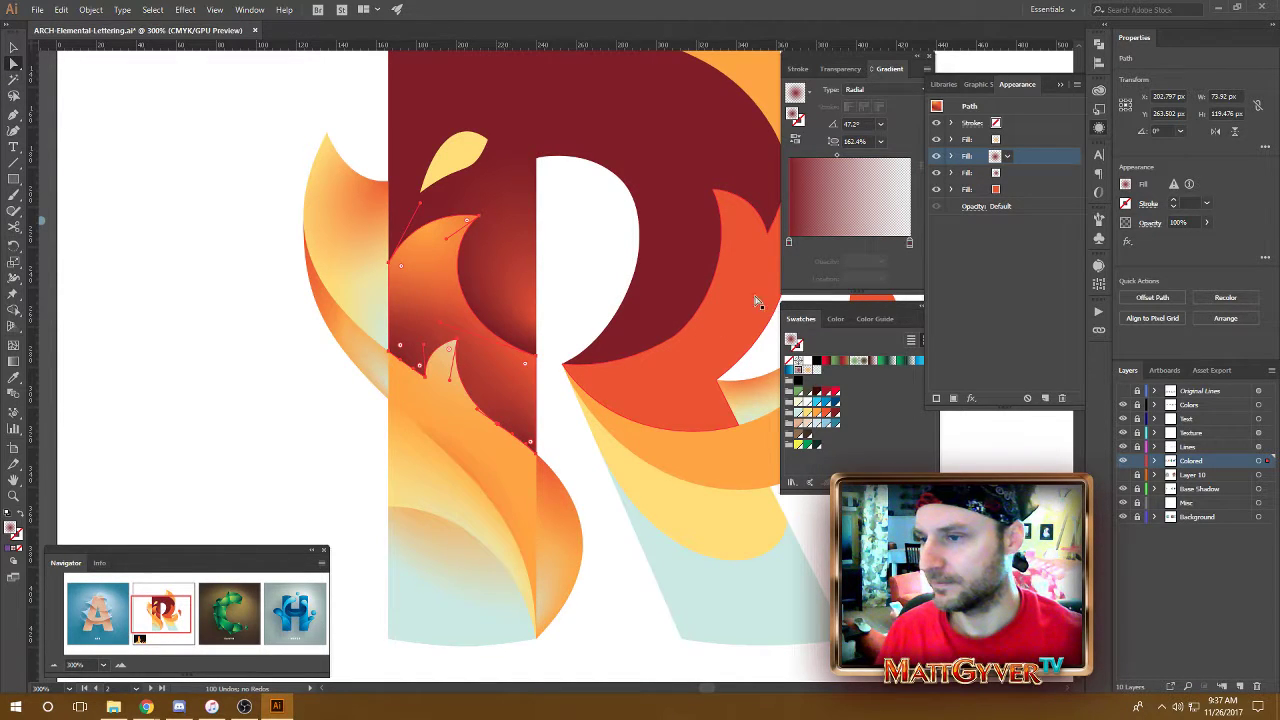
{"action": "left_click", "coordinate": [1062, 398]}
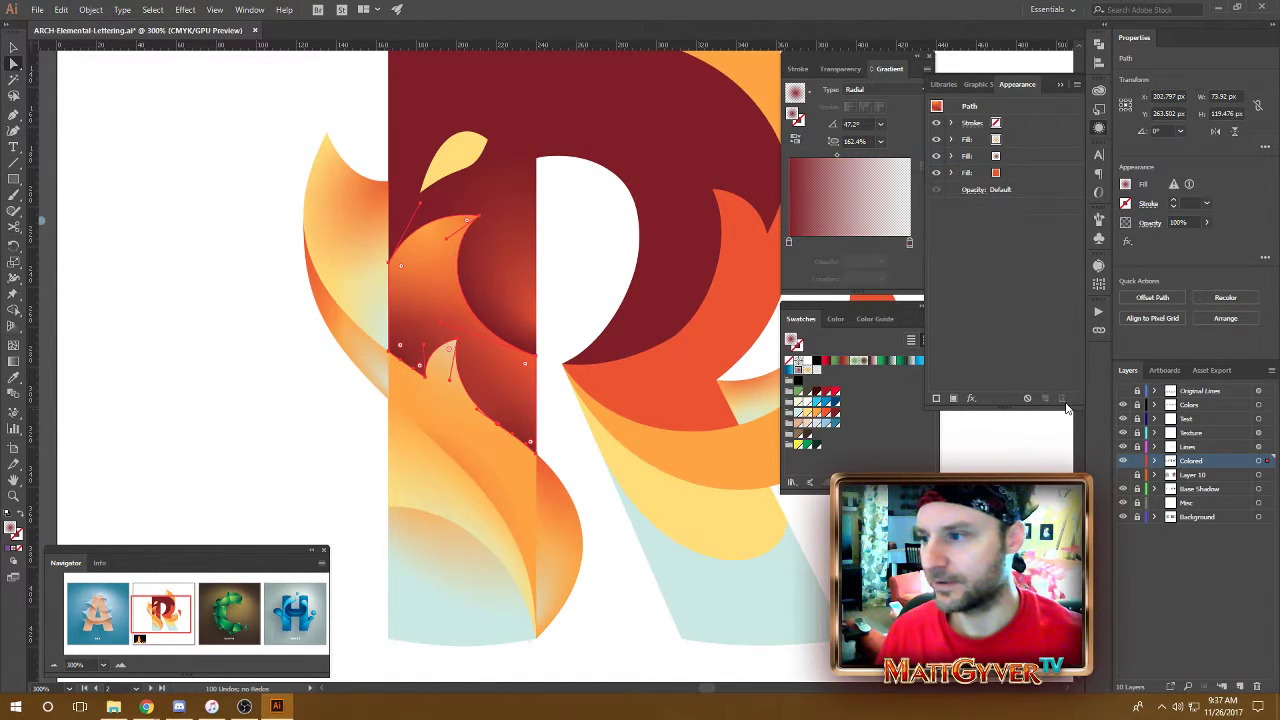
- Change the remaining dark red fill to a linear gradient and draw it across the small flame tip at 65.3°
{"action": "left_click", "coordinate": [1010, 156]}
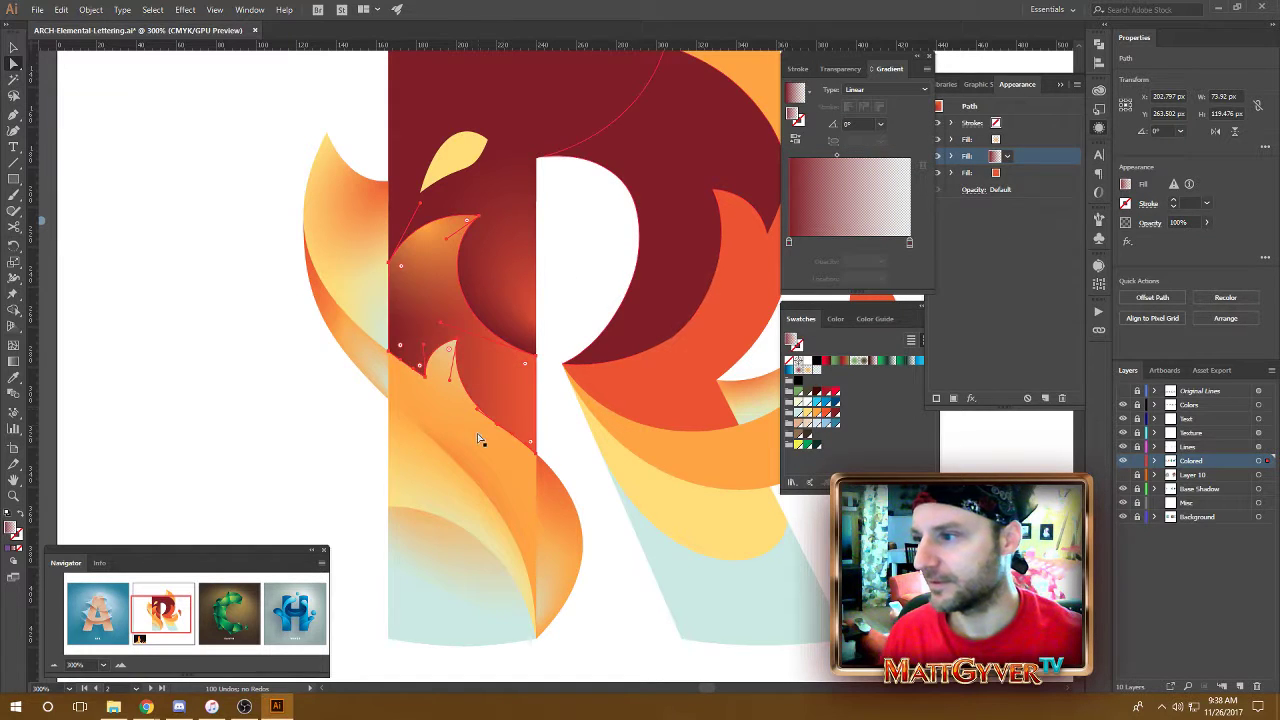
{"action": "key", "text": "g"}
{"action": "left_click_drag", "start_coordinate": [453, 413], "coordinate": [469, 306]}
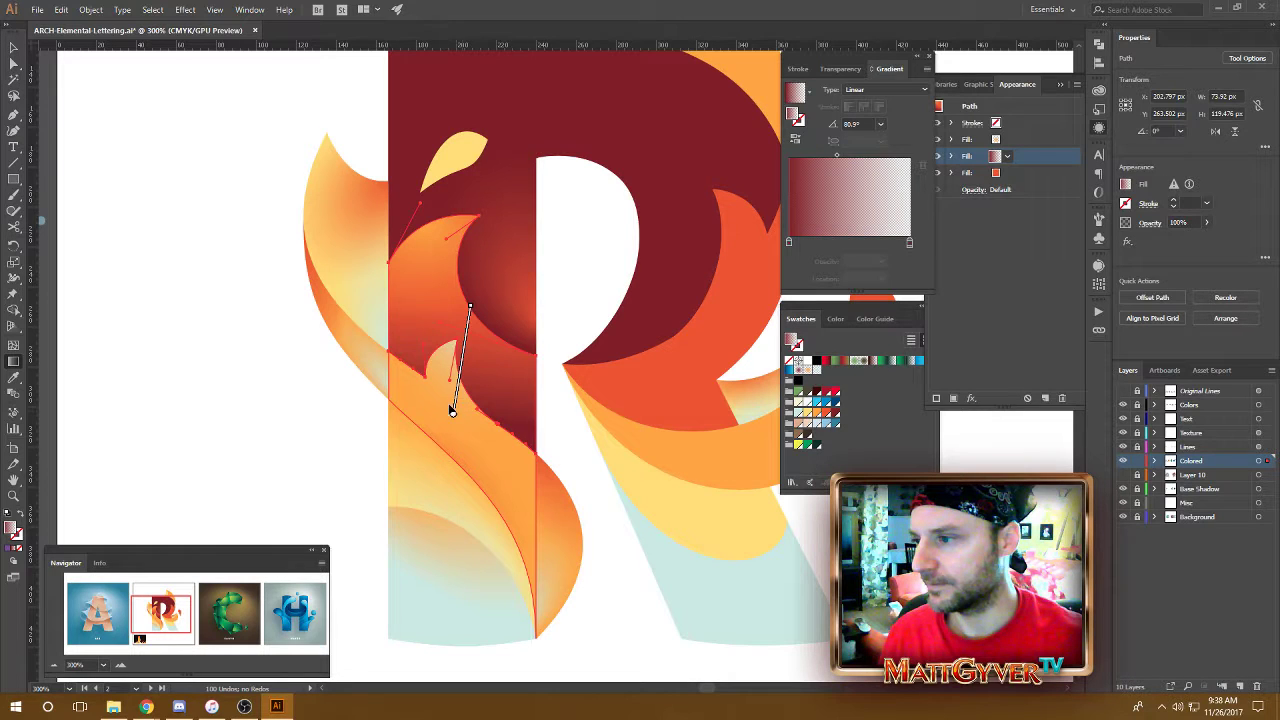
{"action": "left_click_drag", "start_coordinate": [442, 406], "coordinate": [477, 331]}
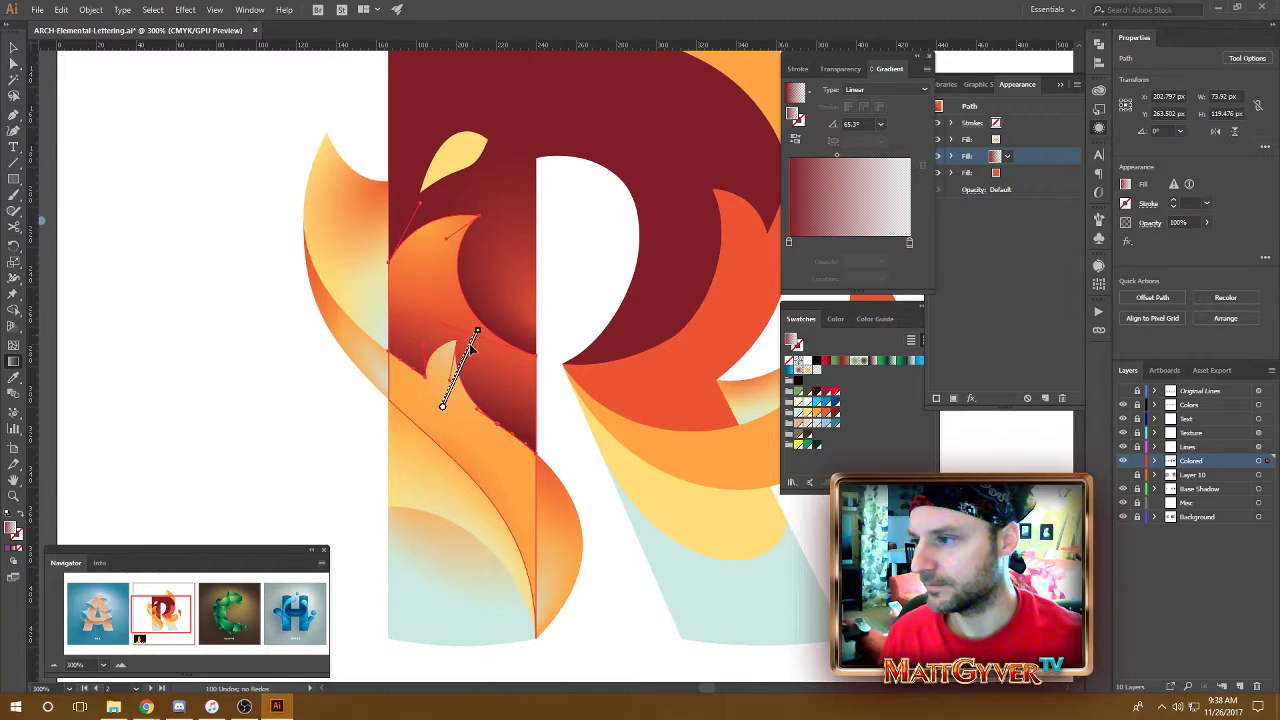
{"action": "mouse_move", "coordinate": [476, 338]}
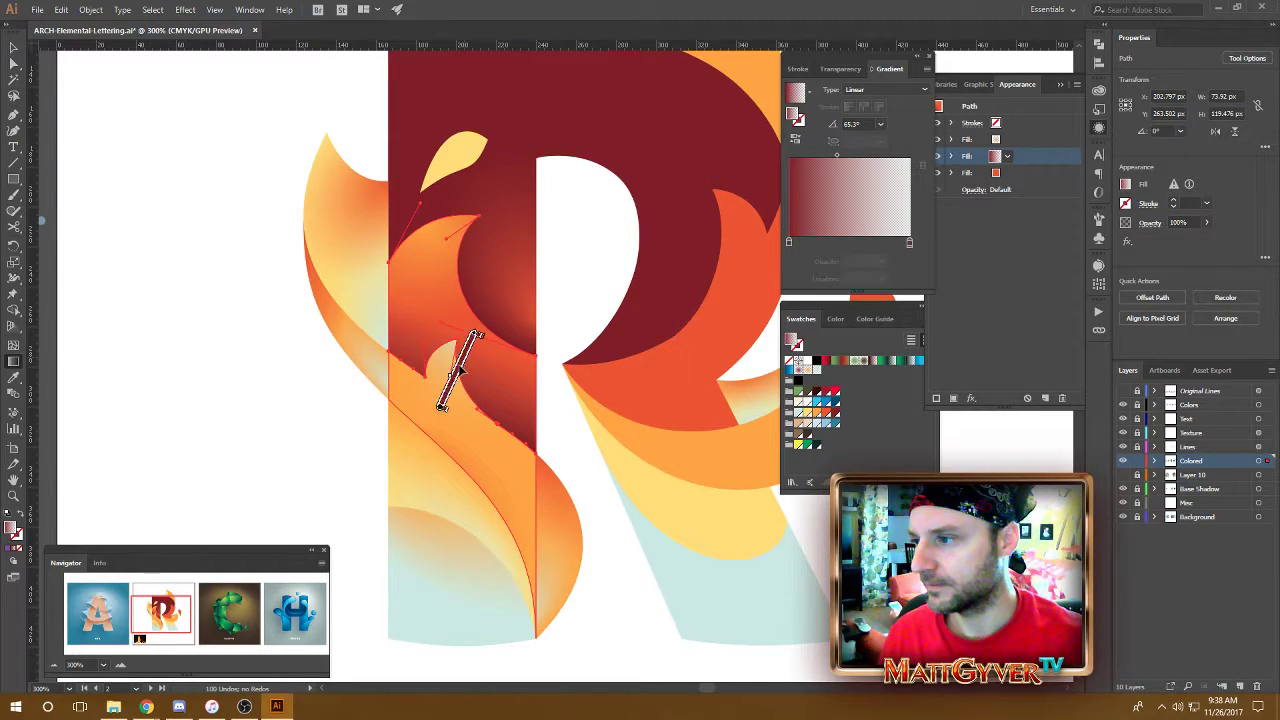
{"action": "mouse_move", "coordinate": [473, 335]}
{"action": "left_mouse_down"}
{"action": "mouse_move", "coordinate": [465, 363]}
{"action": "mouse_move", "coordinate": [474, 336]}
{"action": "left_mouse_up"}
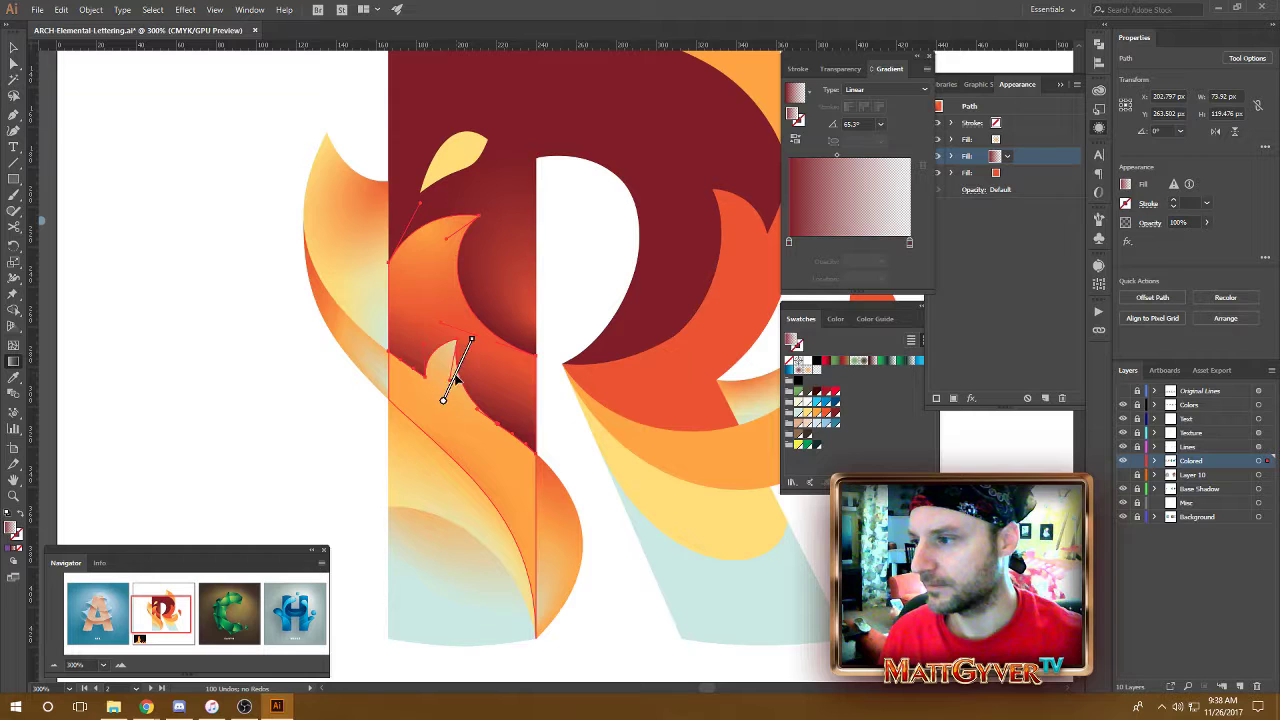
- Examine the linear dark red shading on the curled flame with the shape deselected
{"action": "key", "text": "a"}
{"action": "left_click", "coordinate": [317, 419]}
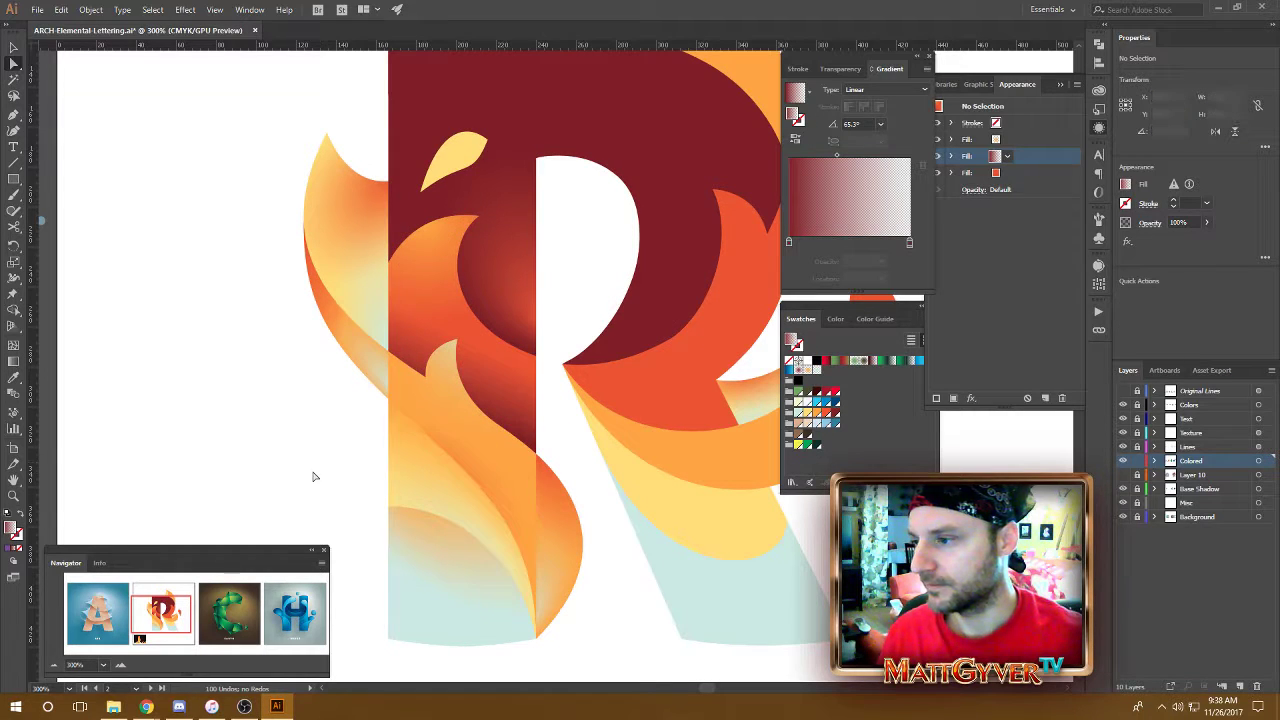
{"action": "left_click_drag", "start_coordinate": [638, 528], "coordinate": [604, 523]}
{"action": "left_click", "coordinate": [481, 395]}
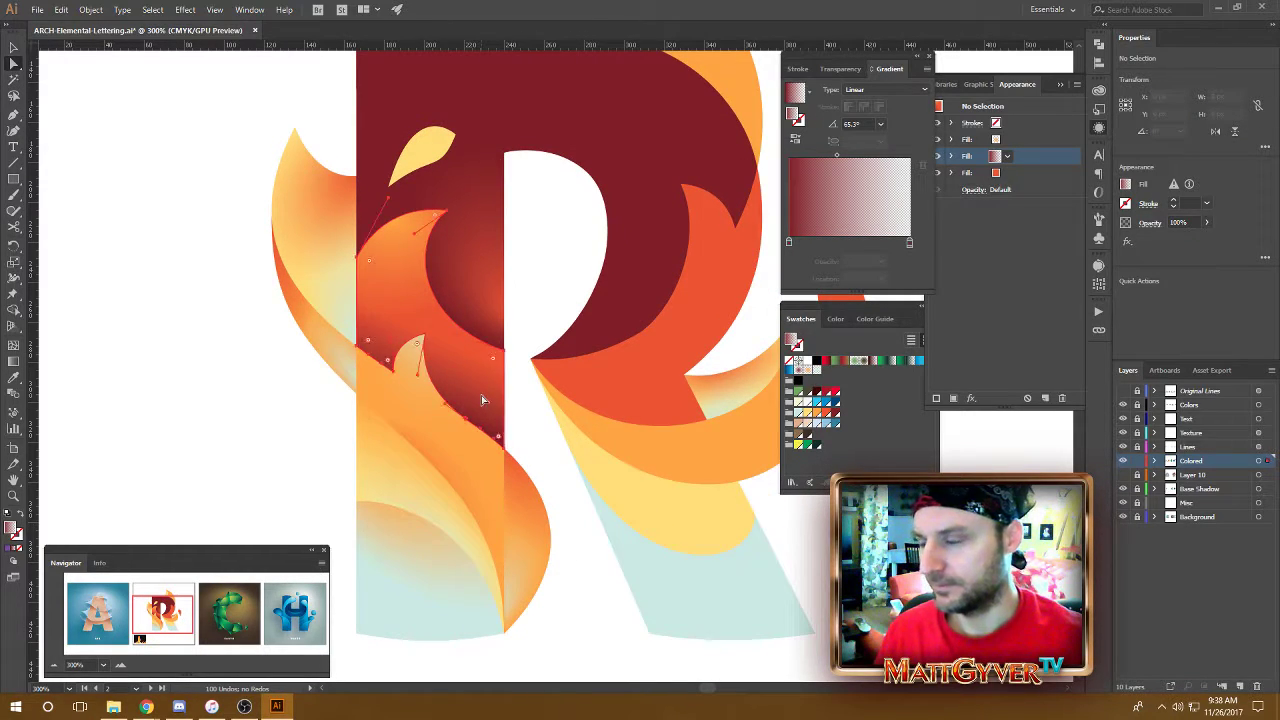
{"action": "key", "text": "g"}
{"action": "key", "text": "a"}
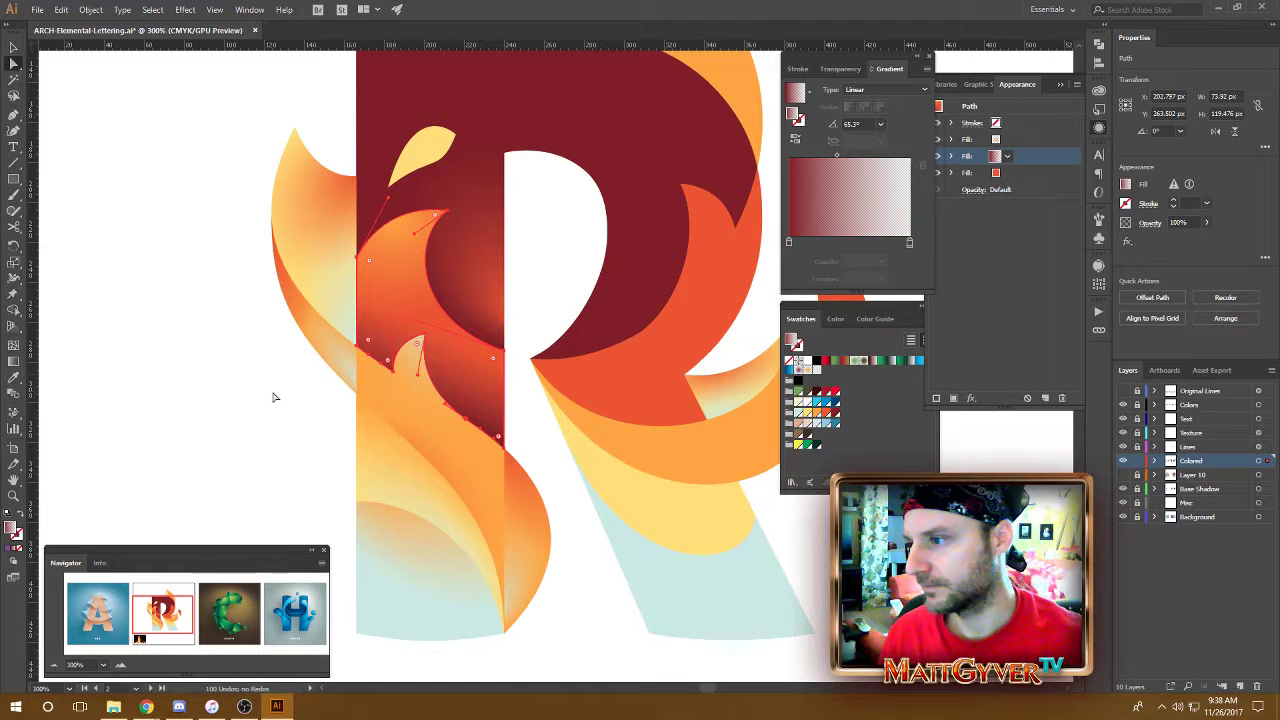
{"action": "left_click", "coordinate": [274, 397]}
{"action": "left_click_drag", "start_coordinate": [627, 550], "coordinate": [623, 511]}
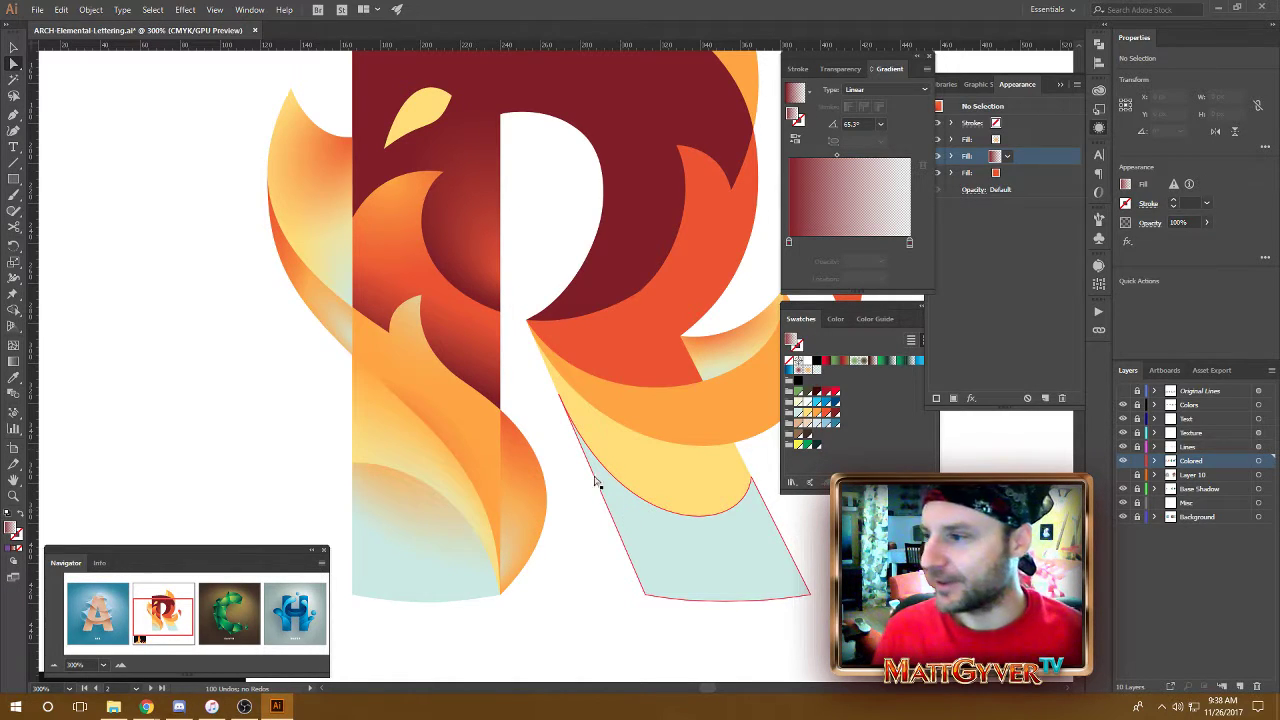
- Reselect the curled flame, redraw its linear dark red gradient at 63.8°, and shift the gradient's midpoint slightly toward the dark red end
{"action": "left_click", "coordinate": [430, 337]}
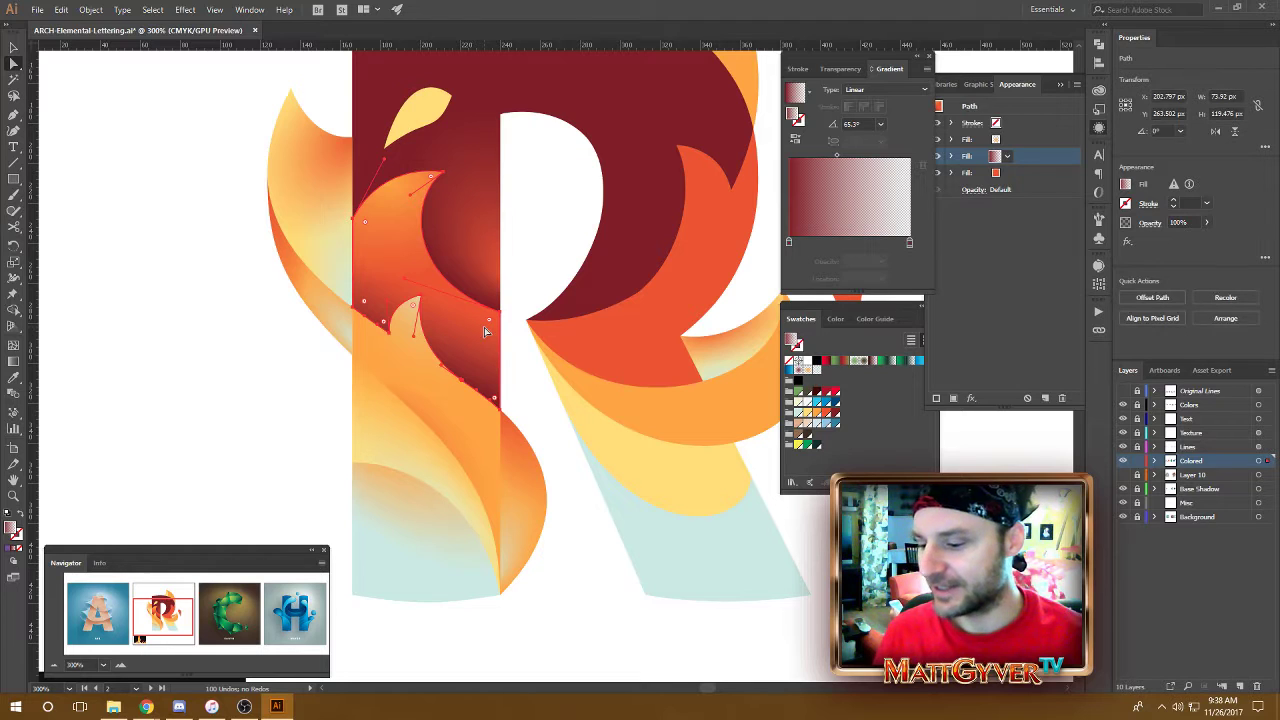
{"action": "key", "text": "g"}
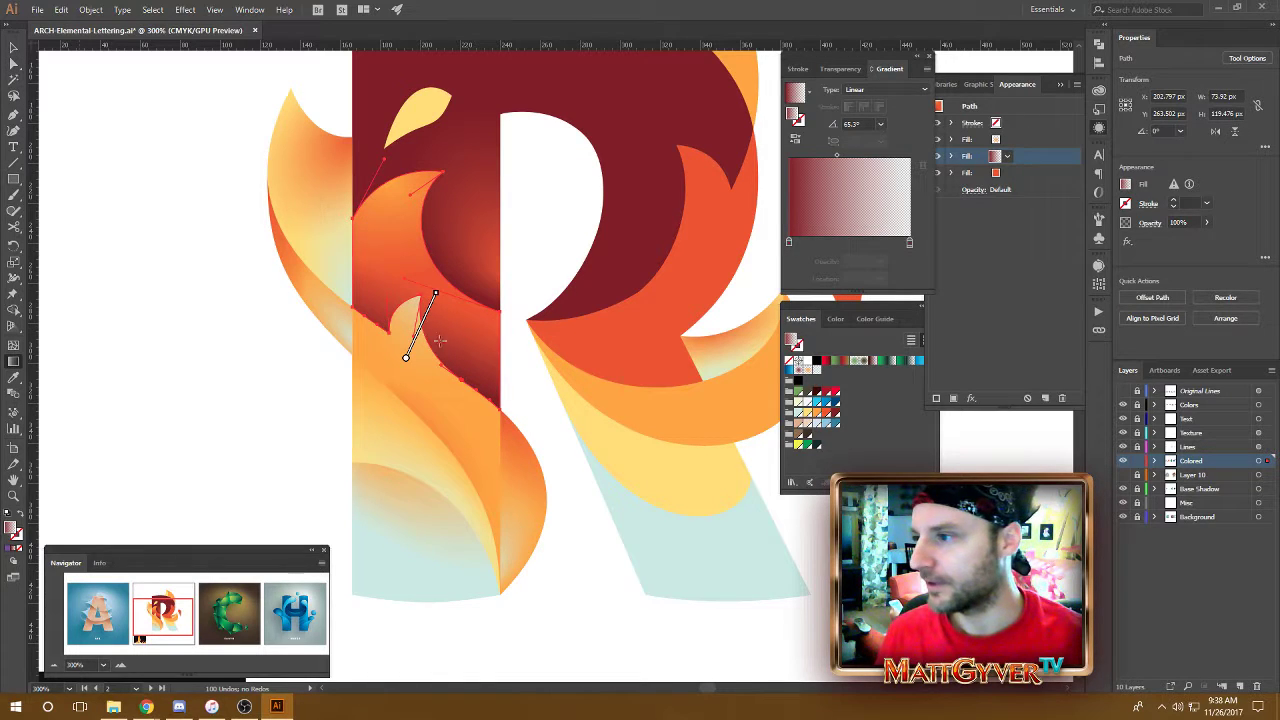
{"action": "mouse_move", "coordinate": [437, 297]}
{"action": "left_mouse_down"}
{"action": "mouse_move", "coordinate": [485, 215]}
{"action": "mouse_move", "coordinate": [476, 206]}
{"action": "left_mouse_up"}
{"action": "key", "text": "ctrl+z"}
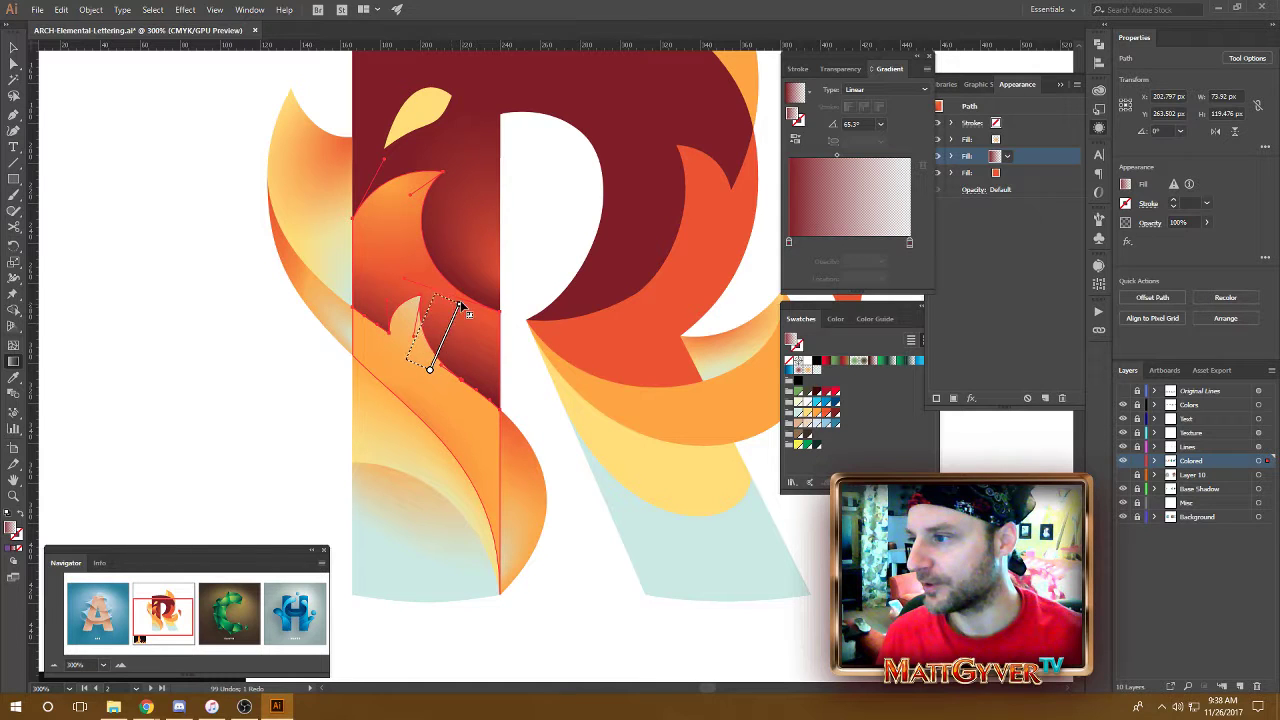
{"action": "left_click_drag", "start_coordinate": [405, 358], "coordinate": [441, 288]}
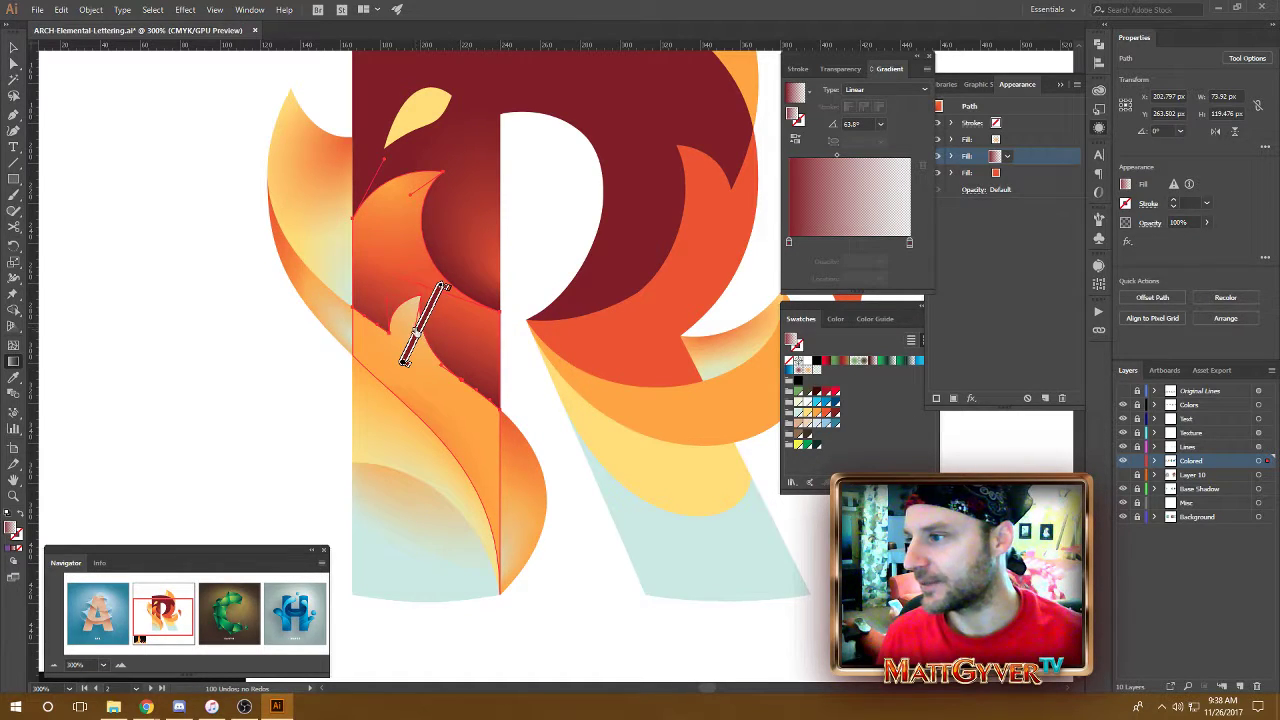
{"action": "left_click_drag", "start_coordinate": [417, 332], "coordinate": [436, 295]}
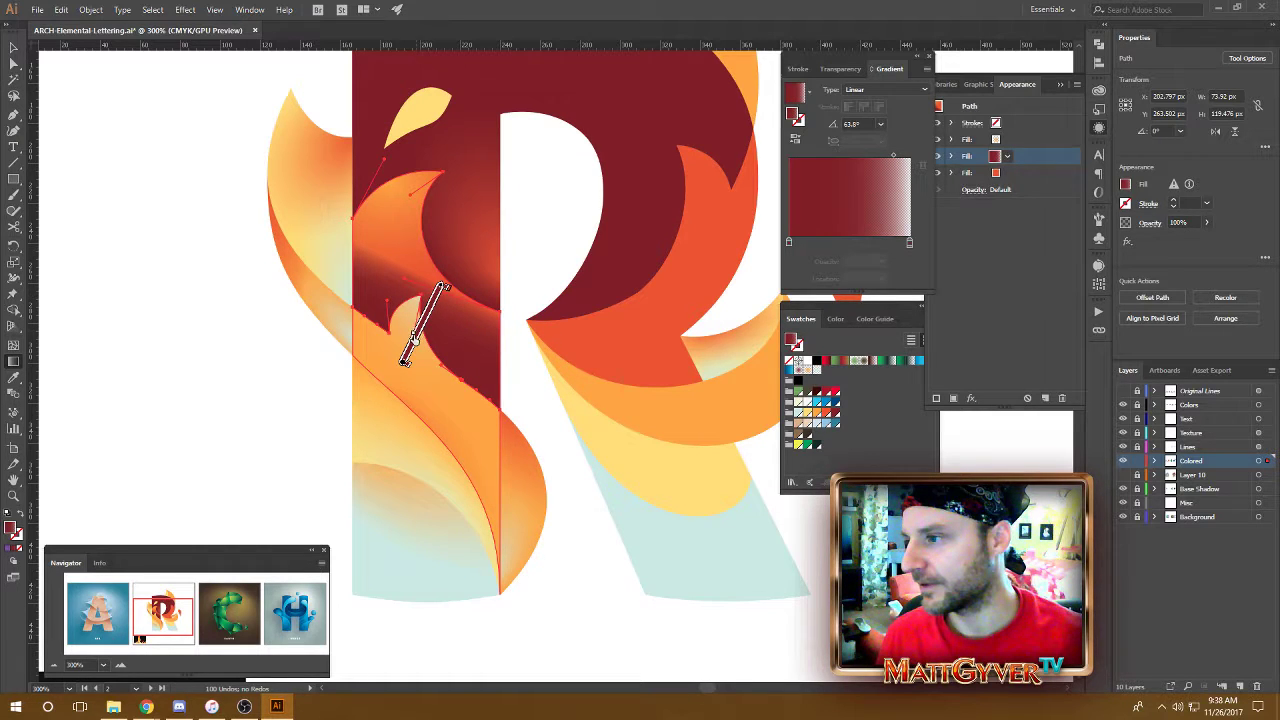
{"action": "left_click_drag", "start_coordinate": [414, 337], "coordinate": [430, 313]}
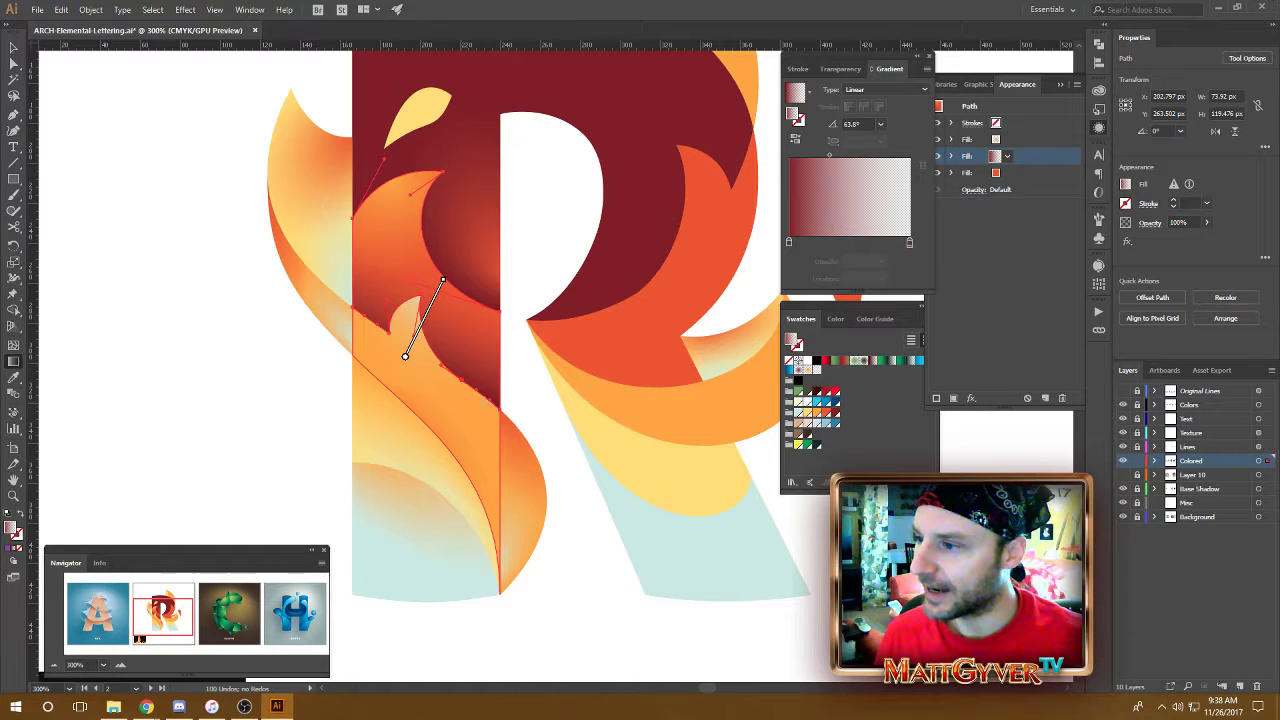
- Shorten the linear dark red gradient beside the small flame tip, rotate it to 58.7°, and deselect the flame
{"action": "left_click_drag", "start_coordinate": [410, 347], "coordinate": [423, 318]}
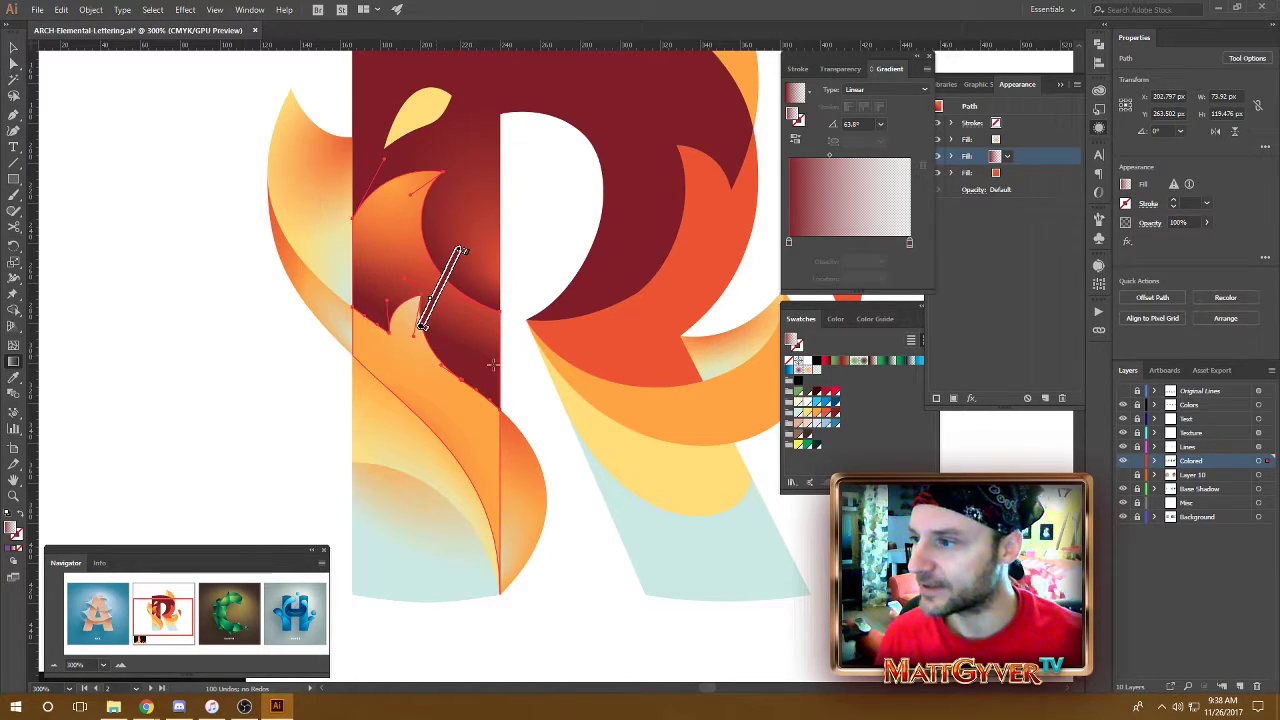
{"action": "key", "text": "ctrl+z"}
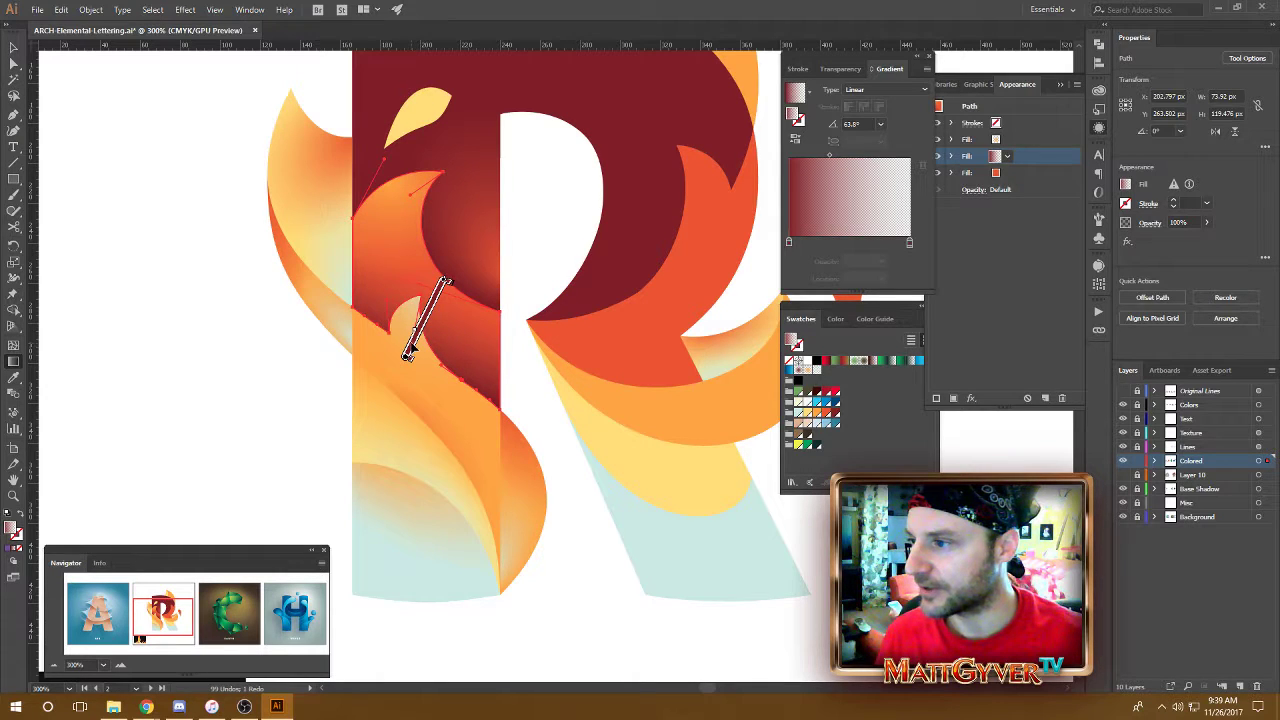
{"action": "left_click_drag", "start_coordinate": [411, 344], "coordinate": [412, 342]}
{"action": "left_click_drag", "start_coordinate": [446, 282], "coordinate": [437, 298]}
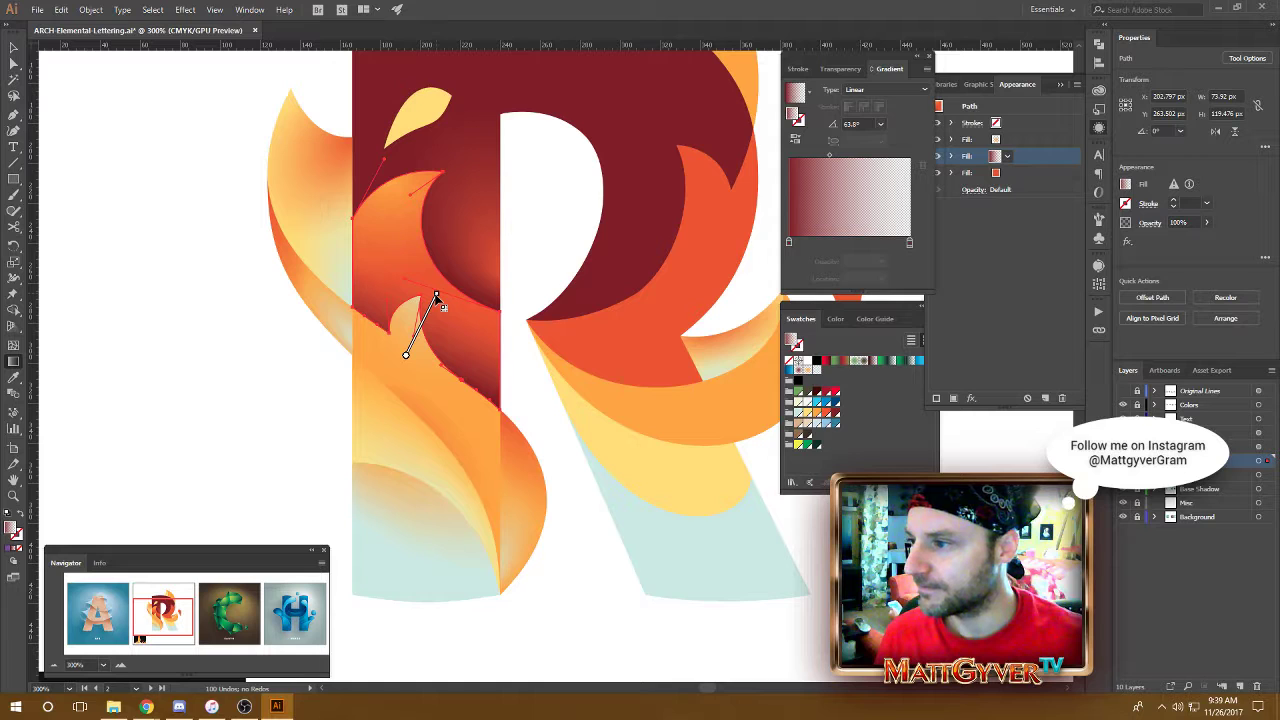
{"action": "mouse_move", "coordinate": [441, 288]}
{"action": "left_mouse_down"}
{"action": "mouse_move", "coordinate": [414, 272]}
{"action": "mouse_move", "coordinate": [462, 294]}
{"action": "left_mouse_up"}
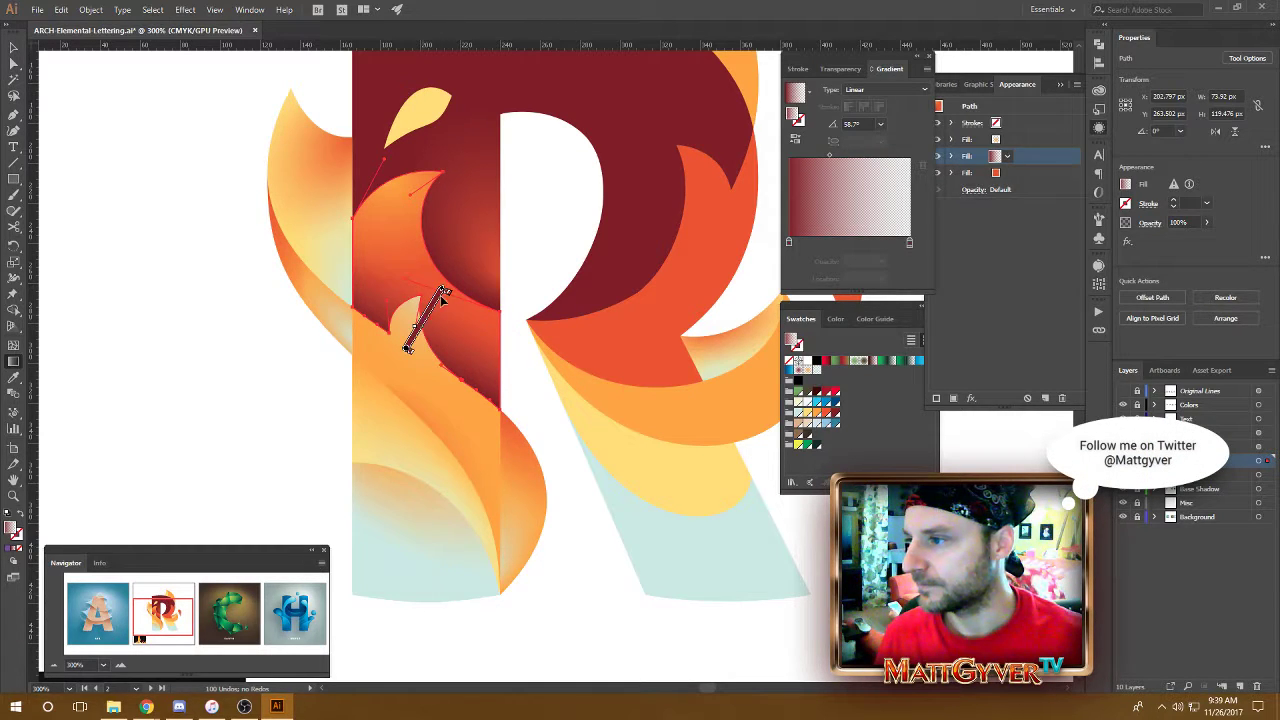
{"action": "left_click_drag", "start_coordinate": [442, 289], "coordinate": [429, 309]}
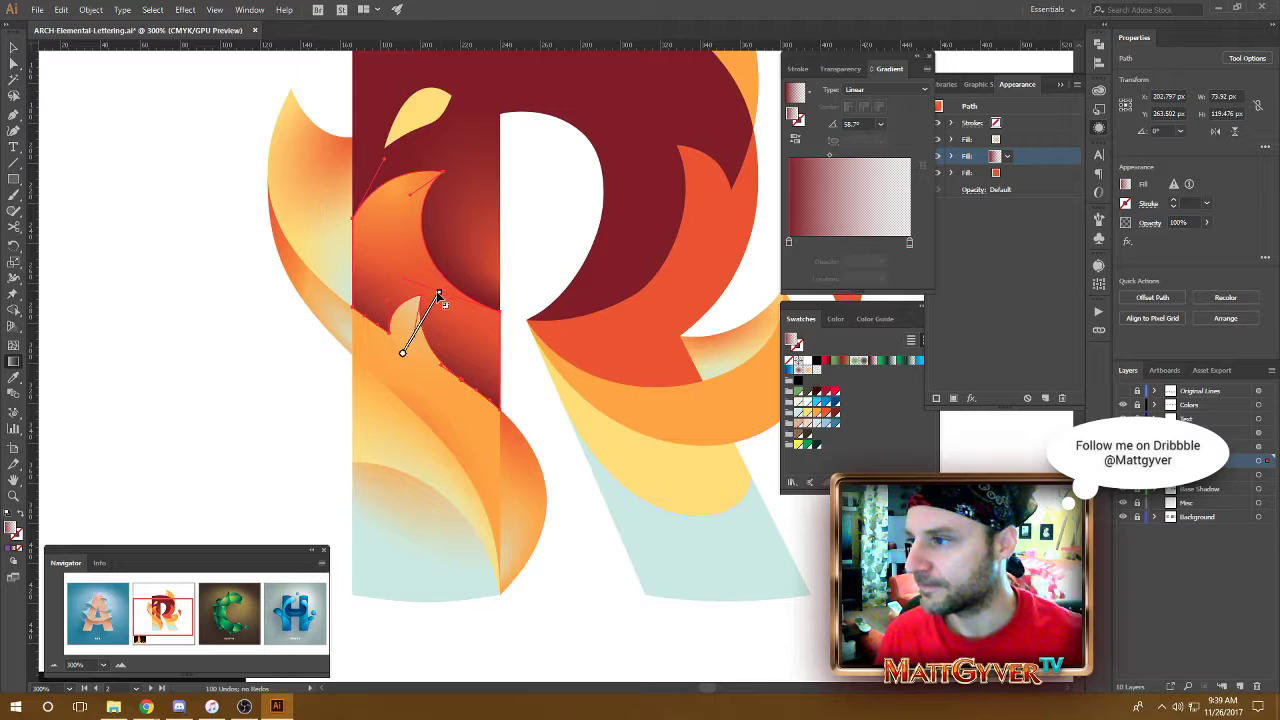
{"action": "key", "text": "v"}
{"action": "left_click", "coordinate": [305, 407]}
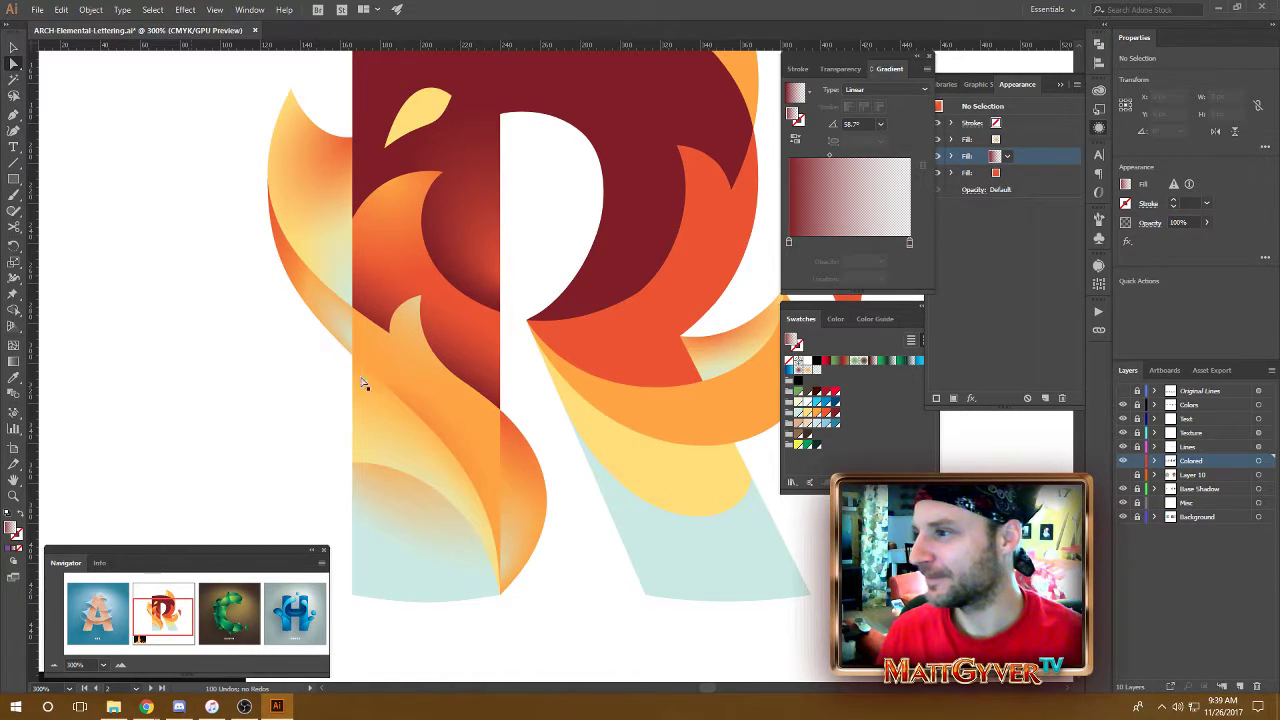
{"action": "left_click_drag", "start_coordinate": [325, 450], "coordinate": [314, 475]}
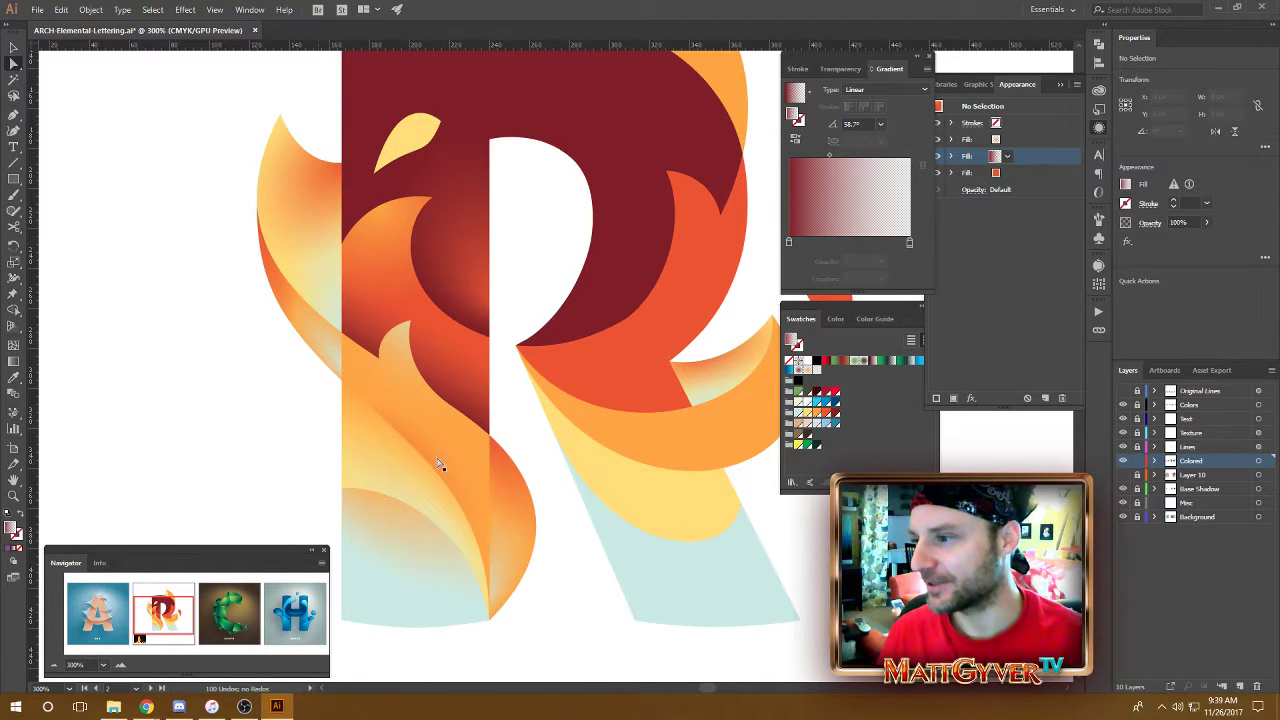
{"action": "left_click_drag", "start_coordinate": [508, 510], "coordinate": [515, 502]}
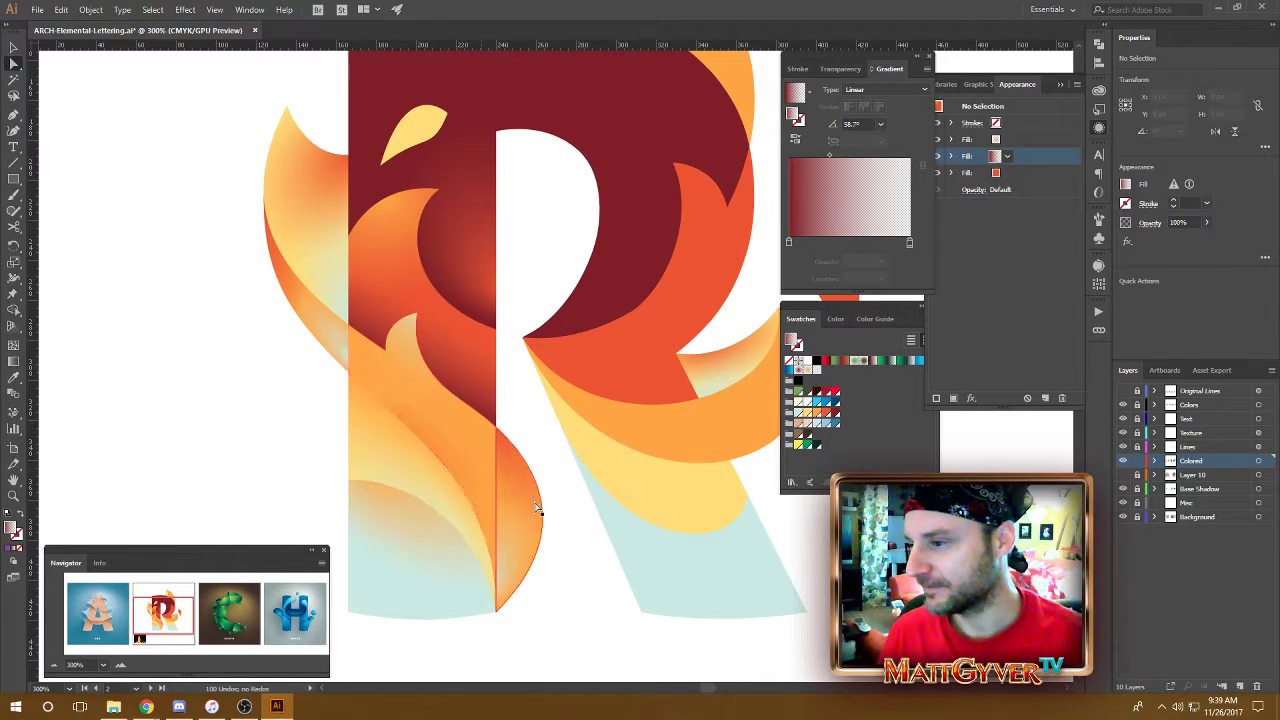
- Reshape the light teal radial gradient on the flame beside the stem's base to 67.1° with a 62% aspect ratio, and deselect the flame
{"action": "left_click", "coordinate": [519, 492]}
{"action": "left_click_drag", "start_coordinate": [462, 449], "coordinate": [460, 439]}
{"action": "key", "text": "g"}
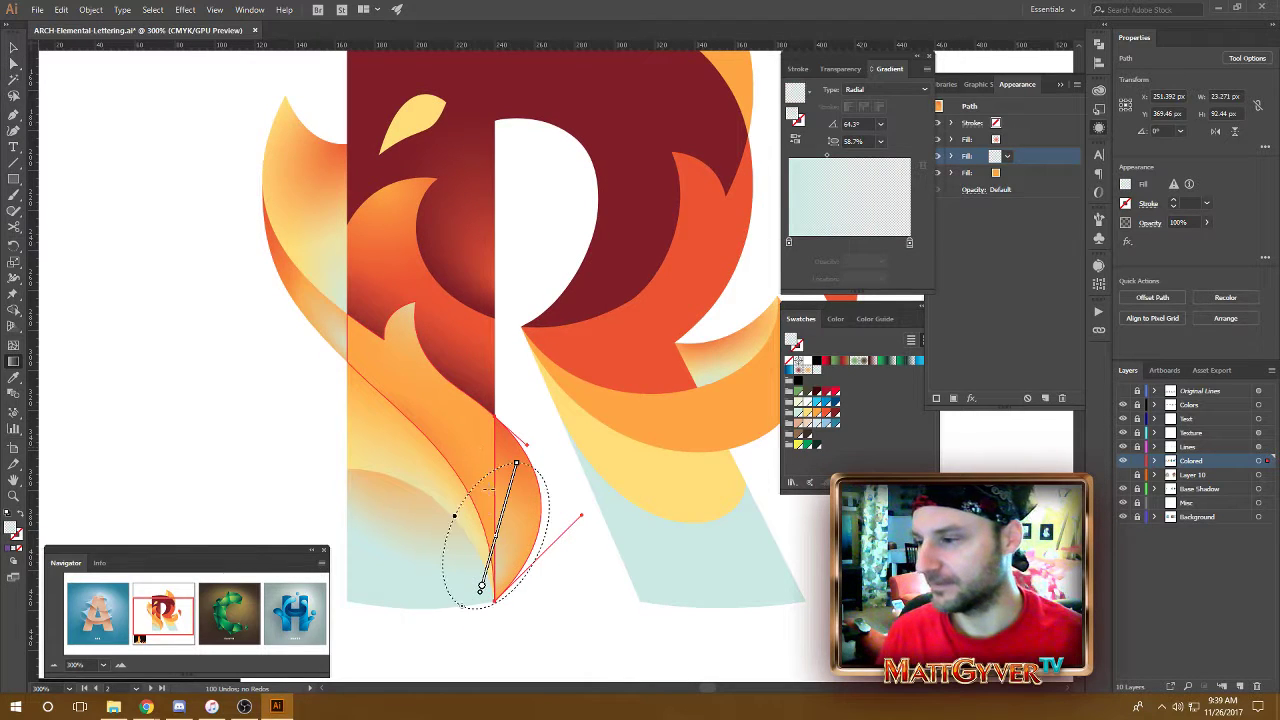
{"action": "mouse_move", "coordinate": [520, 478]}
{"action": "left_click_drag", "start_coordinate": [456, 518], "coordinate": [511, 493]}
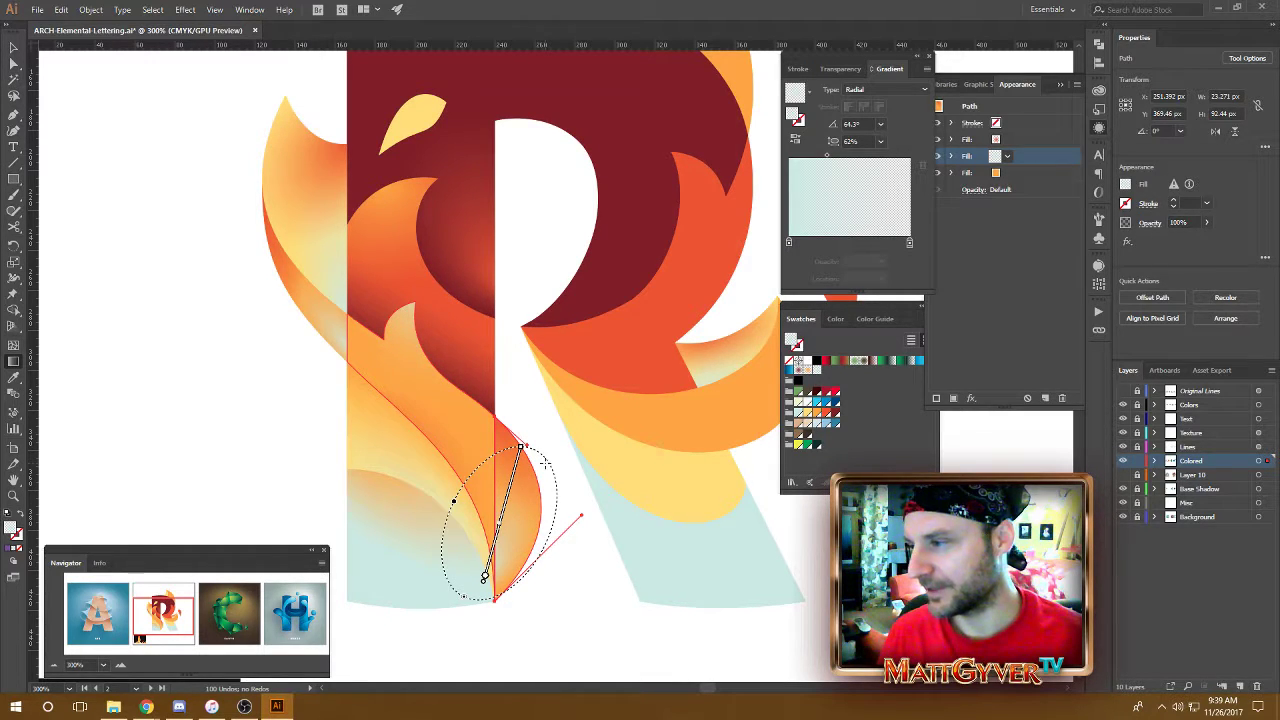
{"action": "left_click_drag", "start_coordinate": [547, 459], "coordinate": [542, 455]}
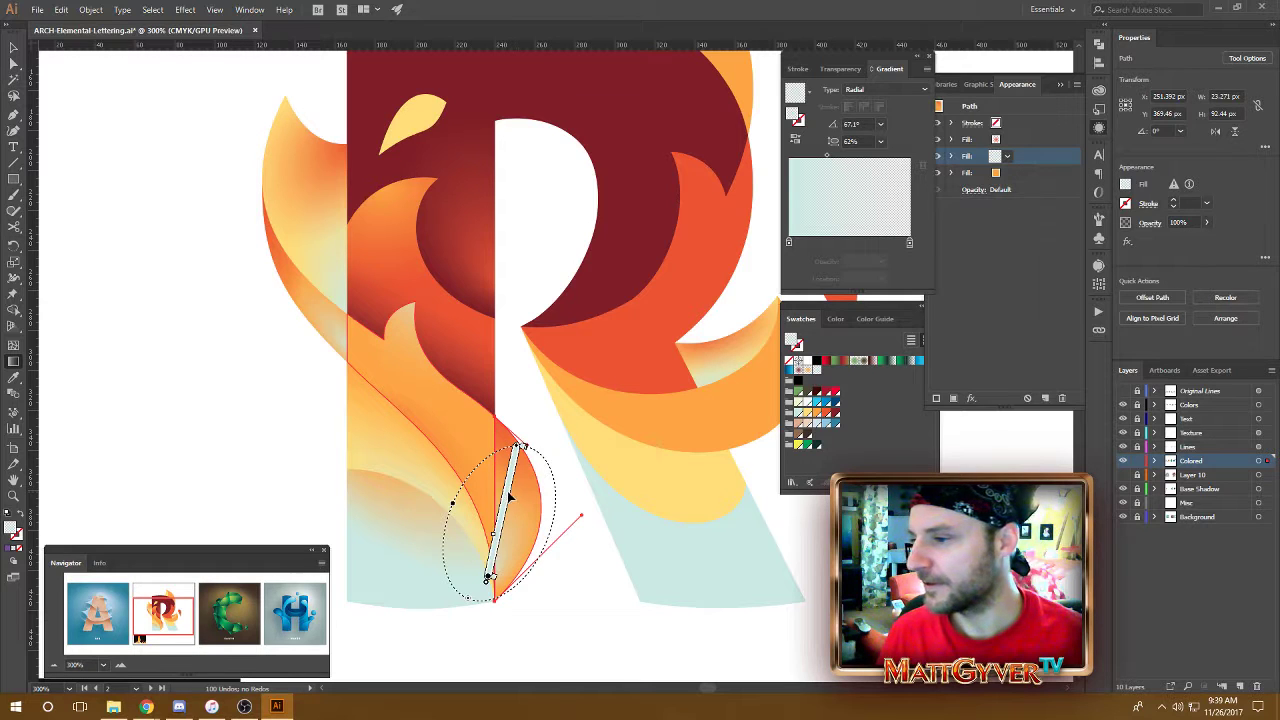
{"action": "left_click_drag", "start_coordinate": [506, 497], "coordinate": [501, 497]}
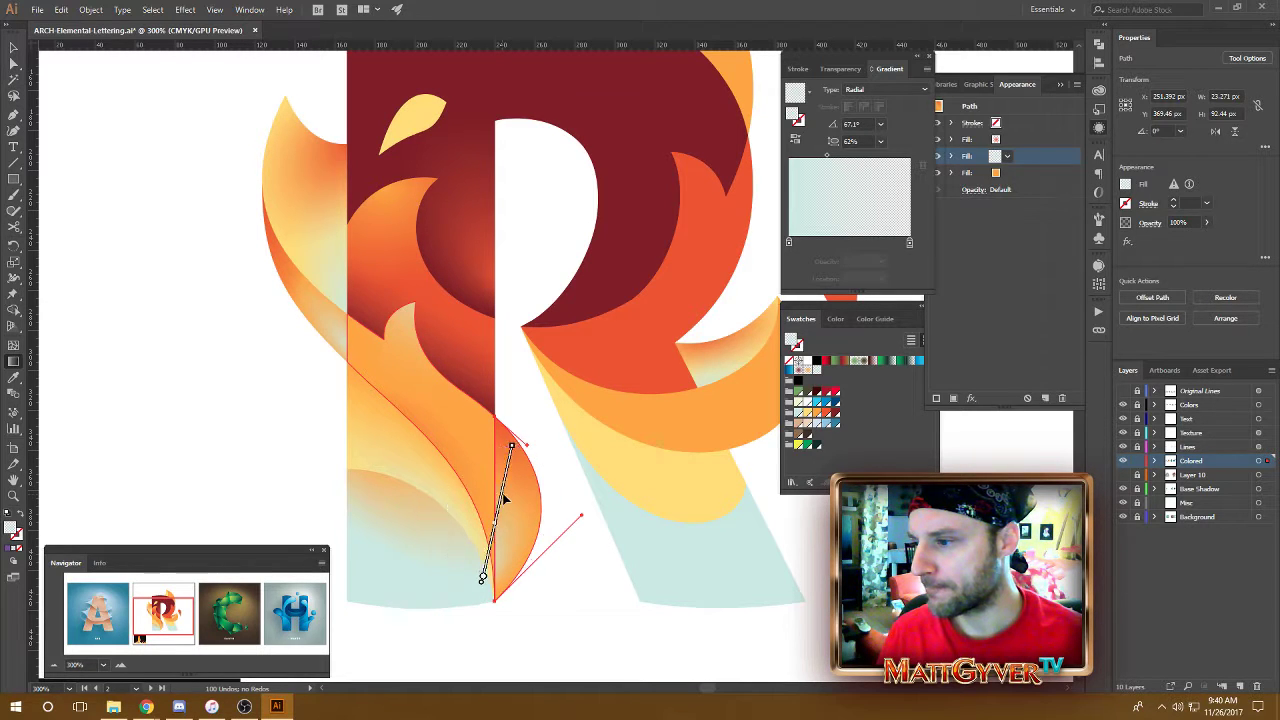
{"action": "key", "text": "a"}
{"action": "left_click", "coordinate": [262, 434]}
- Draw an ellipse about 59 px wide and 96 px tall in the blank area left of the letter R
{"action": "left_click_drag", "start_coordinate": [623, 574], "coordinate": [583, 483]}
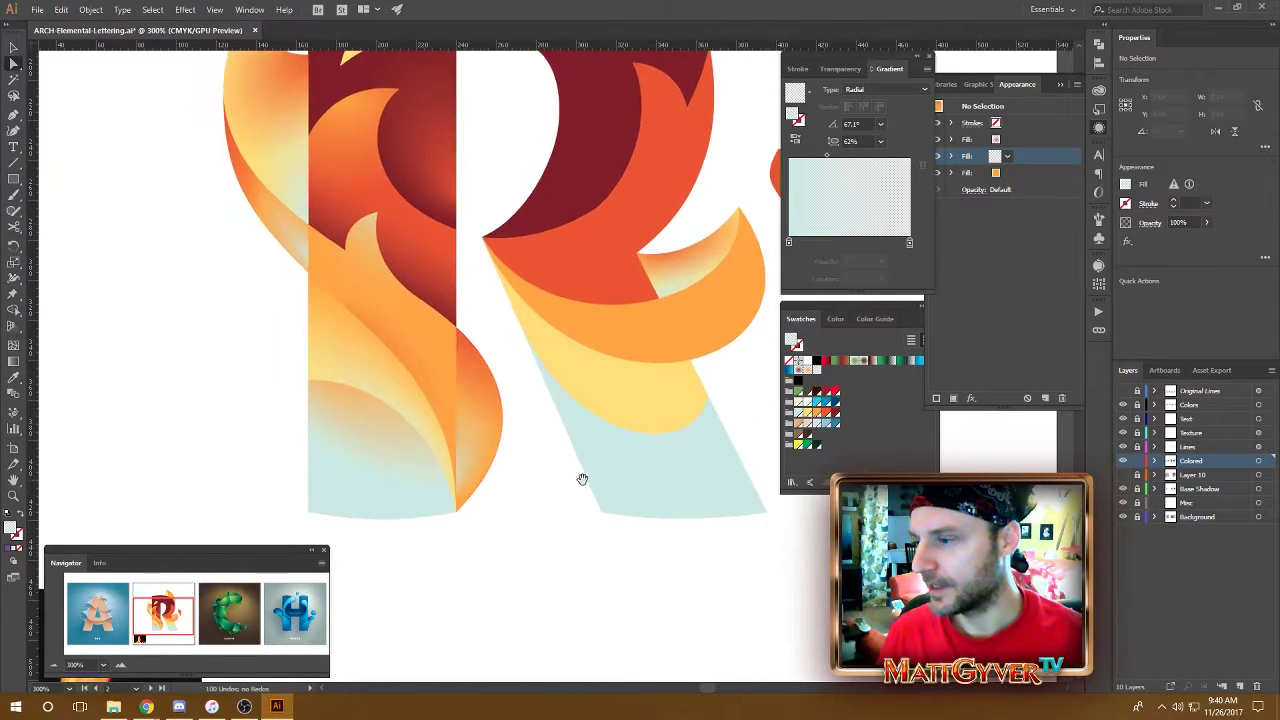
{"action": "key", "text": "ctrl+plus"}
{"action": "left_click_drag", "start_coordinate": [519, 548], "coordinate": [505, 457]}
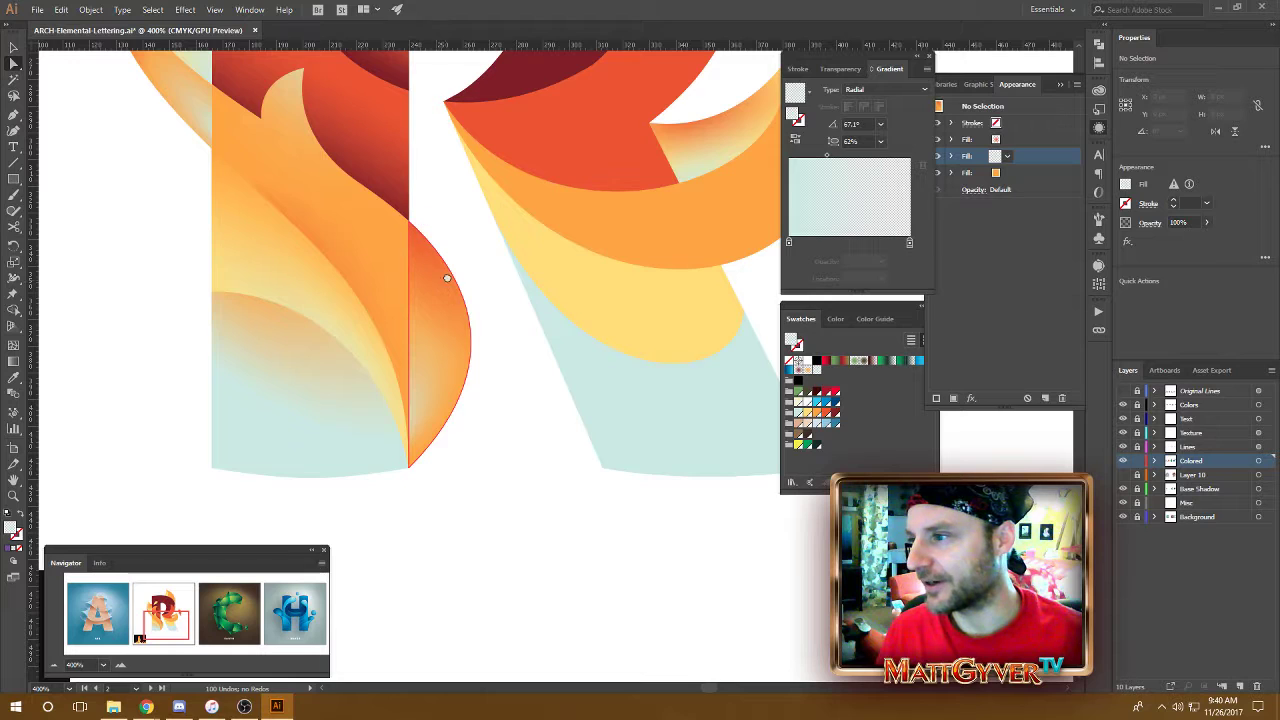
{"action": "left_click_drag", "start_coordinate": [415, 229], "coordinate": [431, 280]}
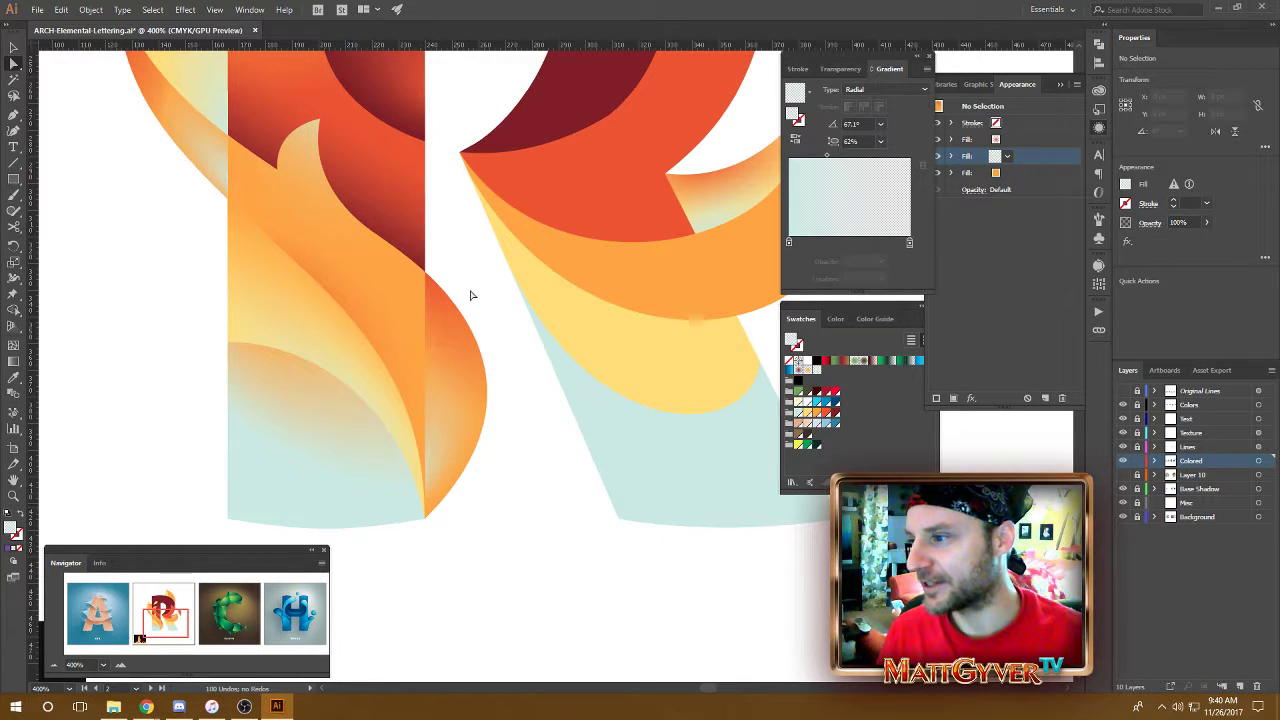
{"action": "key", "text": "ctrl+minus"}
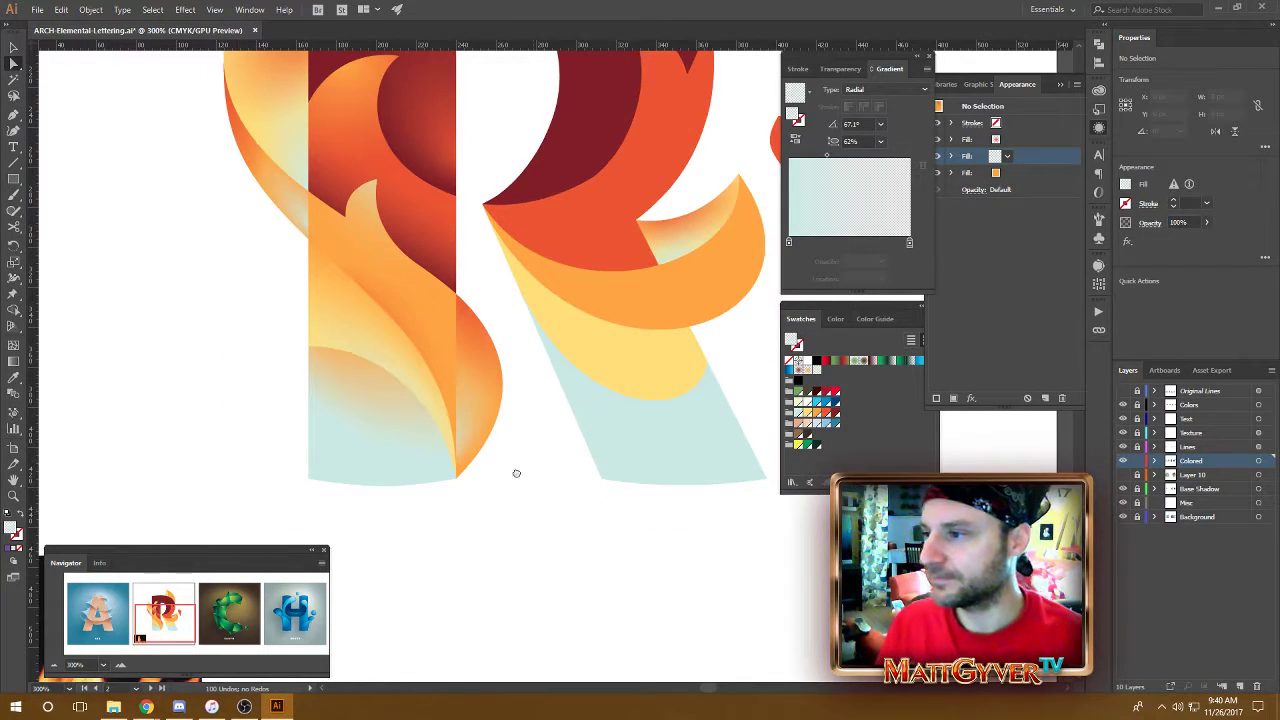
{"action": "left_click_drag", "start_coordinate": [514, 474], "coordinate": [567, 496]}
{"action": "left_click_drag", "start_coordinate": [14, 181], "coordinate": [57, 208]}
{"action": "left_click_drag", "start_coordinate": [150, 241], "coordinate": [268, 432]}
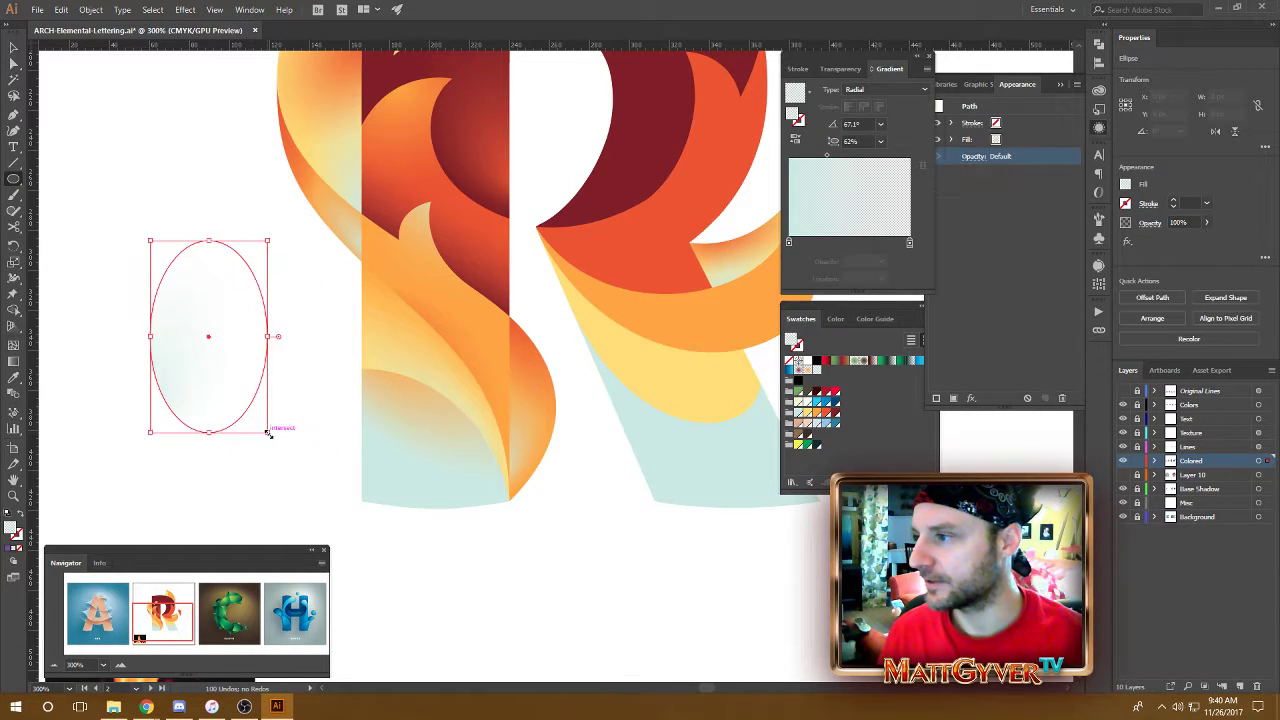
- Convert the ellipse's bottom anchor to a sharp corner and raise its top anchor to Y 262.259 px
{"action": "key", "text": "a"}
{"action": "left_click", "coordinate": [208, 432]}
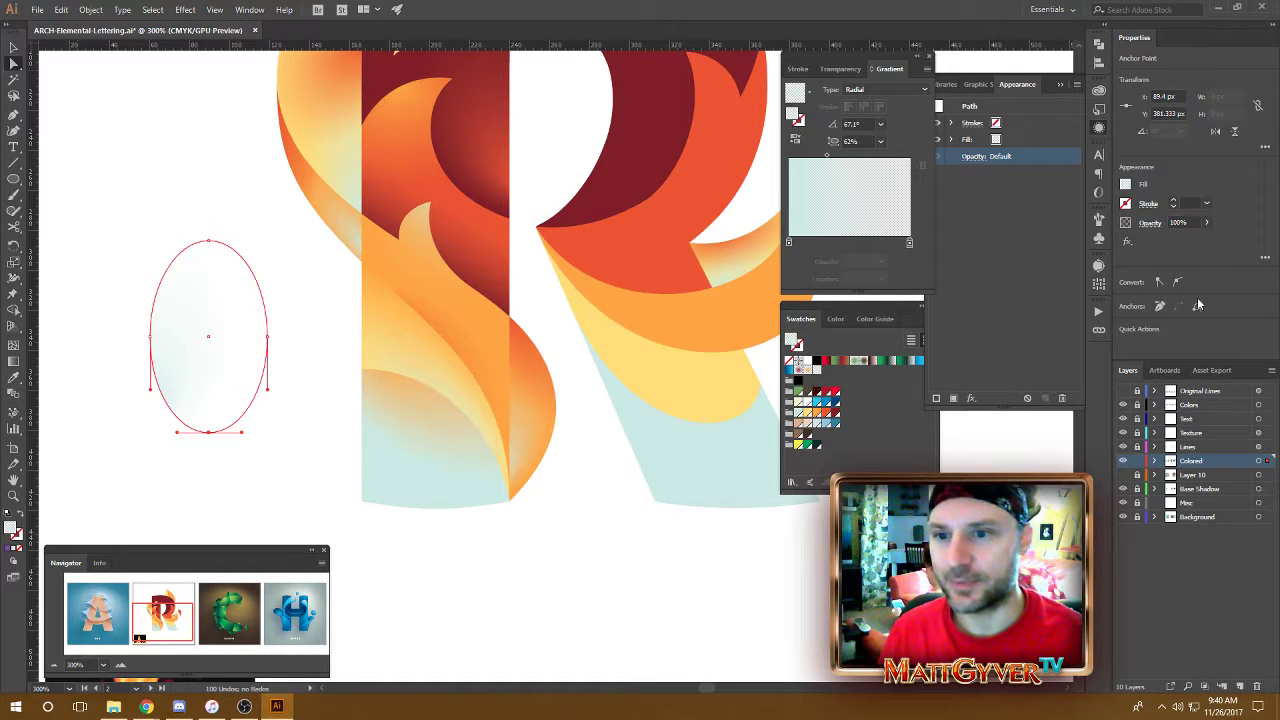
{"action": "left_click", "coordinate": [1159, 282]}
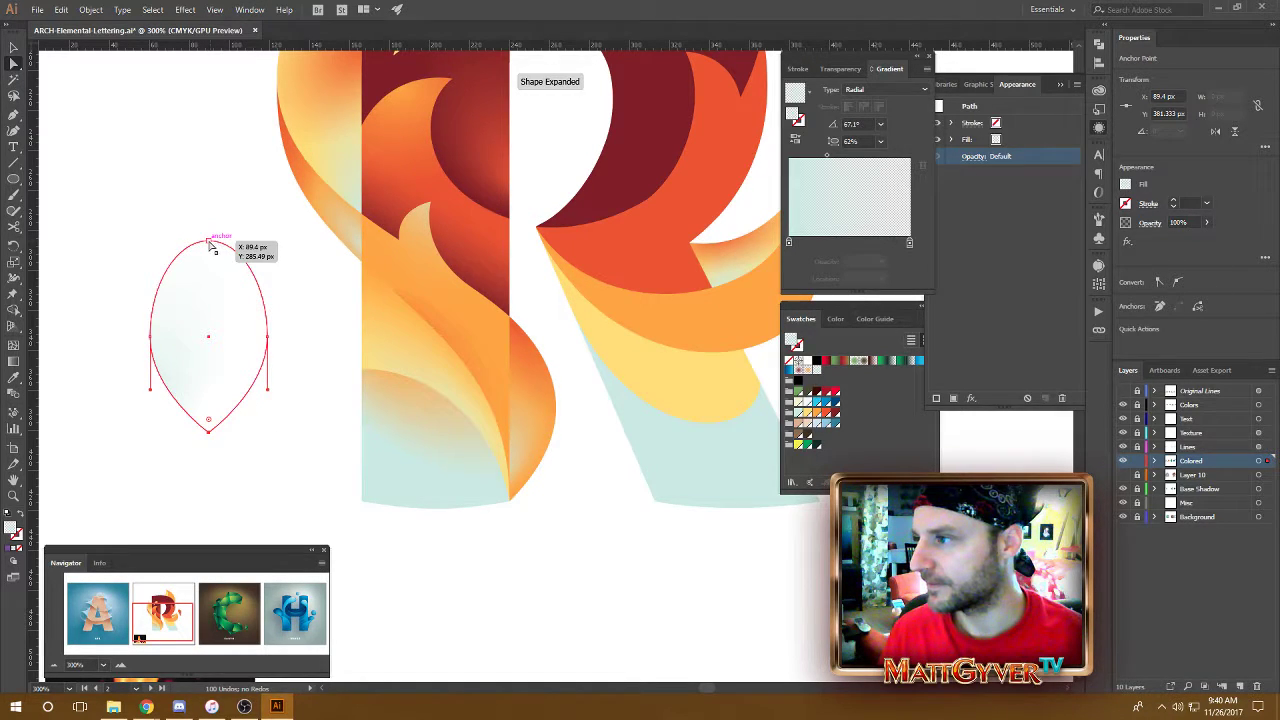
{"action": "left_click_drag", "start_coordinate": [210, 243], "coordinate": [208, 195]}
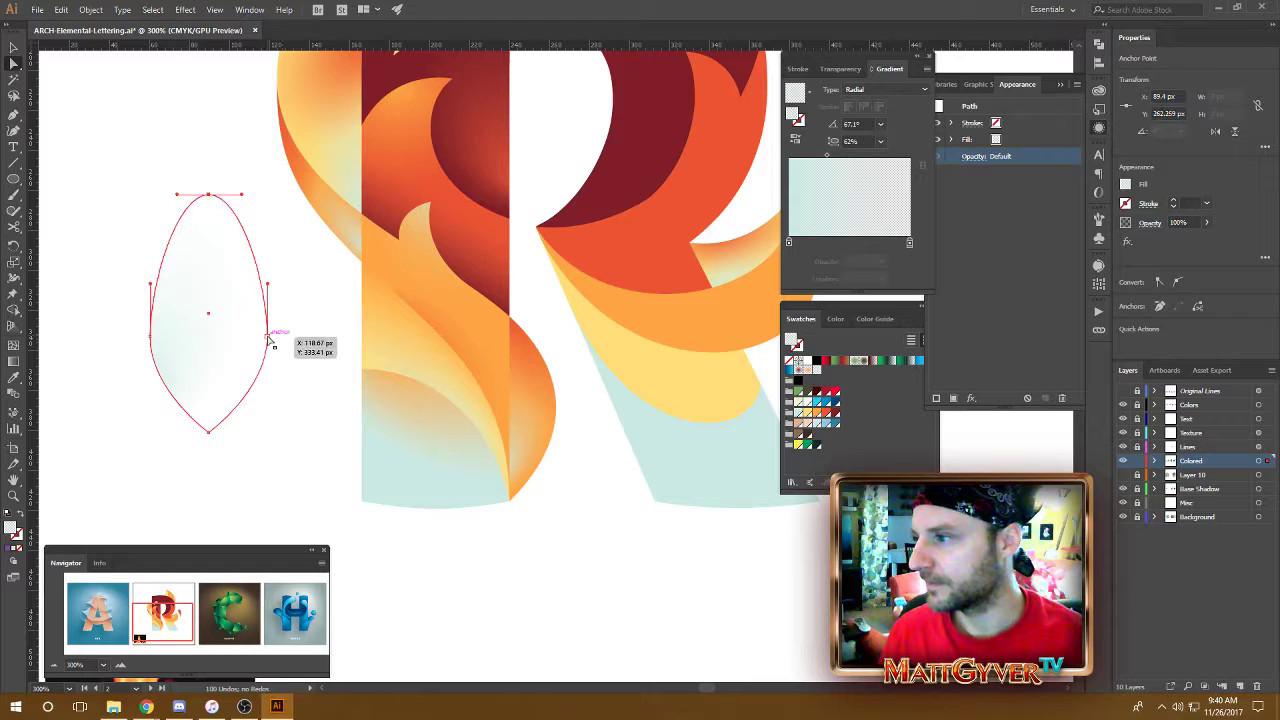
- Move the teardrop's two side anchors up and inward, placing them at about X 65 px and X 116 px, Y 320 px
{"action": "left_click", "coordinate": [267, 337]}
{"action": "left_click", "coordinate": [151, 334], "text": "shift"}
{"action": "left_click", "coordinate": [150, 336], "text": "shift"}
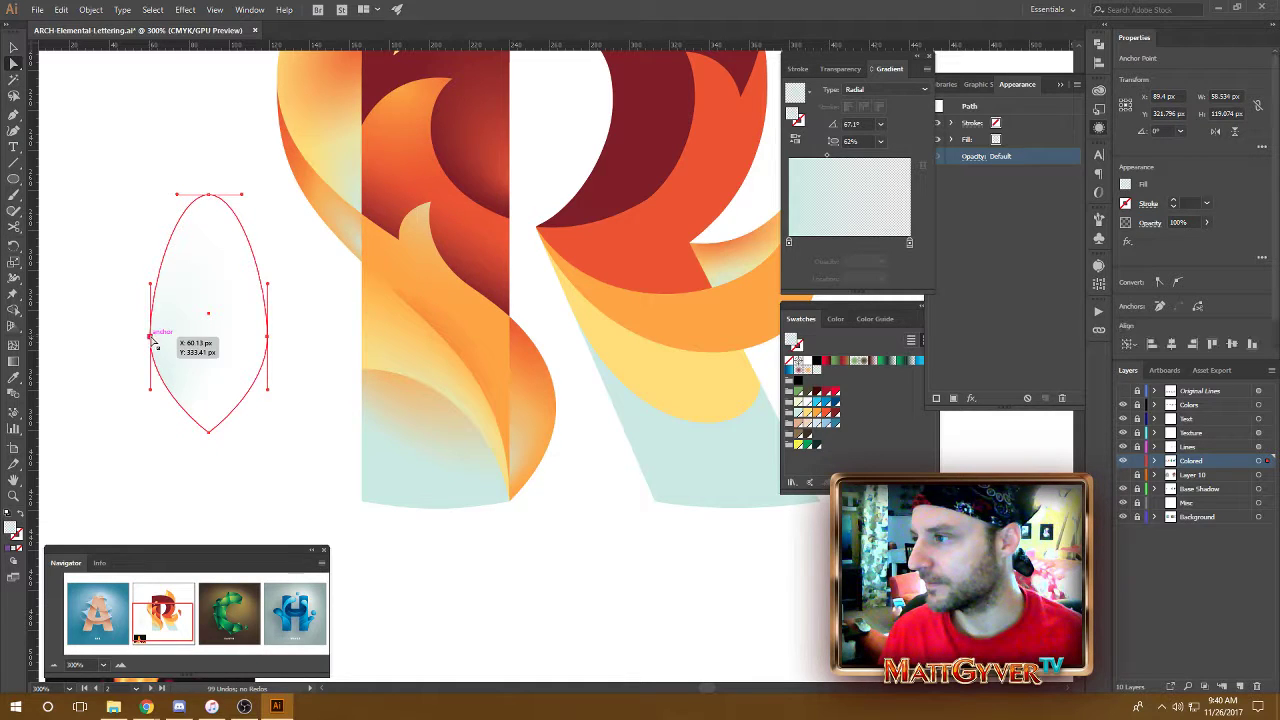
{"action": "left_click_drag", "start_coordinate": [152, 340], "coordinate": [161, 318]}
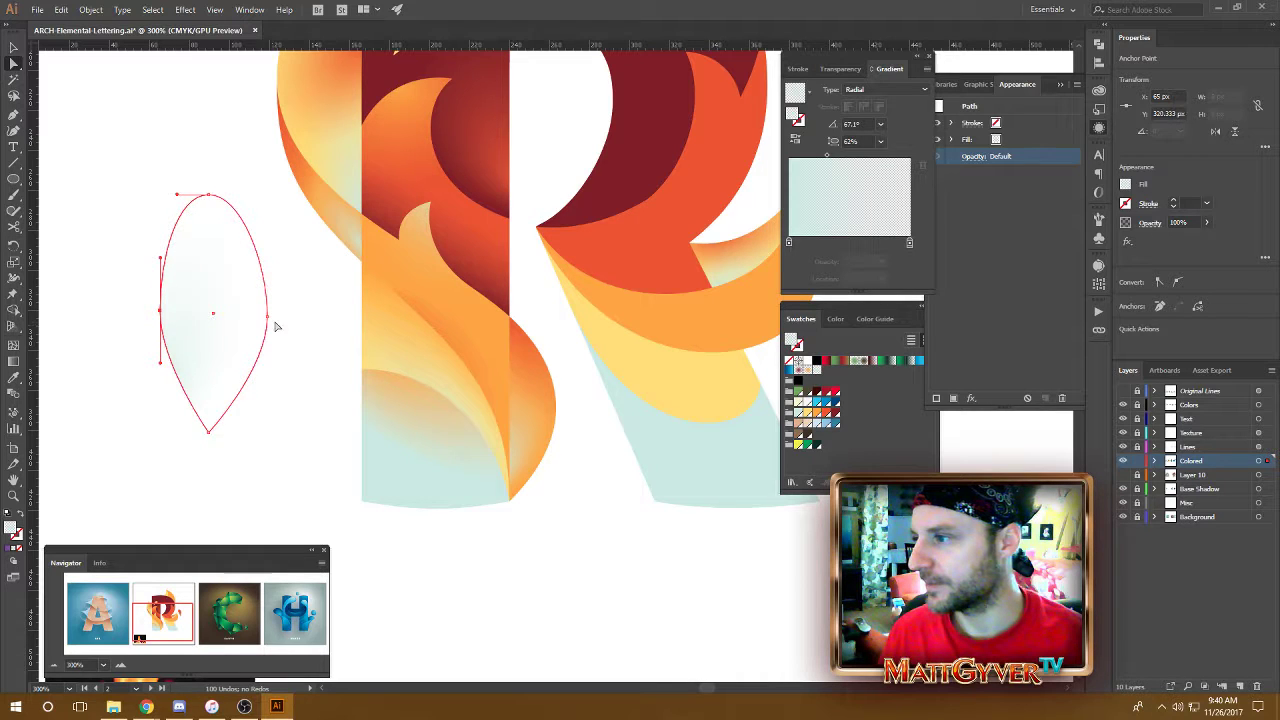
{"action": "left_click_drag", "start_coordinate": [268, 317], "coordinate": [264, 311]}
- Copy the stem-base flame's stacked gradient fills onto the teardrop and center its light teal radial gradient at 87.2° with a 61% aspect ratio
{"action": "key", "text": "i"}
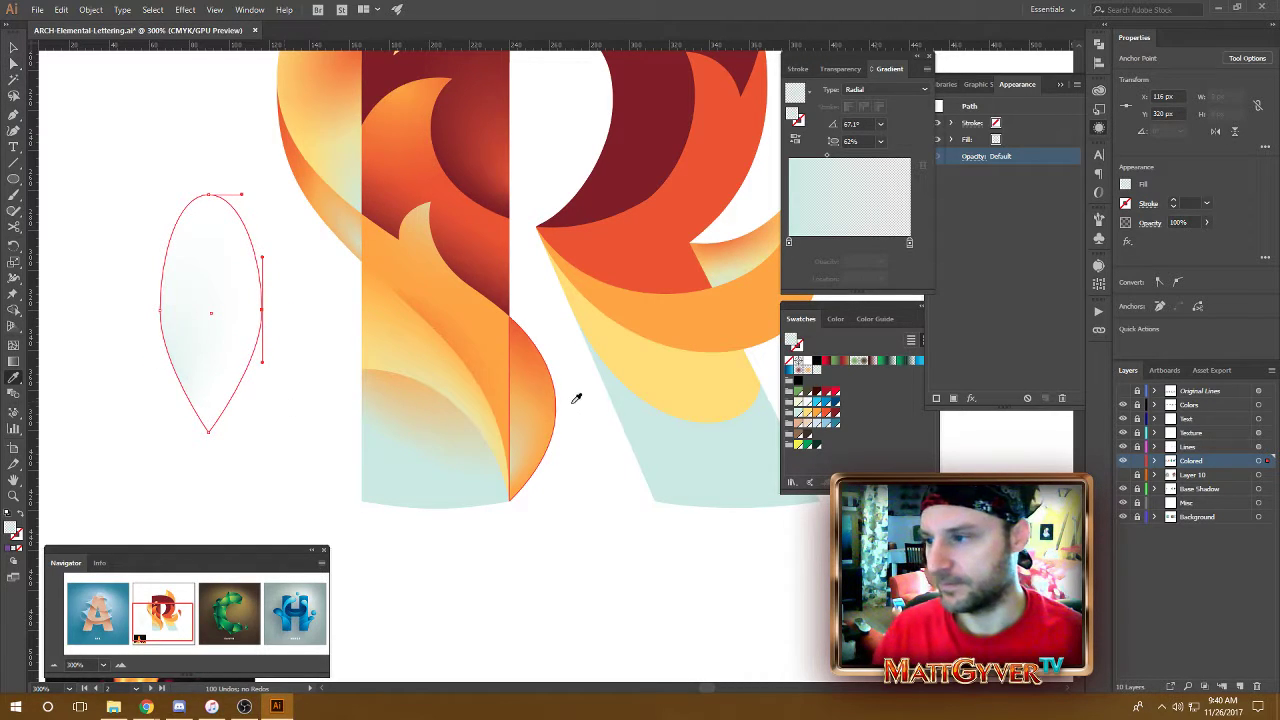
{"action": "left_click", "coordinate": [529, 375]}
{"action": "key", "text": "g"}
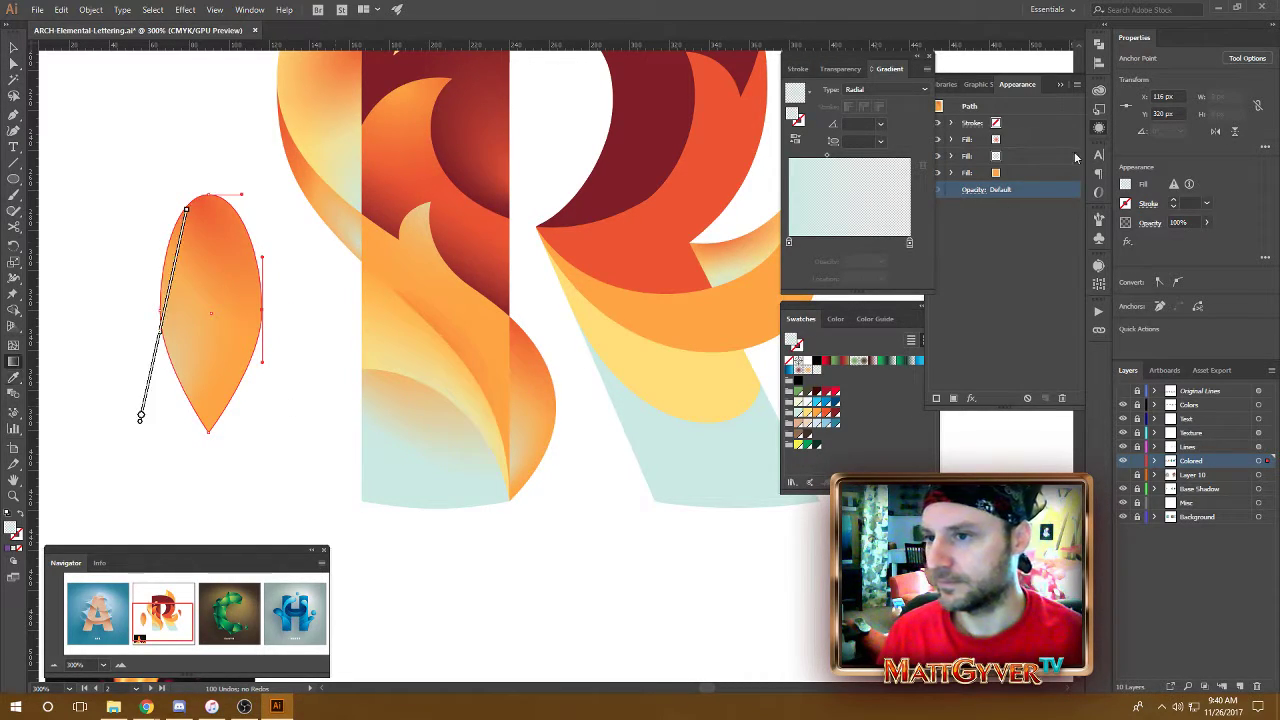
{"action": "left_click_drag", "start_coordinate": [153, 376], "coordinate": [216, 345]}
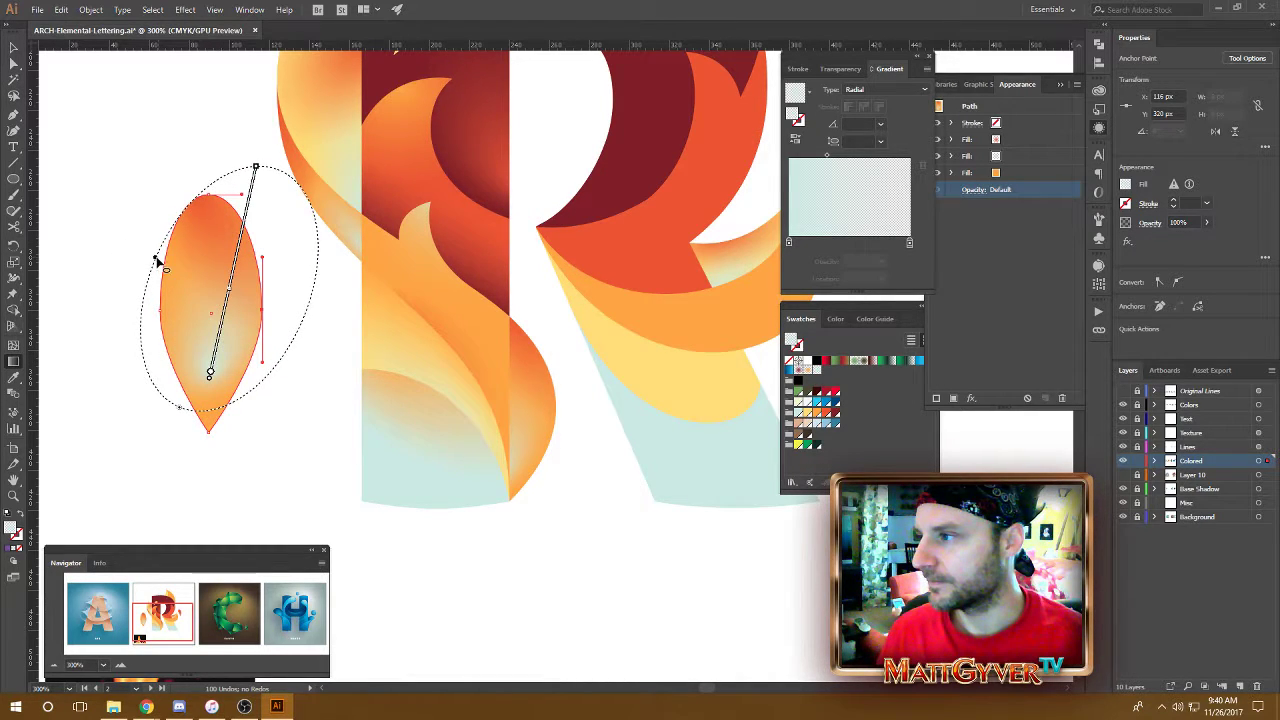
{"action": "mouse_move", "coordinate": [156, 260]}
{"action": "left_mouse_down"}
{"action": "mouse_move", "coordinate": [180, 268]}
{"action": "mouse_move", "coordinate": [277, 228]}
{"action": "left_mouse_up"}
{"action": "left_click_drag", "start_coordinate": [229, 302], "coordinate": [212, 314]}
{"action": "left_click", "coordinate": [1025, 156]}
- Redraw the teardrop's red radial gradient from its rounded top downward at -90.1° with an 82% aspect ratio, and deselect the shape
{"action": "left_click", "coordinate": [1003, 140]}
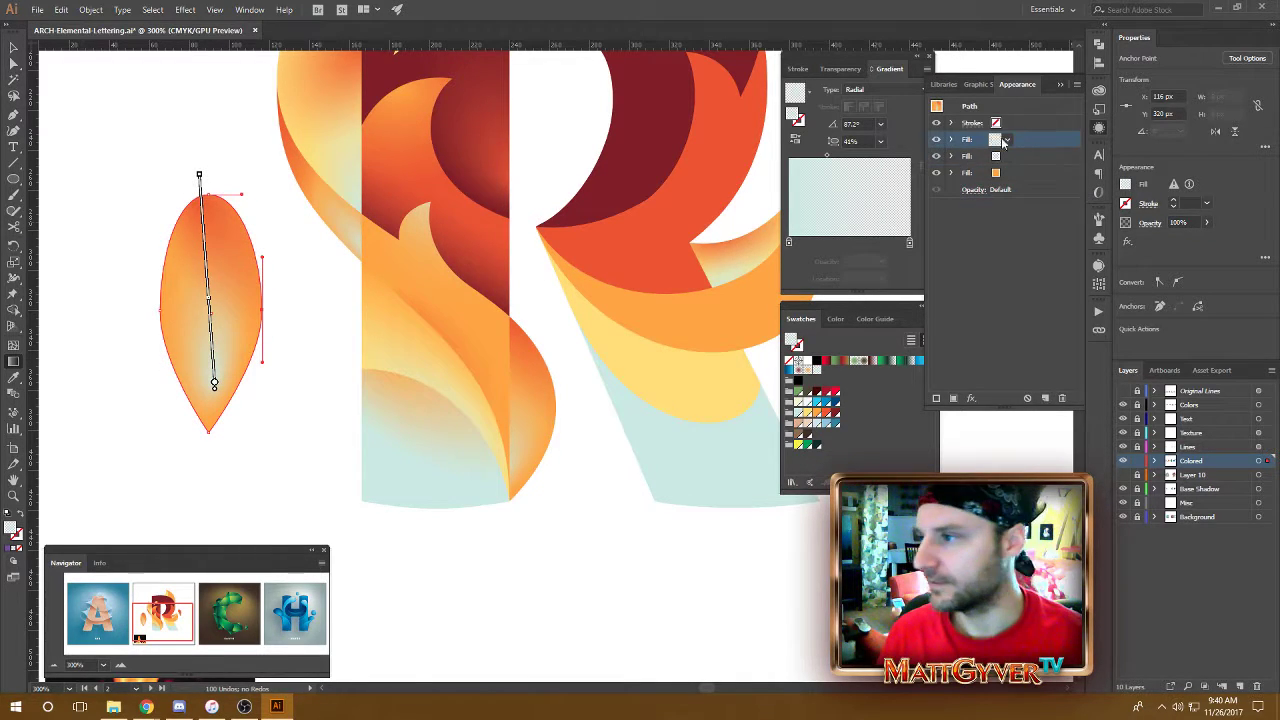
{"action": "left_click_drag", "start_coordinate": [227, 237], "coordinate": [338, 212]}
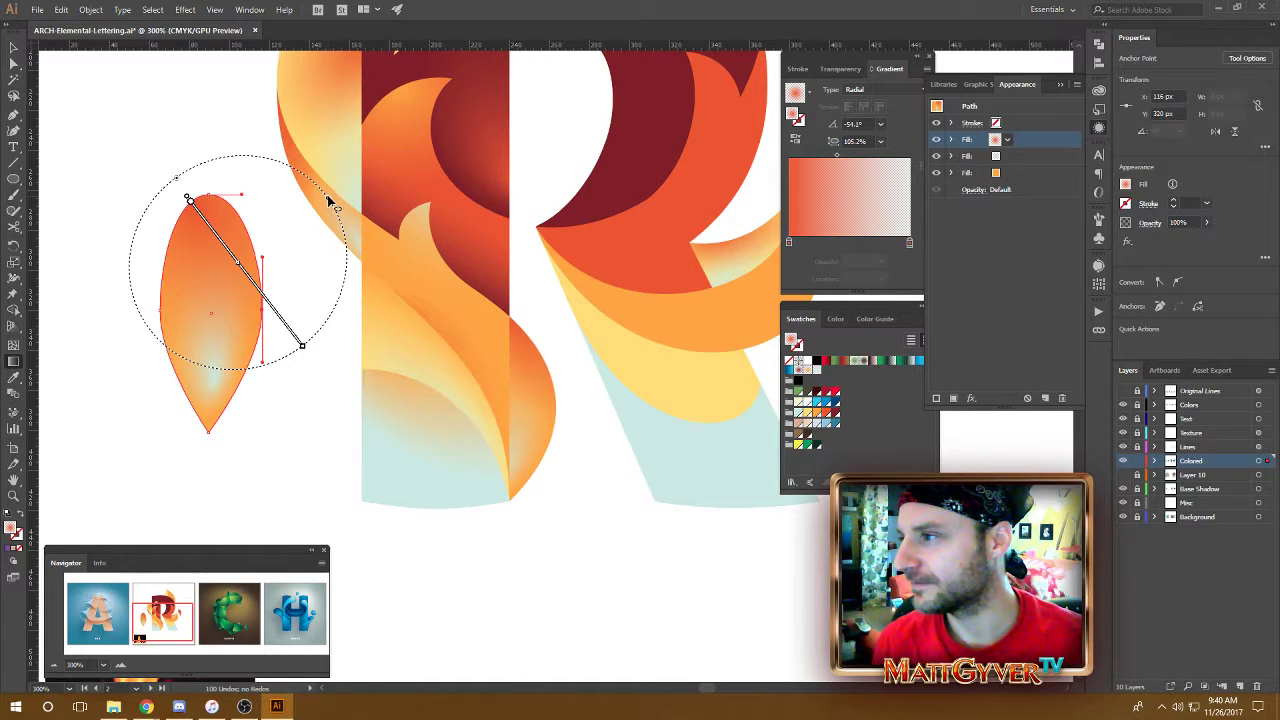
{"action": "left_click_drag", "start_coordinate": [328, 200], "coordinate": [308, 212]}
{"action": "mouse_move", "coordinate": [328, 295]}
{"action": "left_mouse_down"}
{"action": "mouse_move", "coordinate": [296, 343]}
{"action": "mouse_move", "coordinate": [213, 325]}
{"action": "left_mouse_up"}
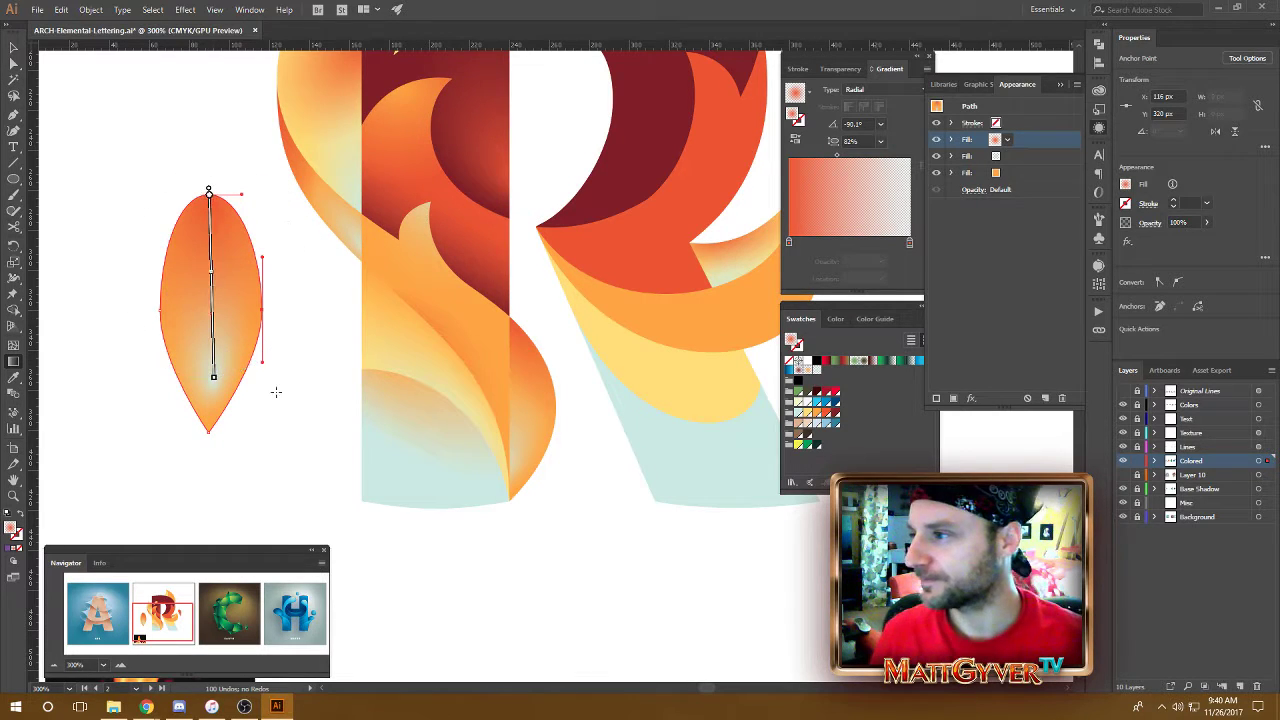
{"action": "key", "text": "a"}
{"action": "left_click", "coordinate": [281, 412]}
- Reselect the teardrop, change the opaque stop of its red radial gradient to the dark red swatch, and reverse the gradient
{"action": "scroll", "coordinate": [276, 369], "scroll_direction": "up", "scroll_amount": 1}
{"action": "left_click", "coordinate": [213, 288]}
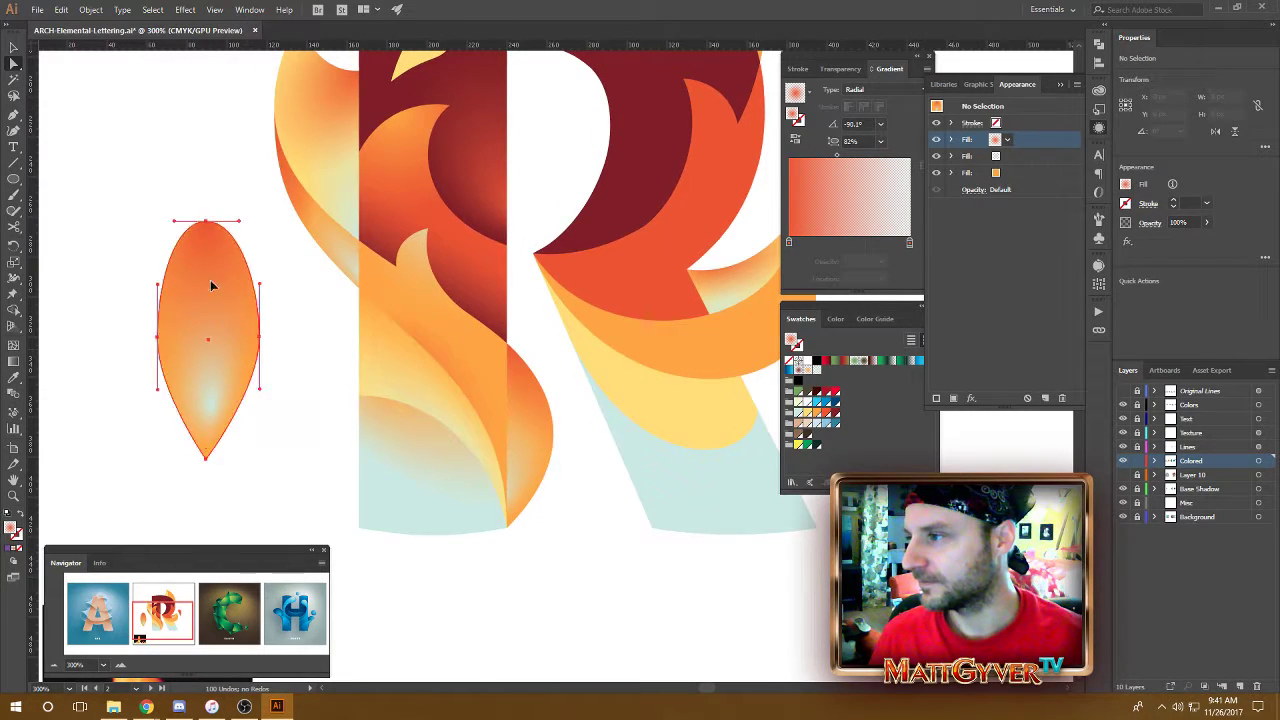
{"action": "left_click_drag", "start_coordinate": [835, 412], "coordinate": [789, 242]}
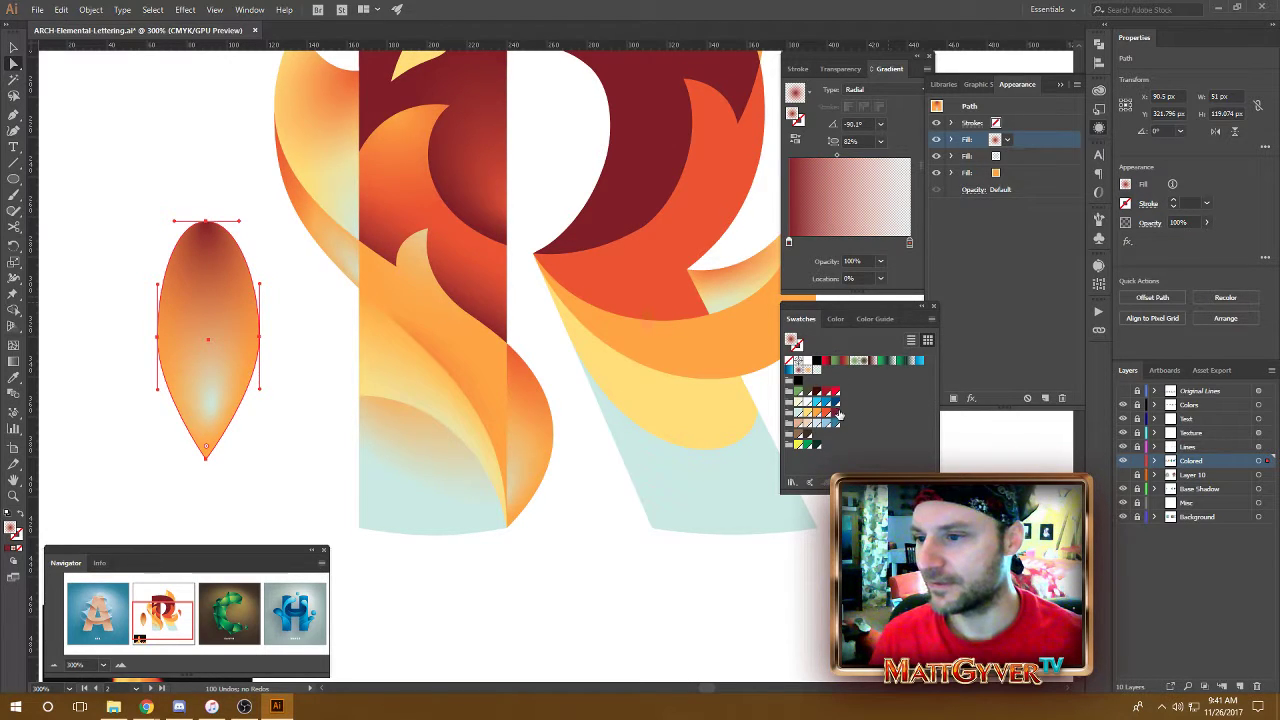
{"action": "left_click", "coordinate": [910, 244]}
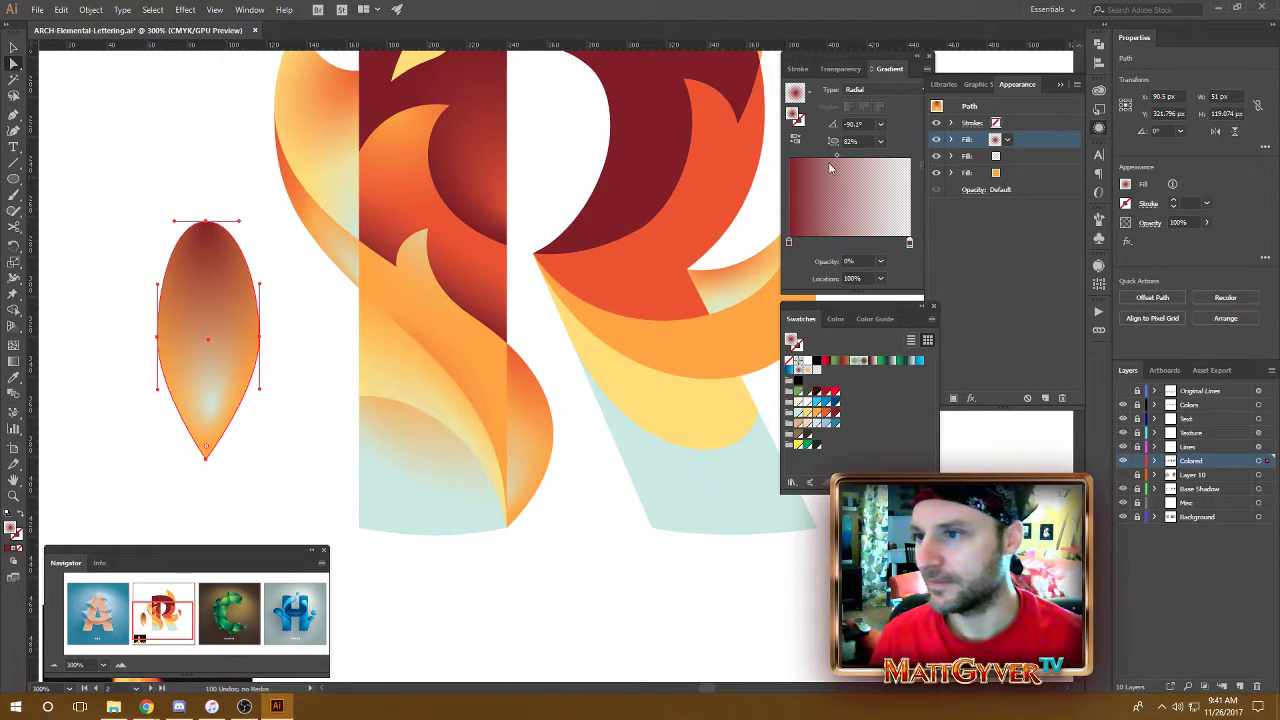
{"action": "left_click", "coordinate": [796, 139]}
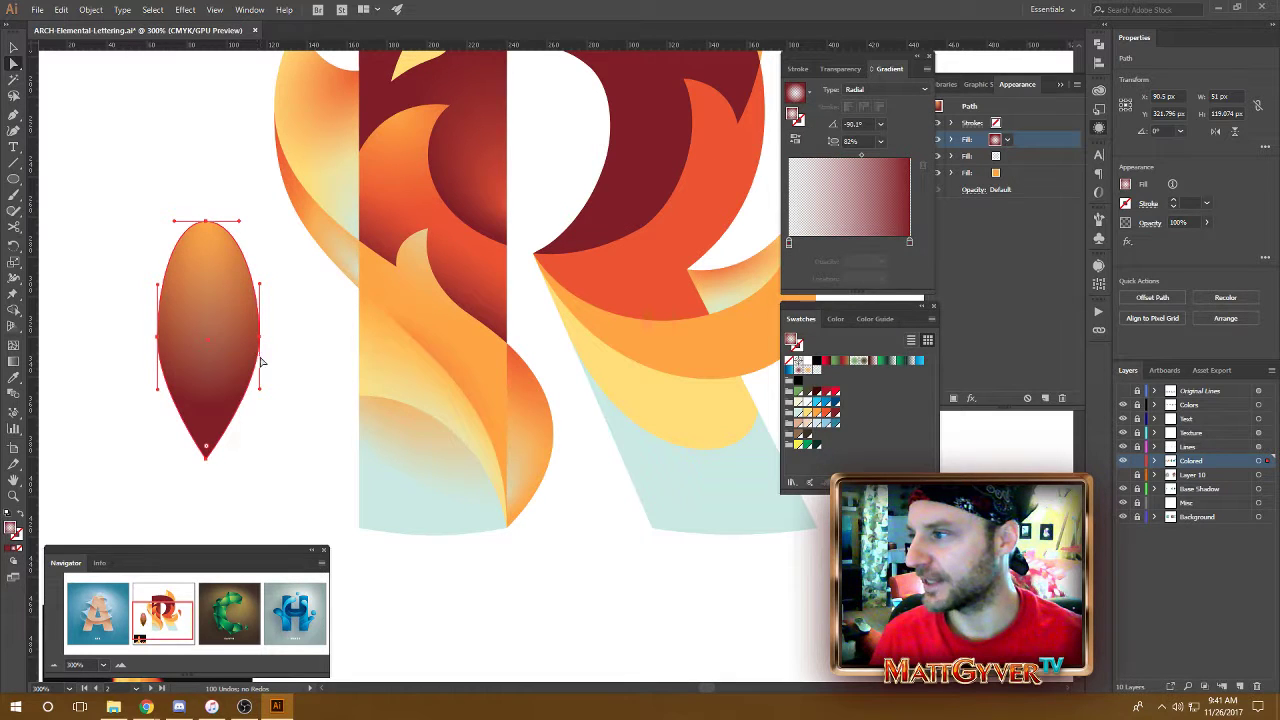
- Enlarge the teardrop's reversed dark red radial gradient to a 126.5% aspect ratio and shift its midpoint toward the dark red end
{"action": "key", "text": "g"}
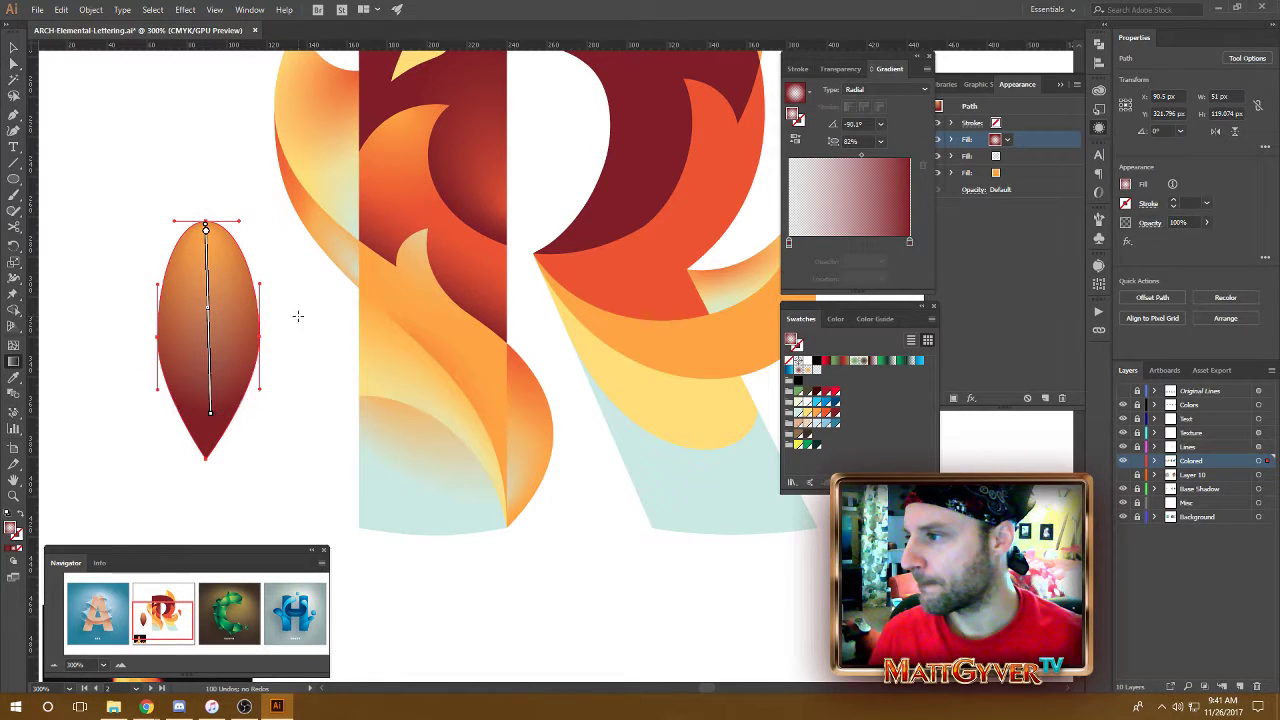
{"action": "left_click_drag", "start_coordinate": [294, 309], "coordinate": [340, 309]}
{"action": "mouse_move", "coordinate": [208, 204]}
{"action": "left_mouse_down"}
{"action": "mouse_move", "coordinate": [212, 101]}
{"action": "mouse_move", "coordinate": [208, 307]}
{"action": "left_mouse_up"}
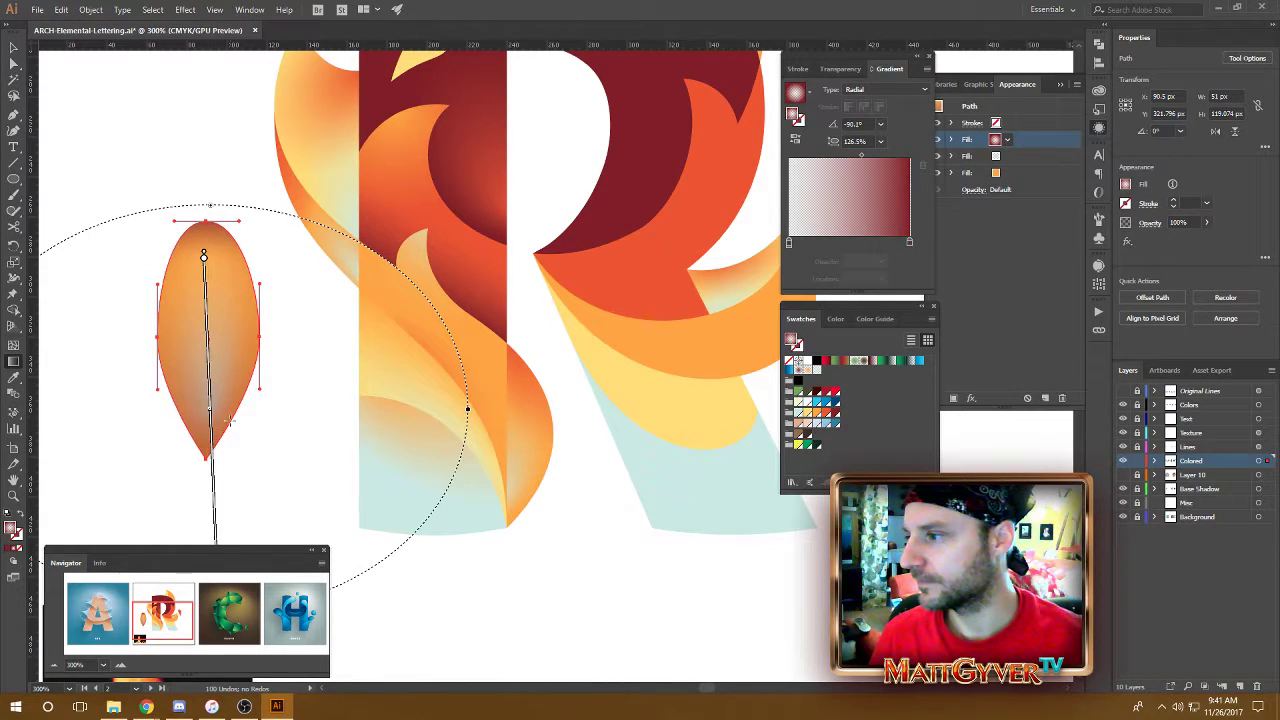
{"action": "scroll", "coordinate": [229, 421], "scroll_direction": "down", "scroll_amount": 3}
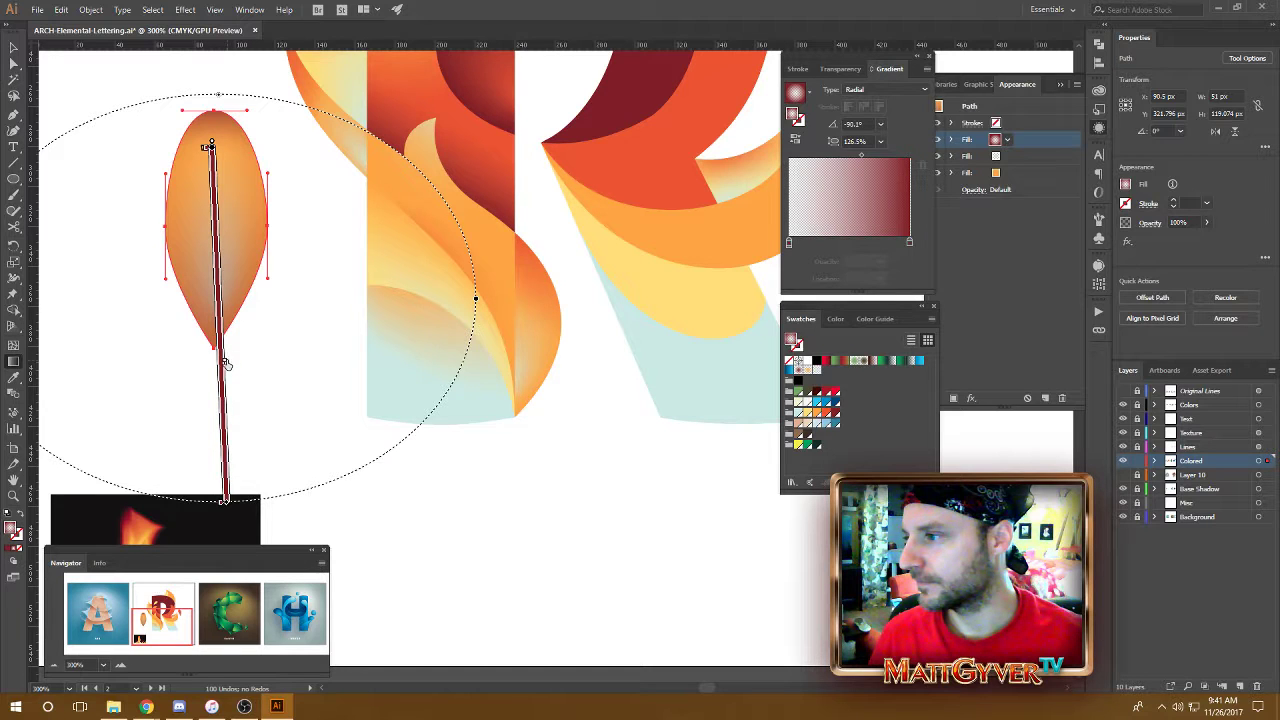
{"action": "left_click_drag", "start_coordinate": [226, 300], "coordinate": [225, 273]}
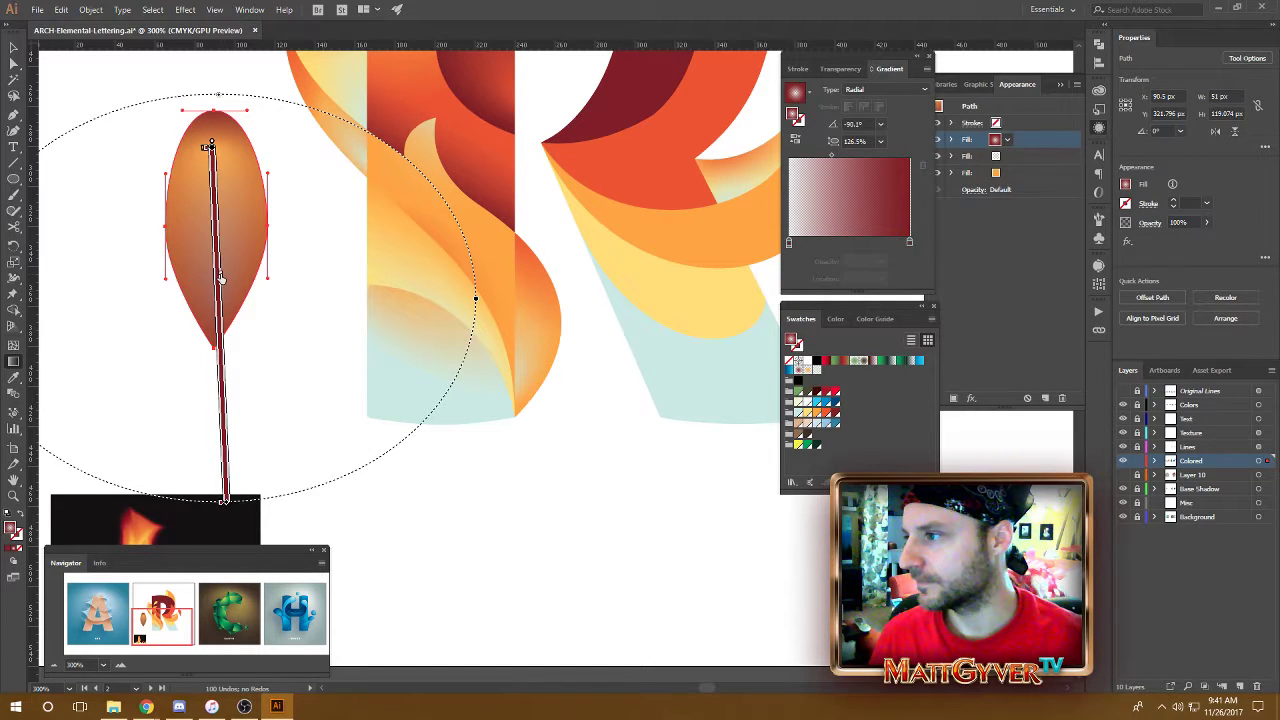
{"action": "left_click_drag", "start_coordinate": [228, 440], "coordinate": [229, 446]}
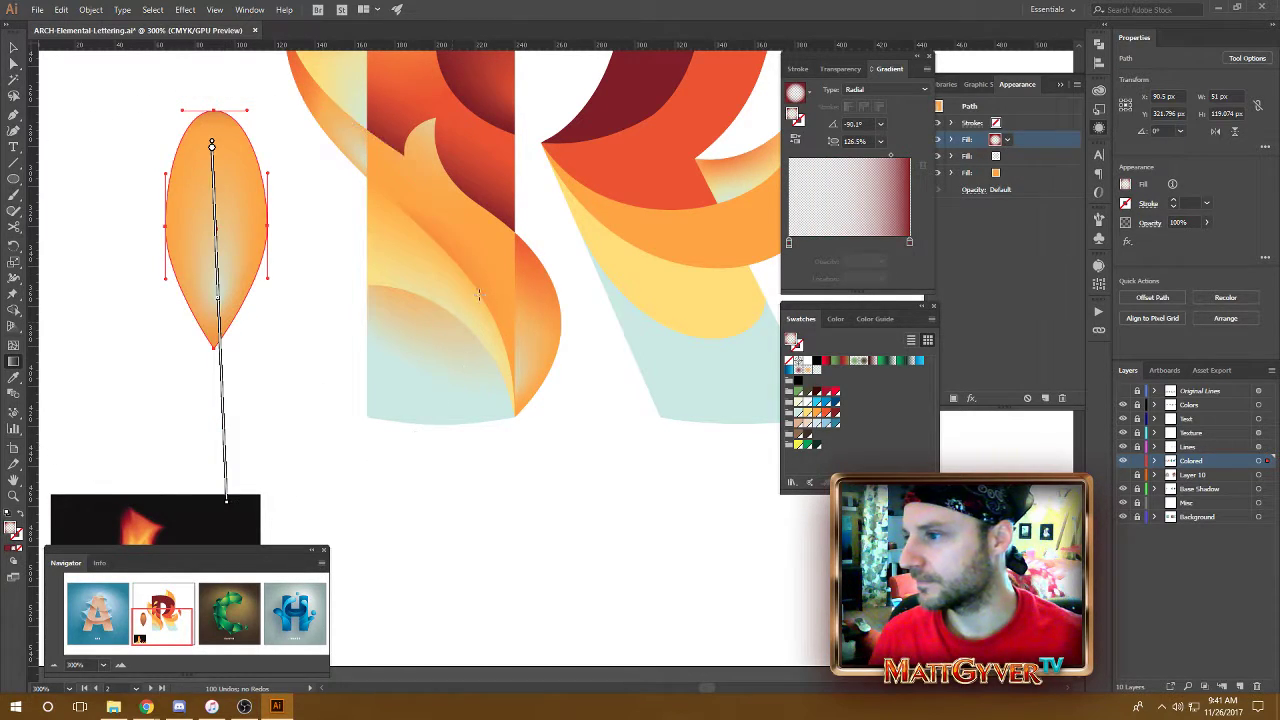
- Shrink the dark red radial gradient around the teardrop's outline, narrow it to a 43% aspect ratio, and deselect the shape
{"action": "left_click_drag", "start_coordinate": [476, 298], "coordinate": [334, 297]}
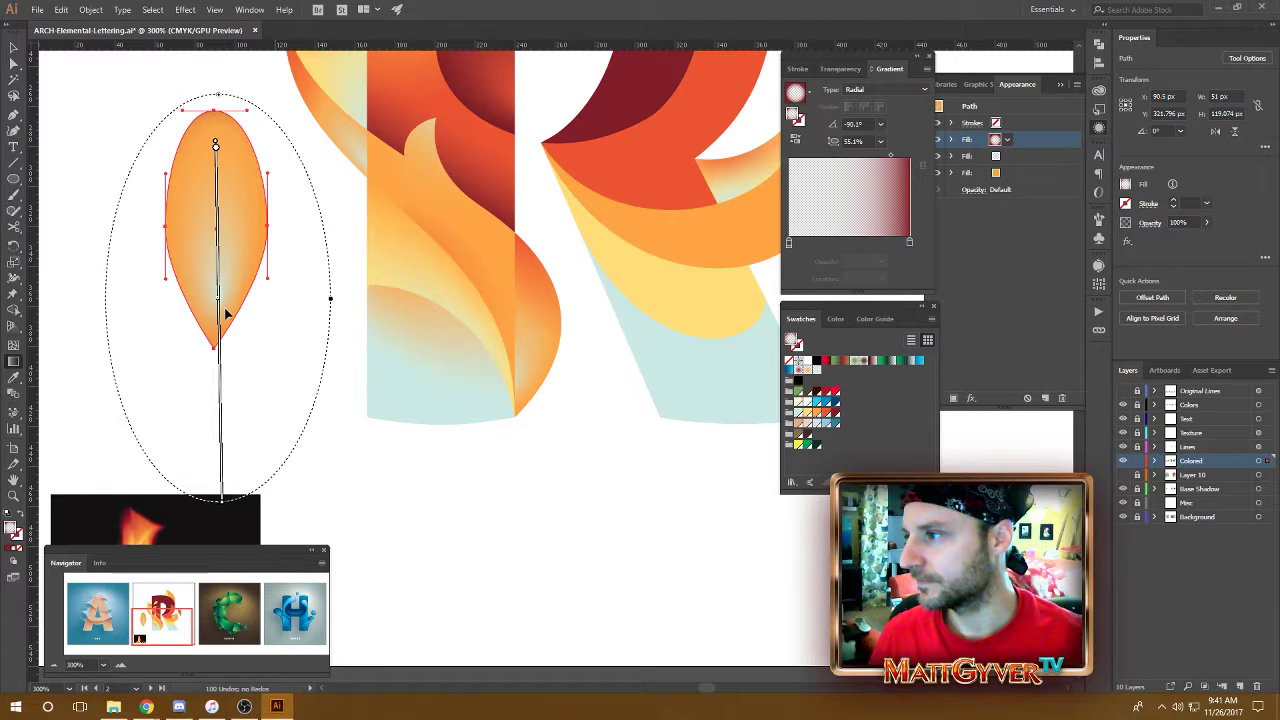
{"action": "mouse_move", "coordinate": [229, 314]}
{"action": "left_mouse_down"}
{"action": "mouse_move", "coordinate": [224, 338]}
{"action": "mouse_move", "coordinate": [220, 326]}
{"action": "left_mouse_up"}
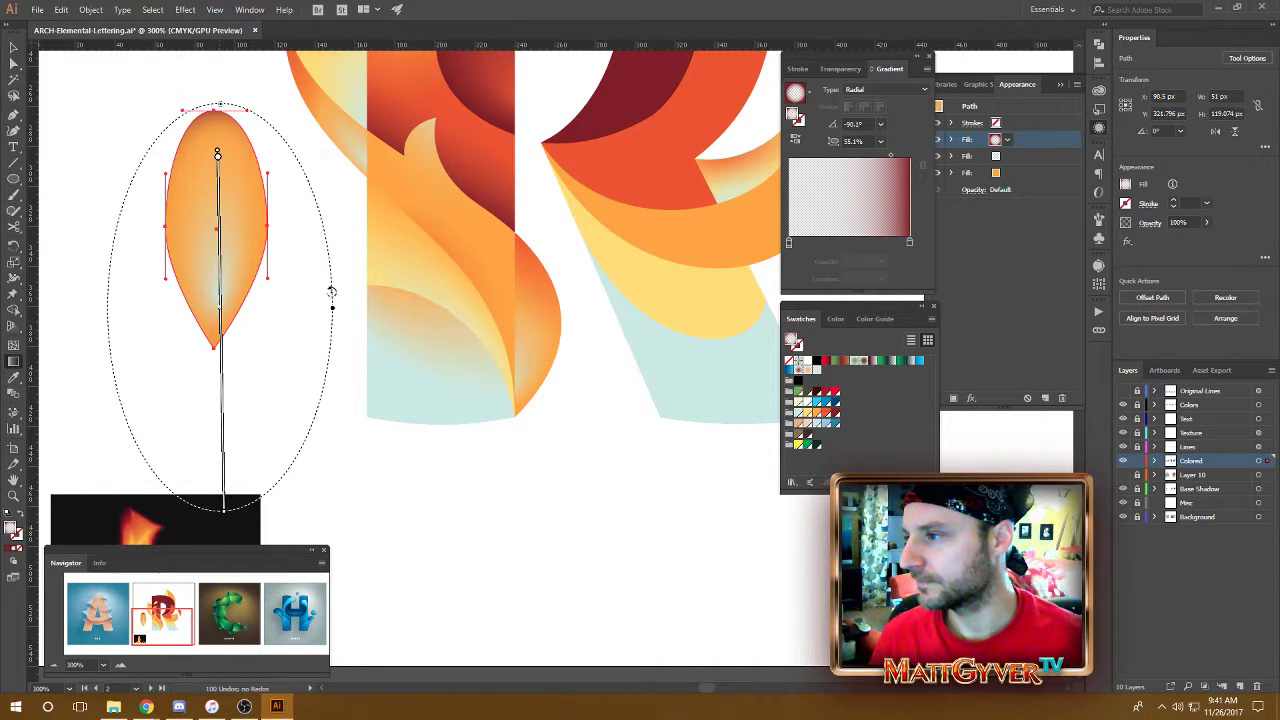
{"action": "left_click_drag", "start_coordinate": [332, 308], "coordinate": [322, 312]}
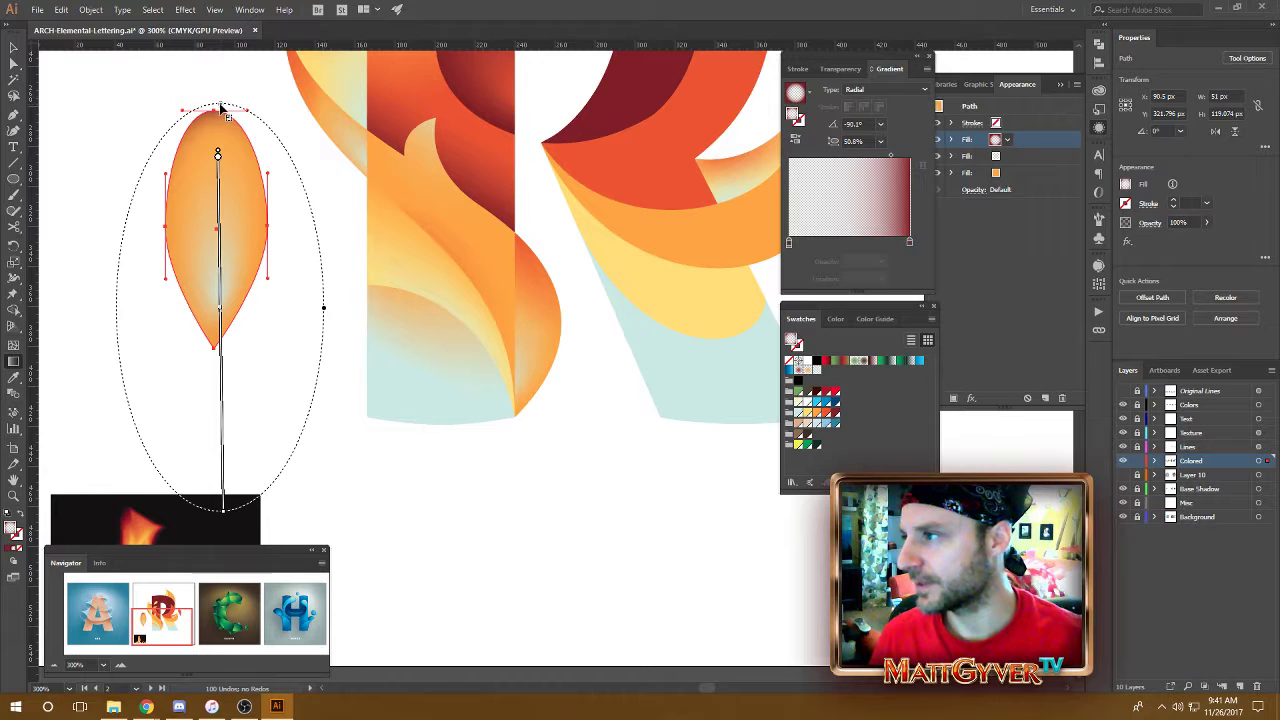
{"action": "left_click_drag", "start_coordinate": [221, 106], "coordinate": [214, 183]}
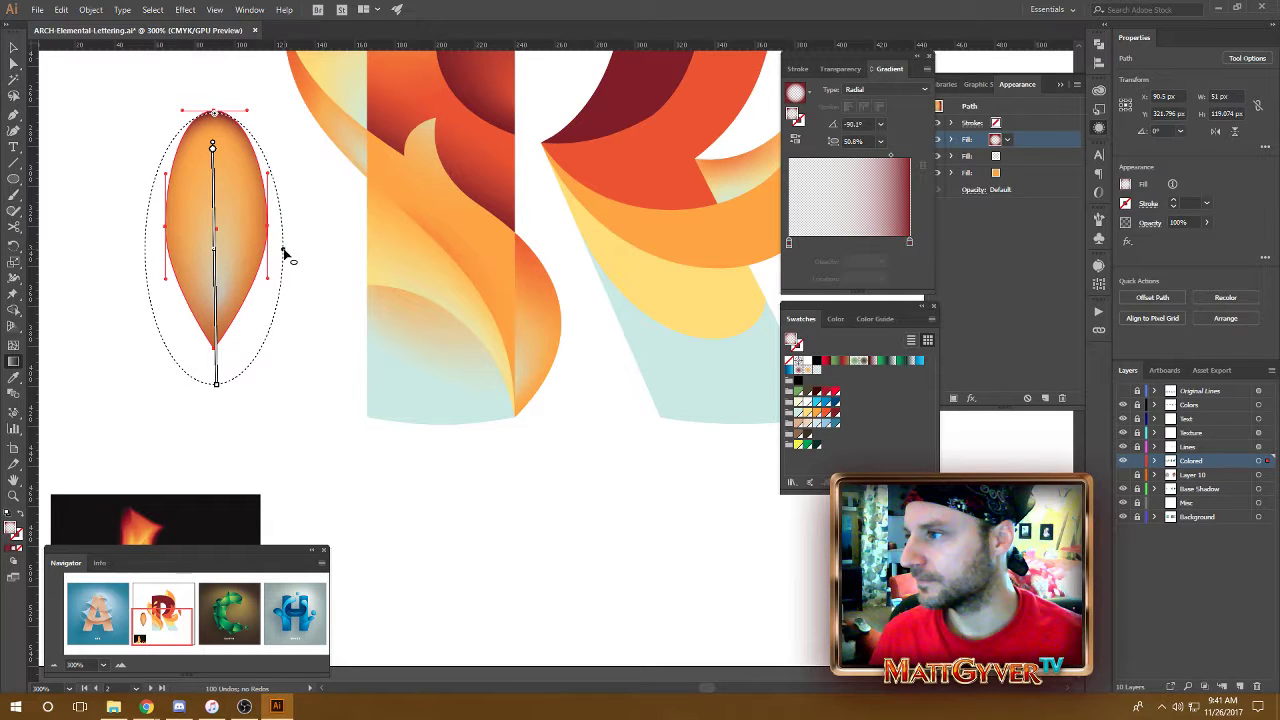
{"action": "left_click_drag", "start_coordinate": [283, 249], "coordinate": [272, 249]}
{"action": "key", "text": "a"}
{"action": "left_click", "coordinate": [330, 356]}
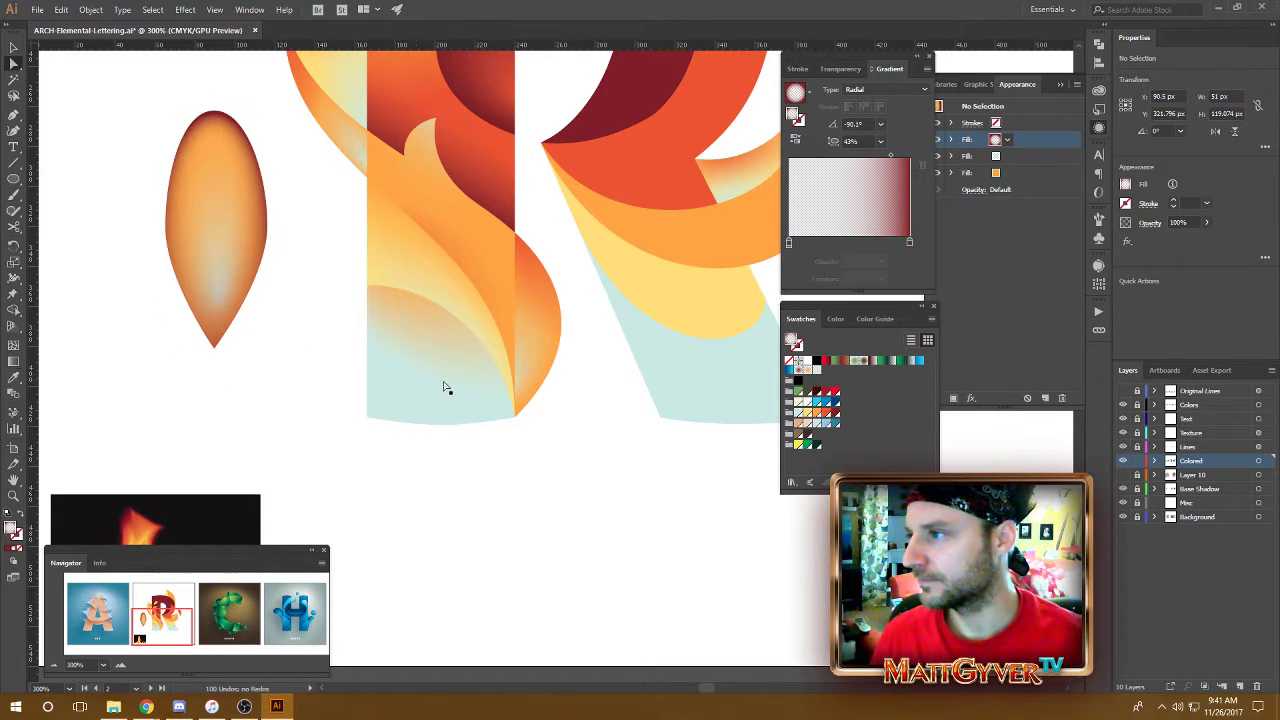
- Delete the demonstration teardrop beside the letter R
{"action": "scroll", "coordinate": [486, 300], "scroll_direction": "up", "scroll_amount": 2}
{"action": "left_click", "coordinate": [196, 262]}
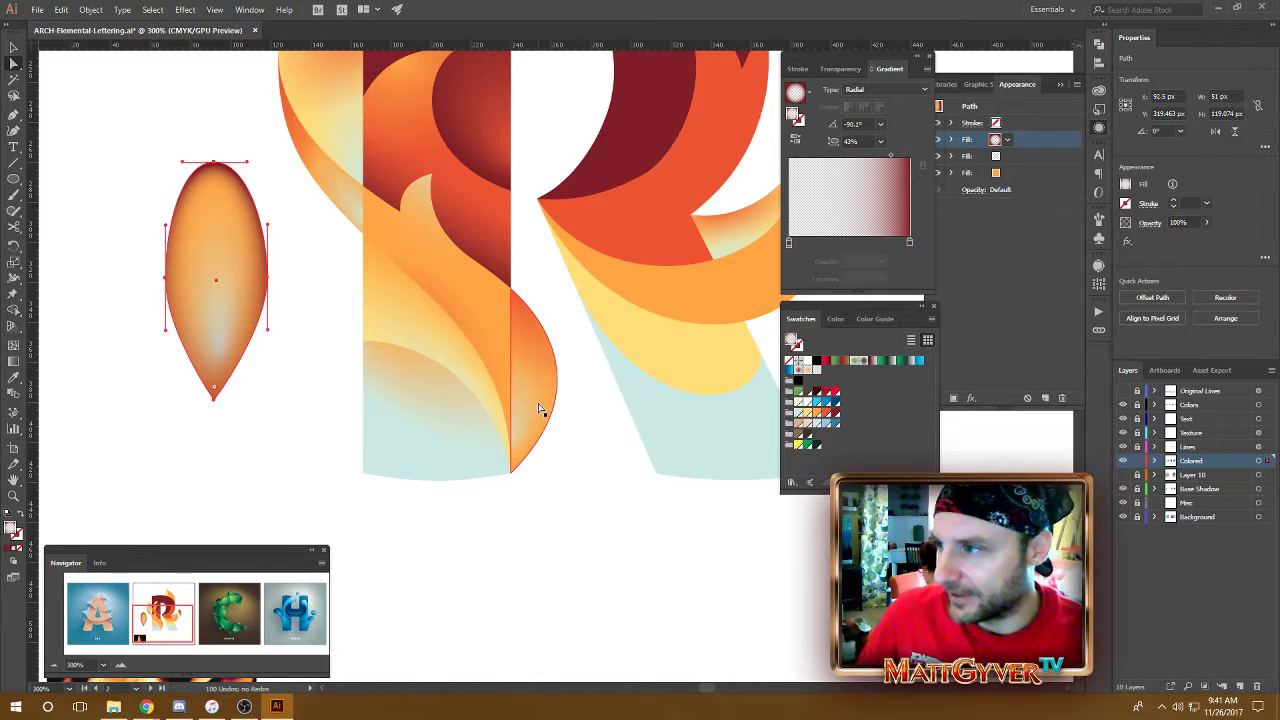
{"action": "key", "text": "Delete"}
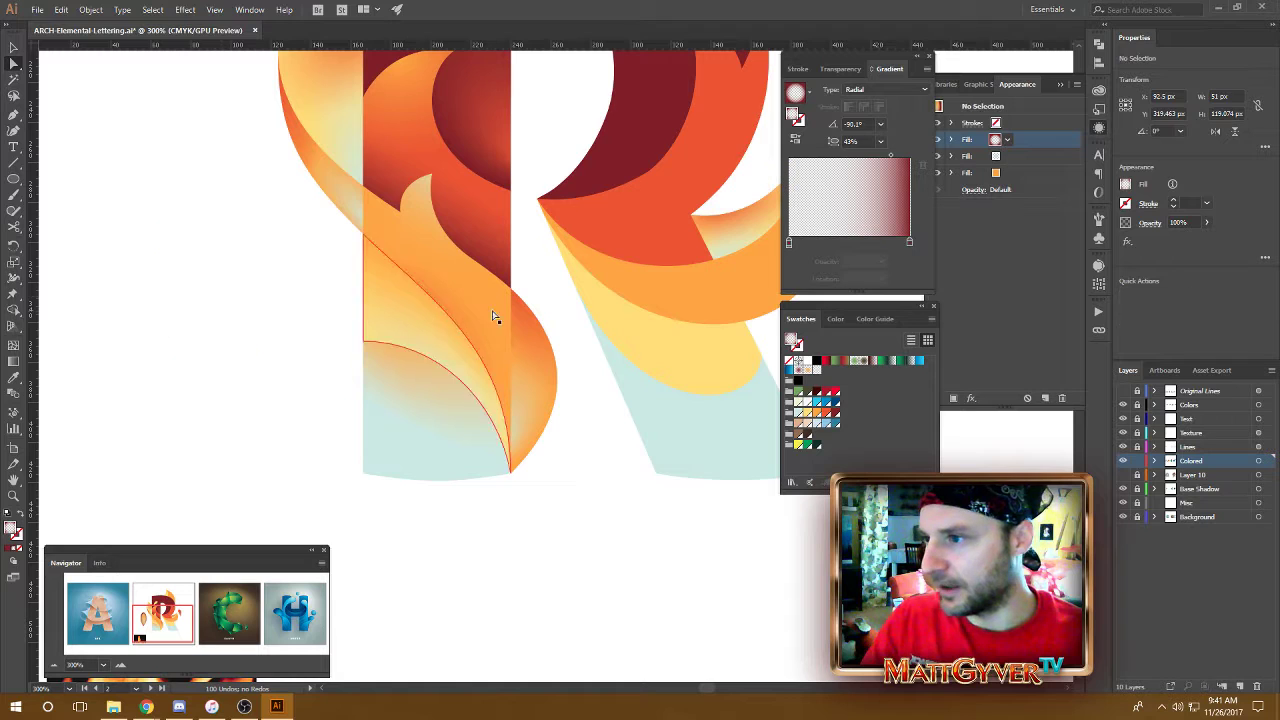
- Select the orange flame in the R's stem, inspect its pale blue radial gradient with the Gradient tool, and deselect it
{"action": "scroll", "coordinate": [600, 328], "scroll_direction": "right", "scroll_amount": 2}
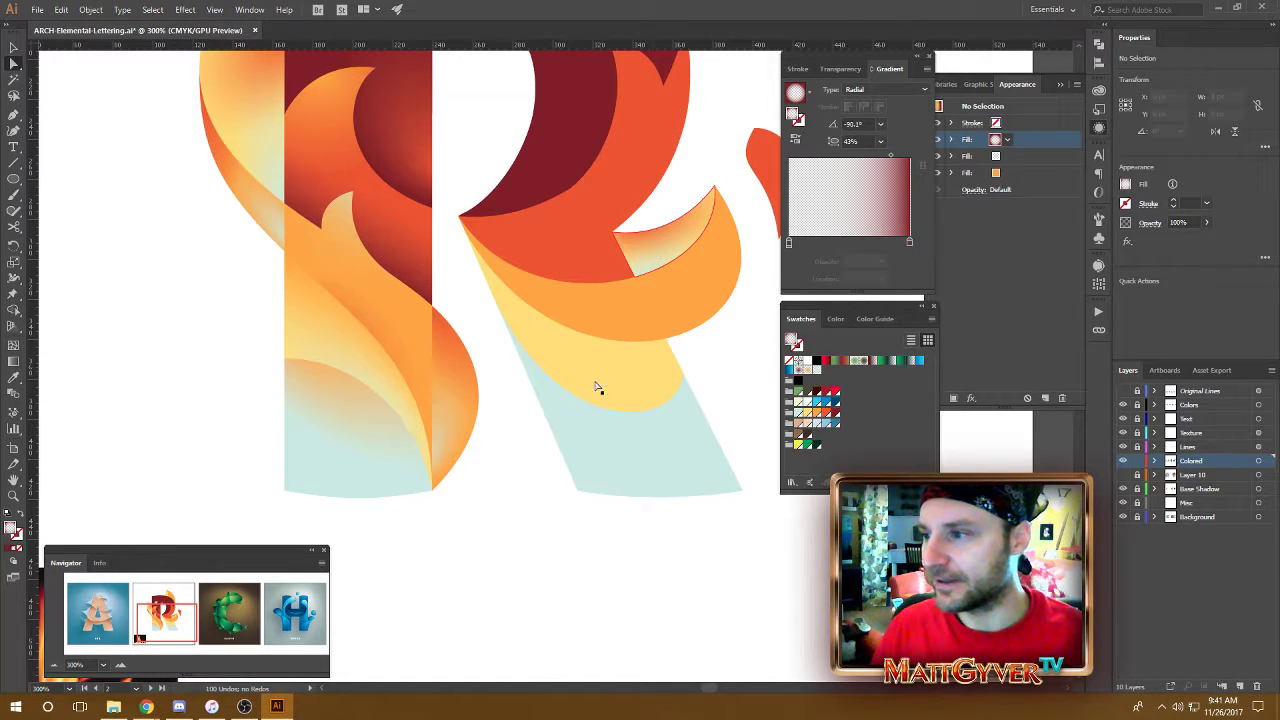
{"action": "scroll", "coordinate": [387, 293], "scroll_direction": "up", "scroll_amount": 2}
{"action": "scroll", "coordinate": [400, 320], "scroll_direction": "left", "scroll_amount": 1}
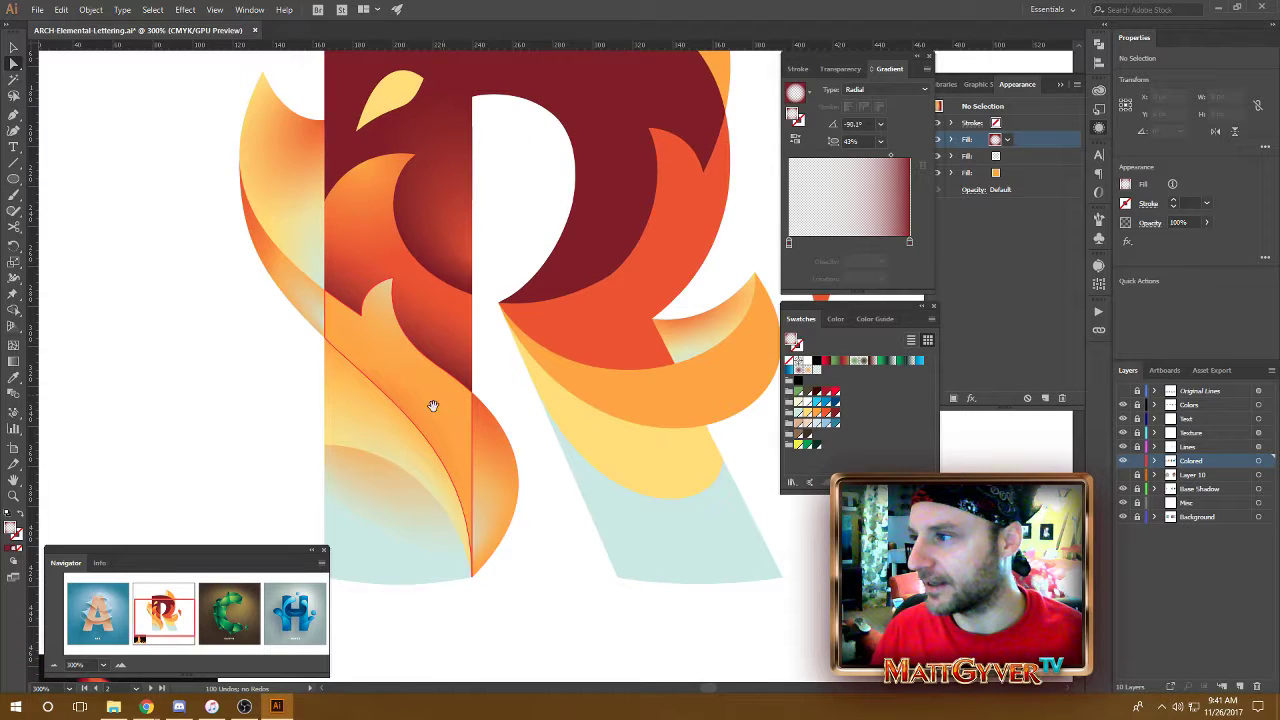
{"action": "mouse_move", "coordinate": [490, 468]}
{"action": "left_mouse_down"}
{"action": "mouse_move", "coordinate": [477, 414]}
{"action": "mouse_move", "coordinate": [478, 489]}
{"action": "left_mouse_up"}
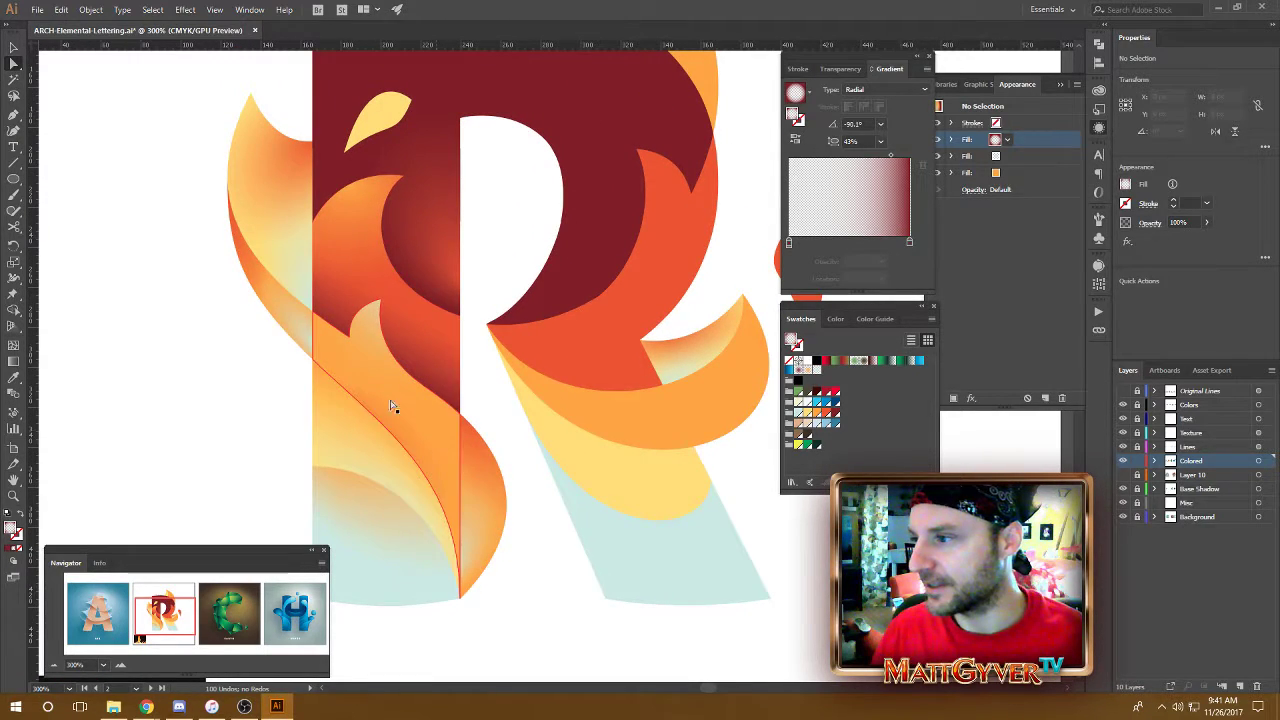
{"action": "left_click", "coordinate": [377, 357]}
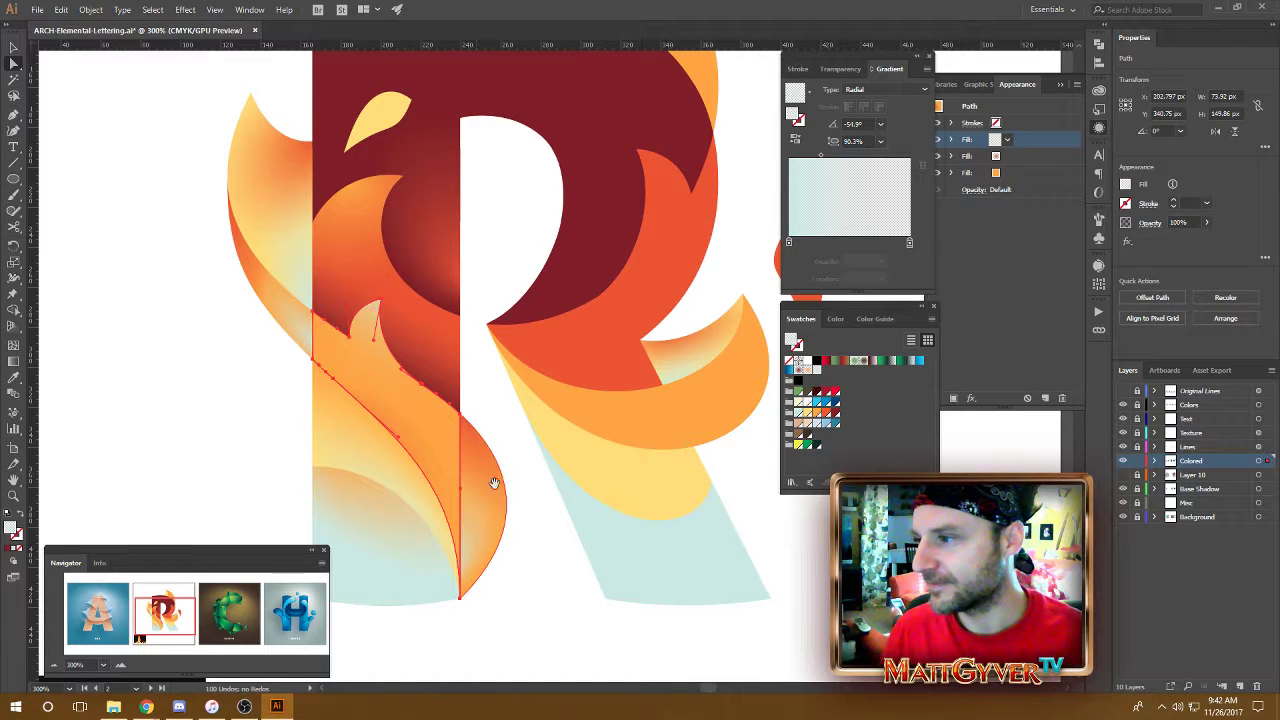
{"action": "scroll", "coordinate": [492, 470], "scroll_direction": "down", "scroll_amount": 1}
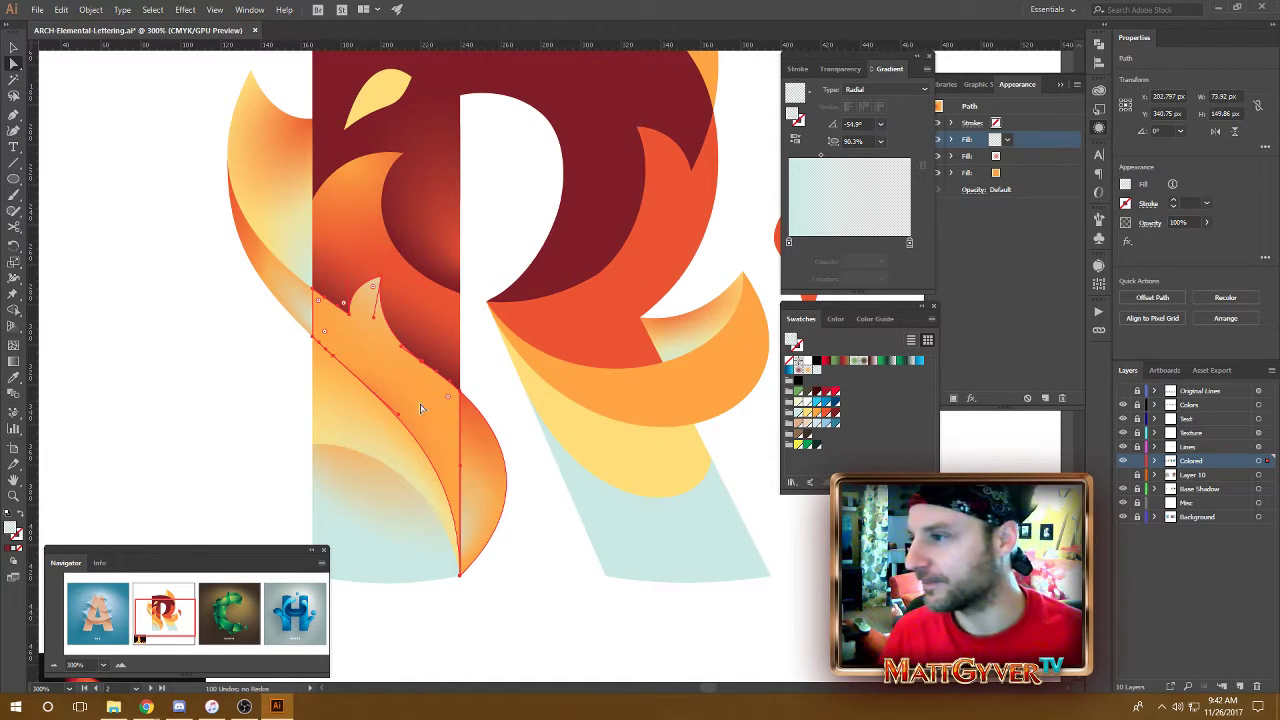
{"action": "key", "text": "g"}
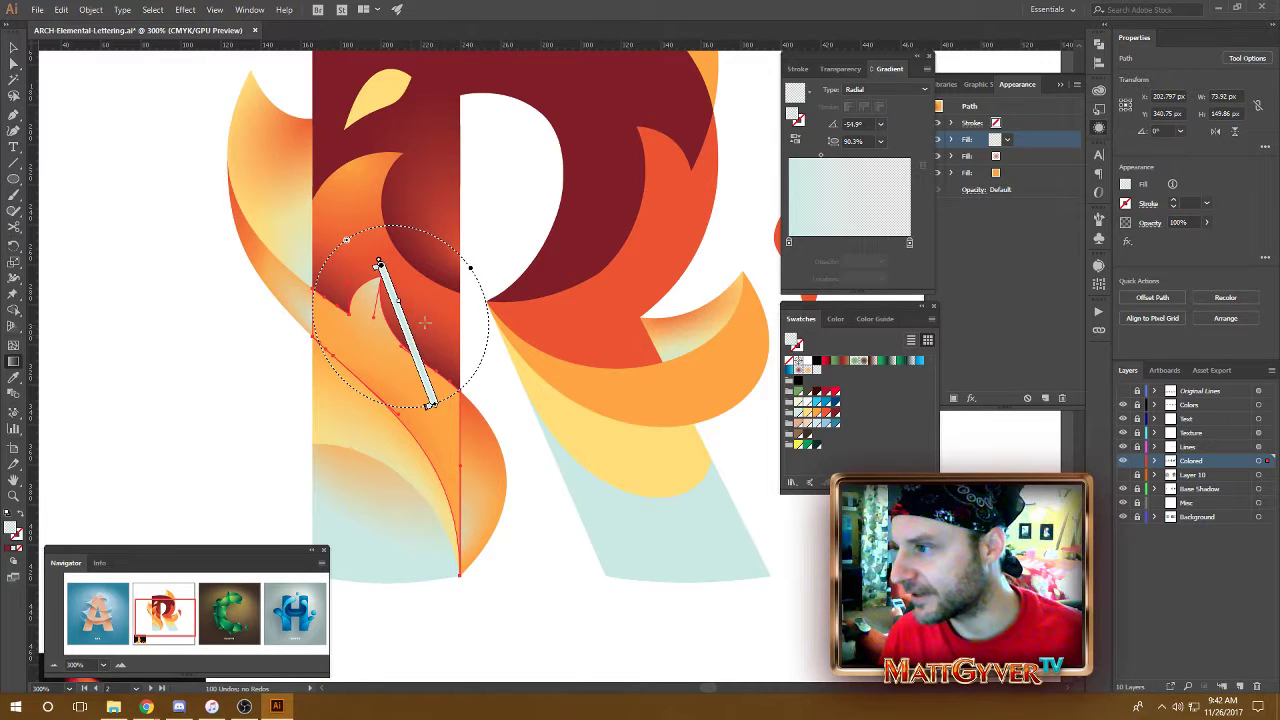
{"action": "left_click_drag", "start_coordinate": [410, 340], "coordinate": [415, 350]}
{"action": "key", "text": "a"}
{"action": "left_click", "coordinate": [252, 399]}
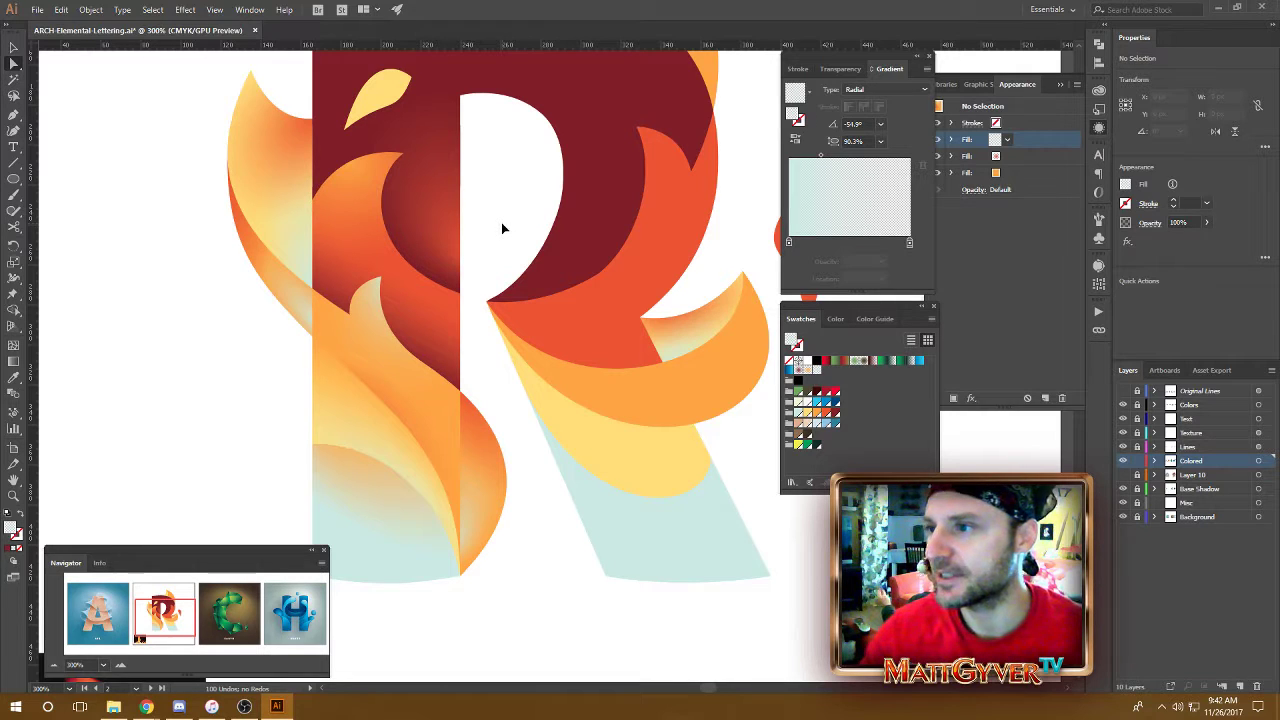
- Check the fill of the dark red shape forming the R's bowl, and deselect it
{"action": "scroll", "coordinate": [501, 222], "scroll_direction": "down", "scroll_amount": 1}
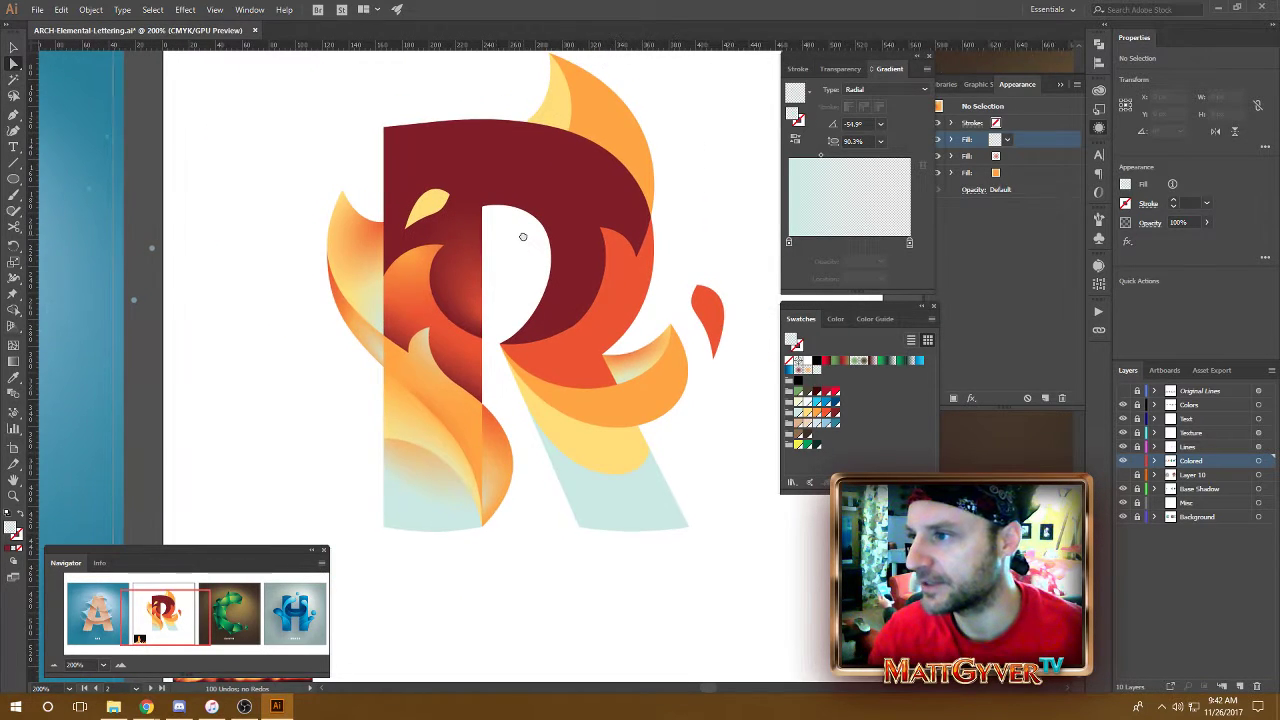
{"action": "left_click_drag", "start_coordinate": [522, 236], "coordinate": [521, 252]}
{"action": "left_click", "coordinate": [594, 187]}
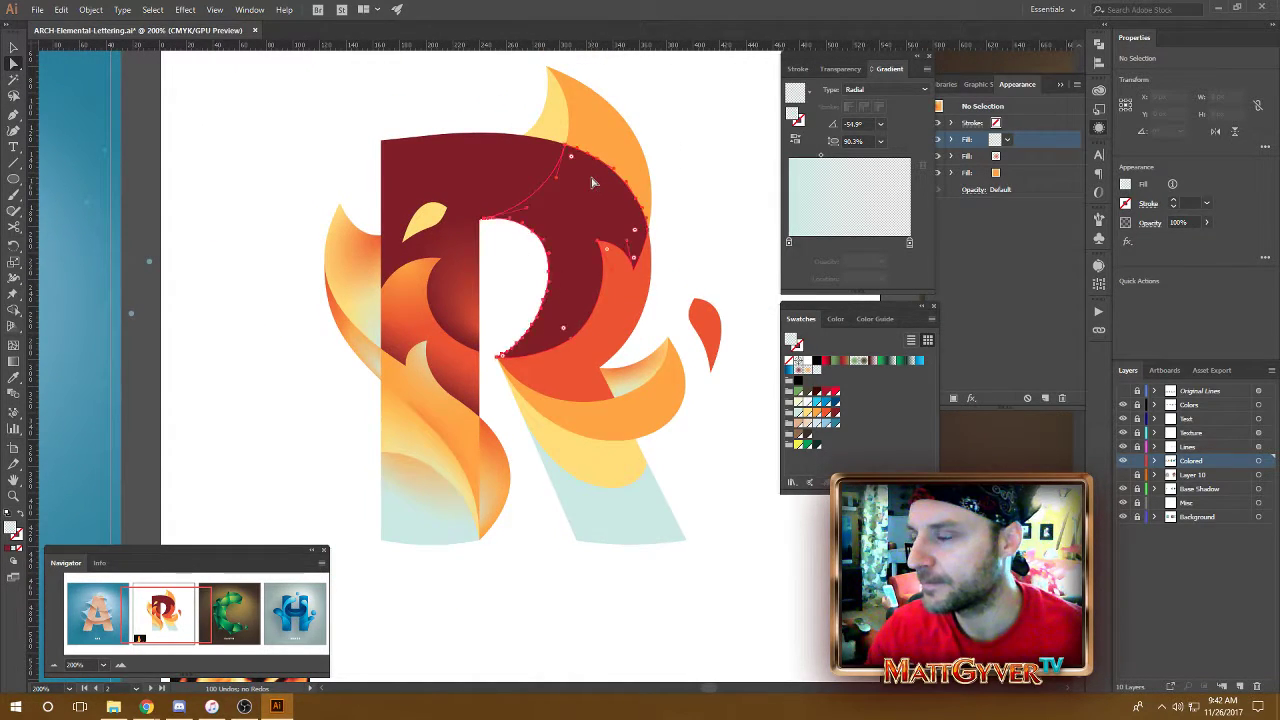
{"action": "left_click", "coordinate": [726, 226]}
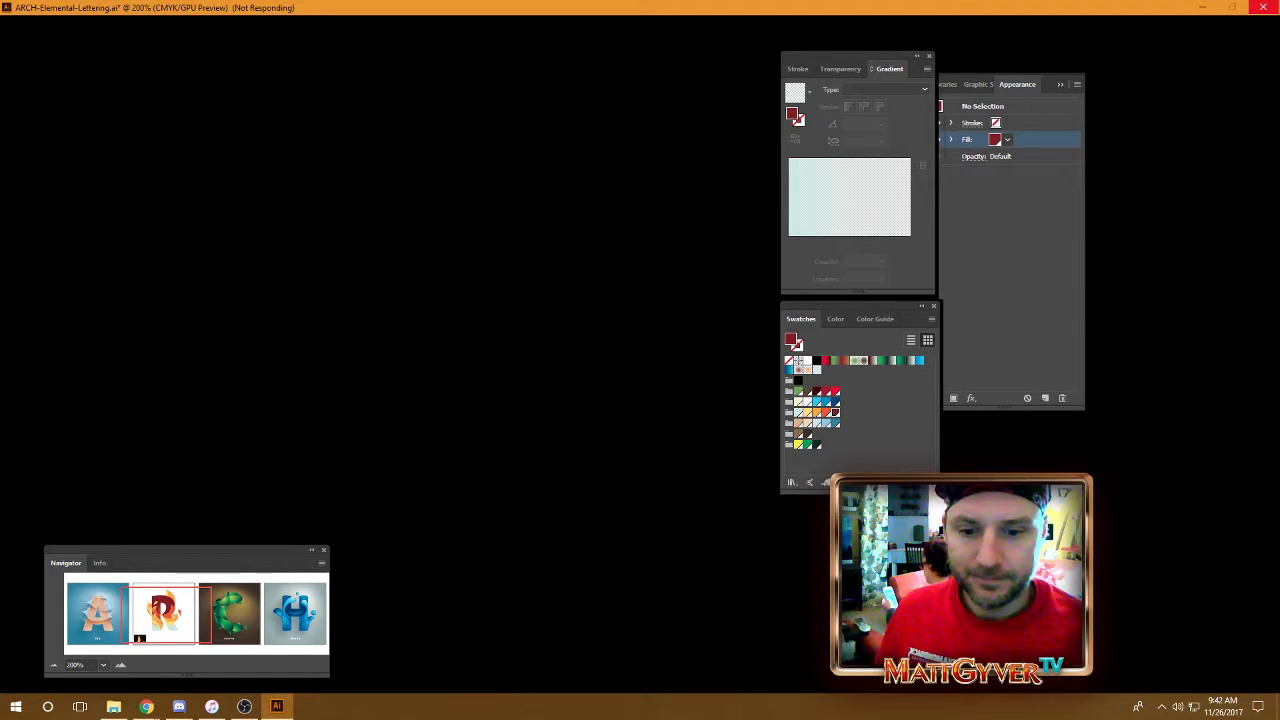
- Switch to File Explorer and browse from the ARCH folder up to Design and into the Movie Poster Letters folder
{"action": "key", "text": "alt+Tab"}
{"action": "left_click_drag", "start_coordinate": [914, 120], "coordinate": [650, 70]}
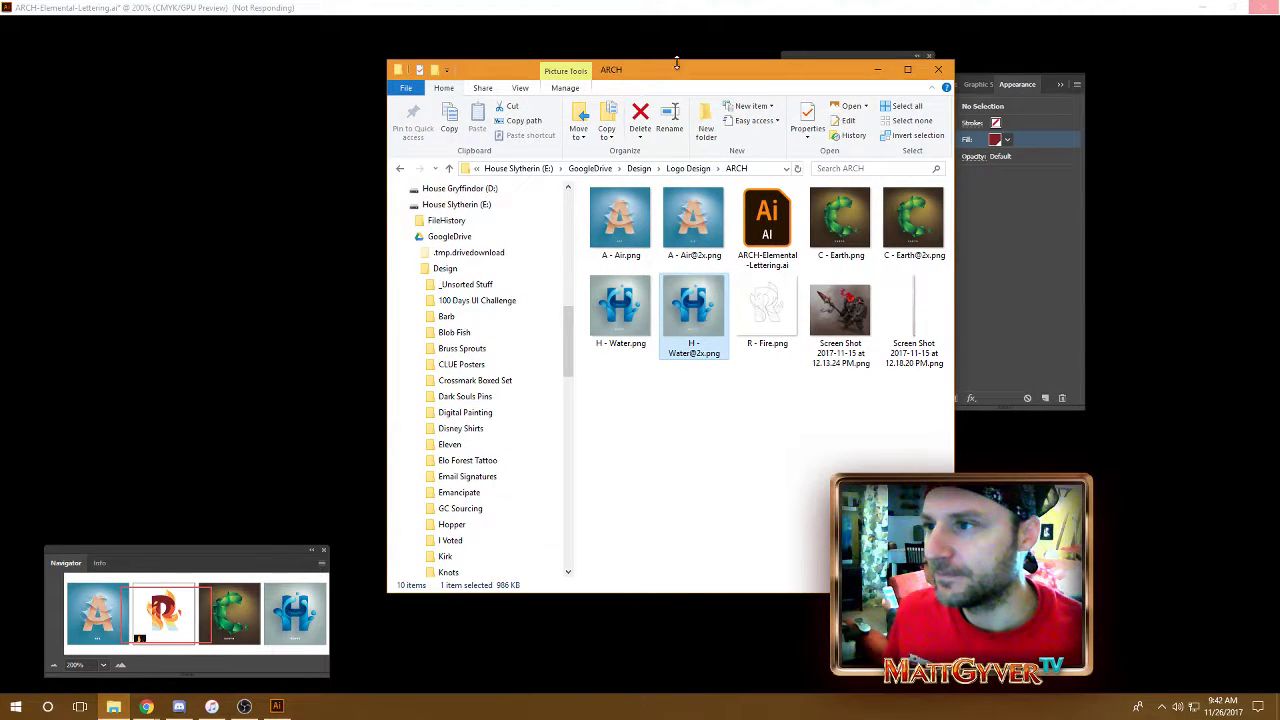
{"action": "left_click_drag", "start_coordinate": [798, 77], "coordinate": [764, 78]}
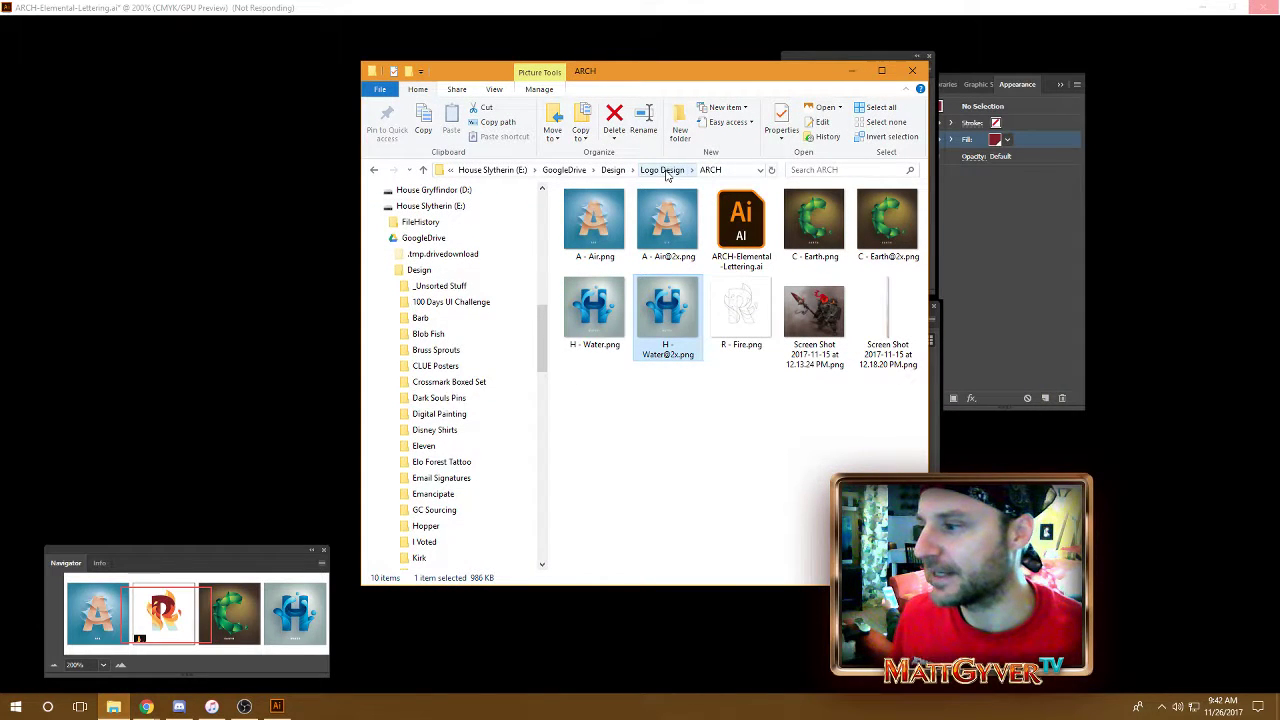
{"action": "left_click", "coordinate": [663, 170]}
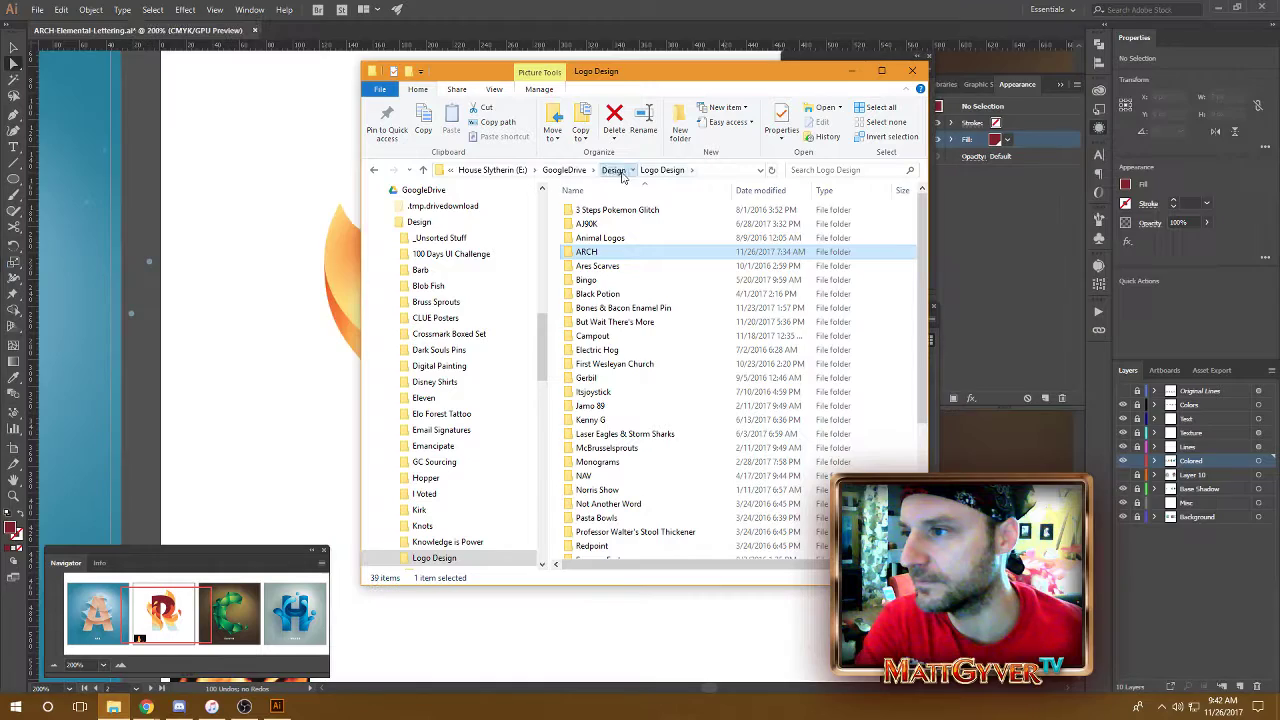
{"action": "left_click", "coordinate": [618, 171]}
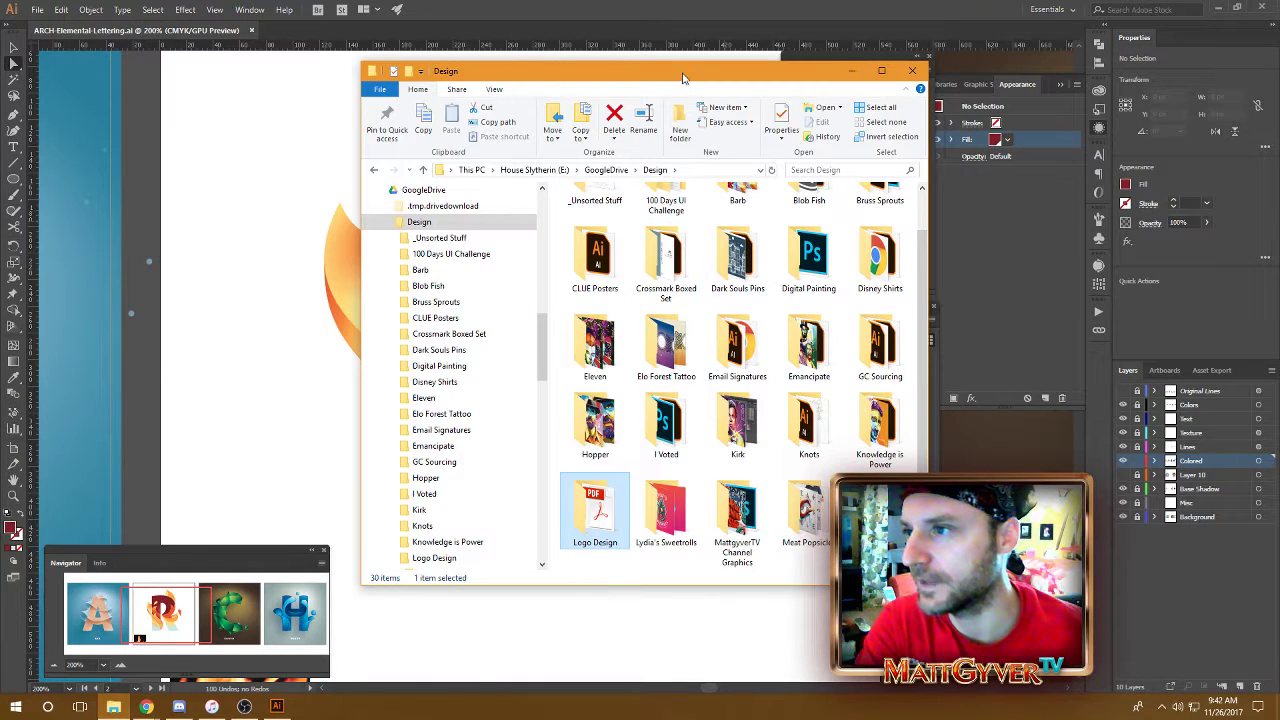
{"action": "scroll", "coordinate": [922, 276], "scroll_direction": "down", "scroll_amount": 2}
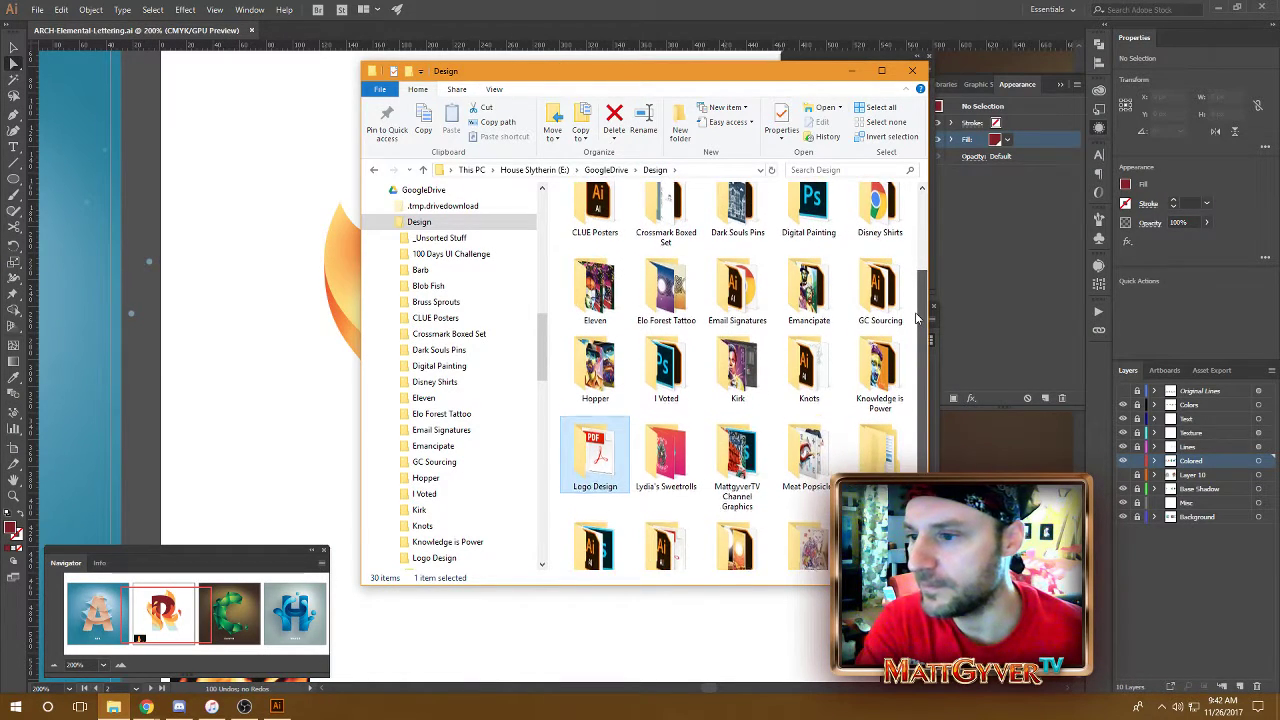
{"action": "double_click", "coordinate": [612, 538]}
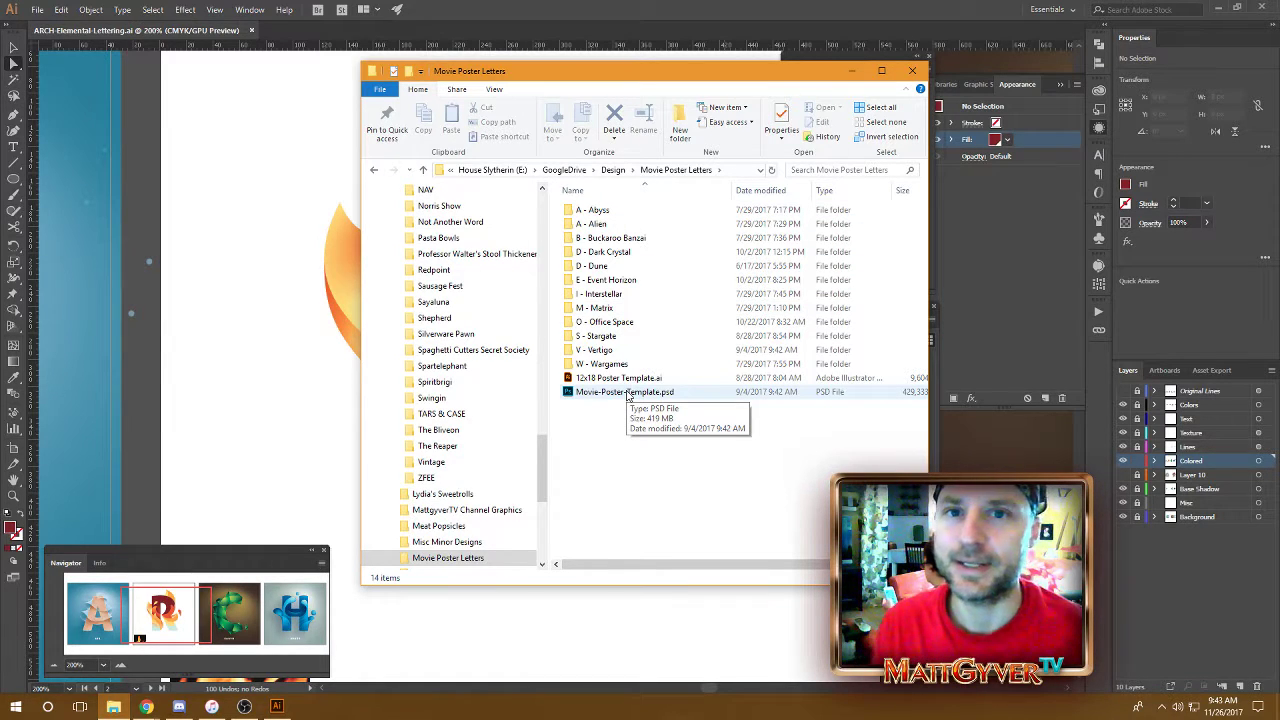
- Open the A - Abyss folder, view Full Size 2048 x 2048.png in an enlarged viewer window, and close the viewer
{"action": "double_click", "coordinate": [594, 211]}
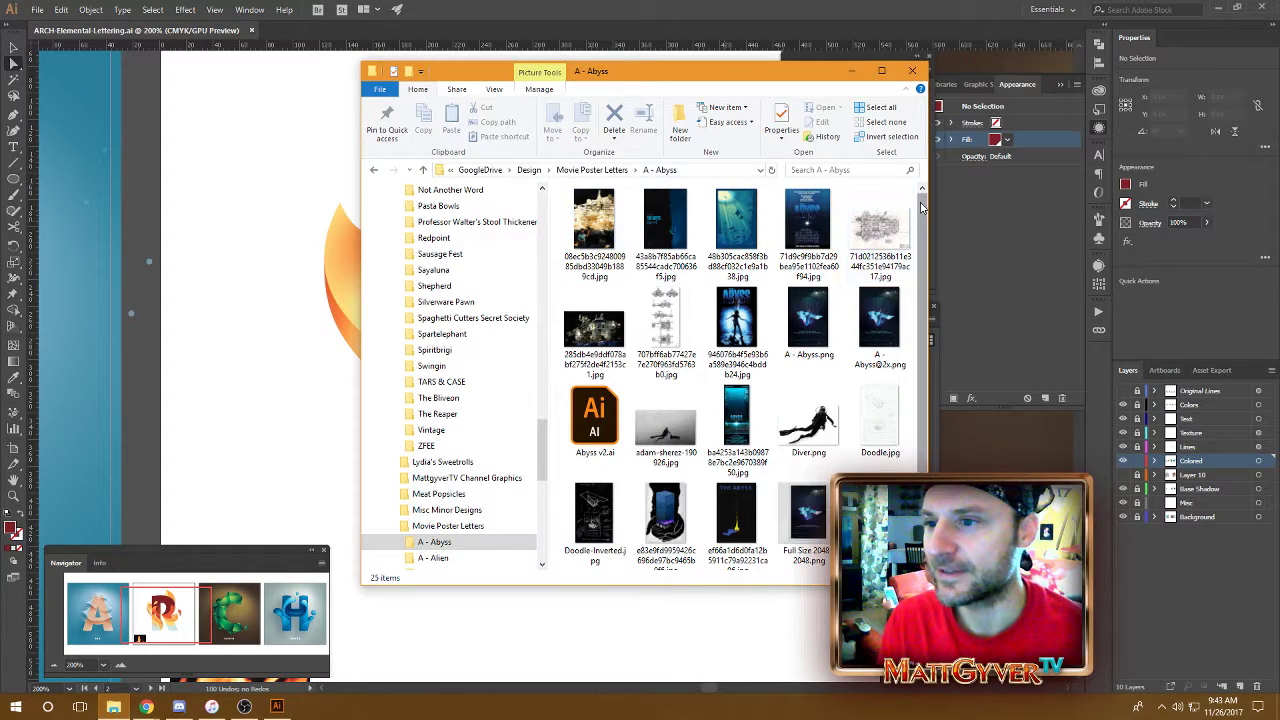
{"action": "scroll", "coordinate": [885, 260], "scroll_direction": "down", "scroll_amount": 2}
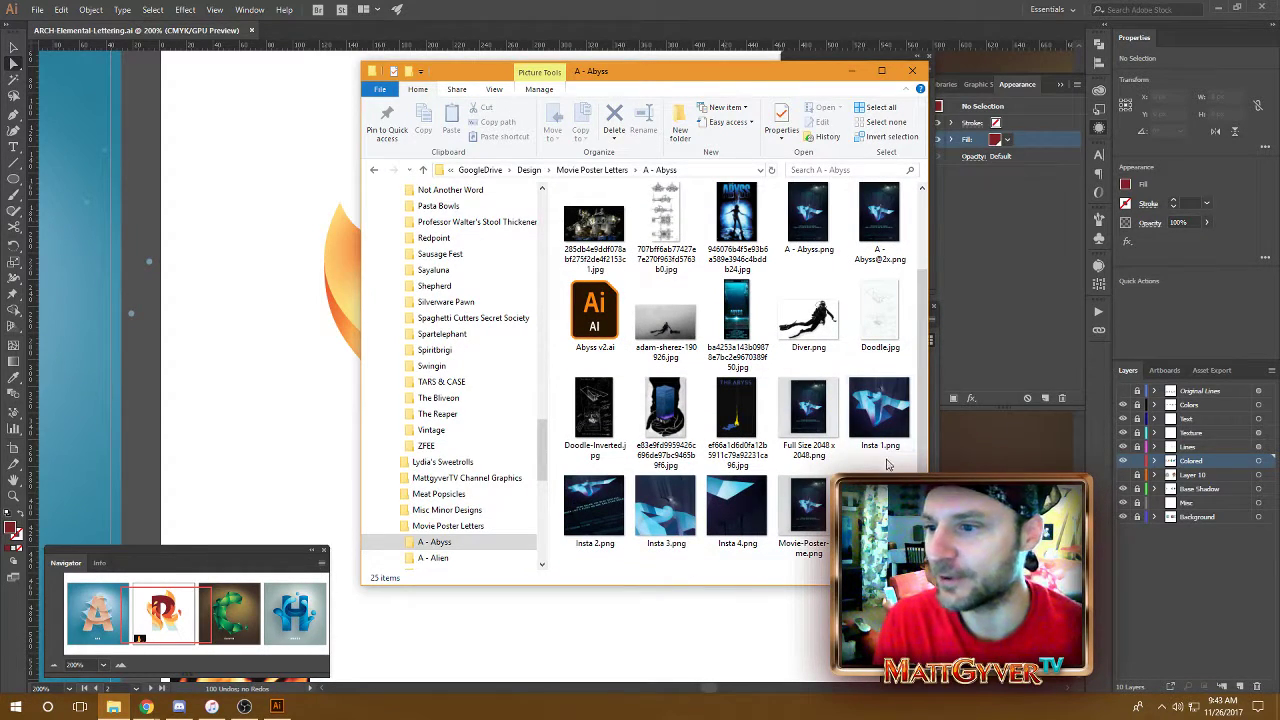
{"action": "double_click", "coordinate": [818, 413]}
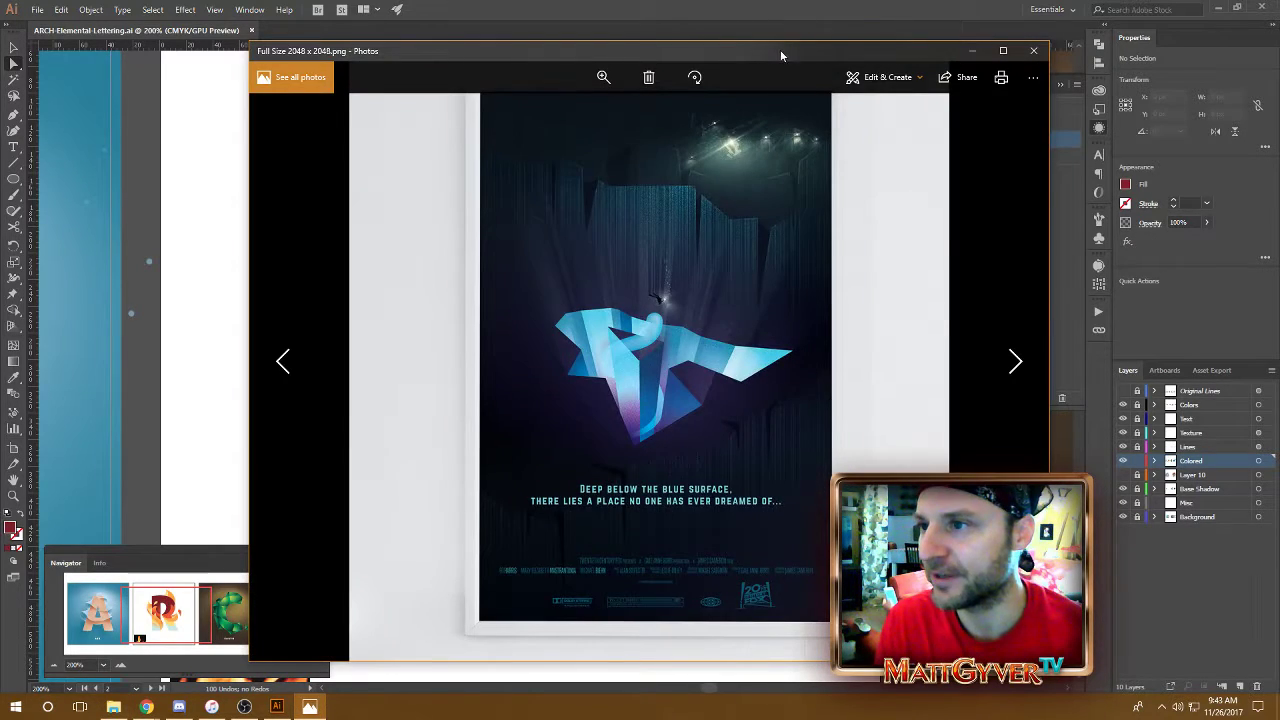
{"action": "left_click_drag", "start_coordinate": [780, 49], "coordinate": [731, 9]}
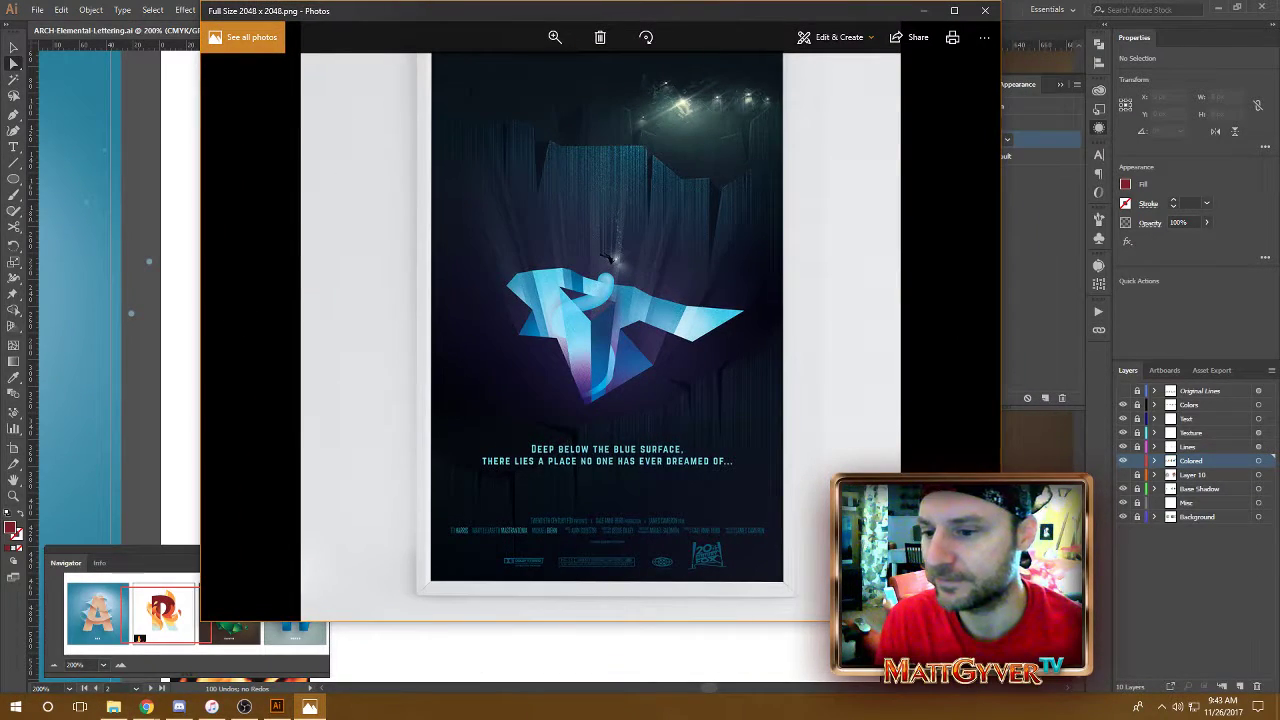
{"action": "left_click_drag", "start_coordinate": [1000, 620], "coordinate": [1058, 620]}
{"action": "left_click_drag", "start_coordinate": [965, 621], "coordinate": [971, 718]}
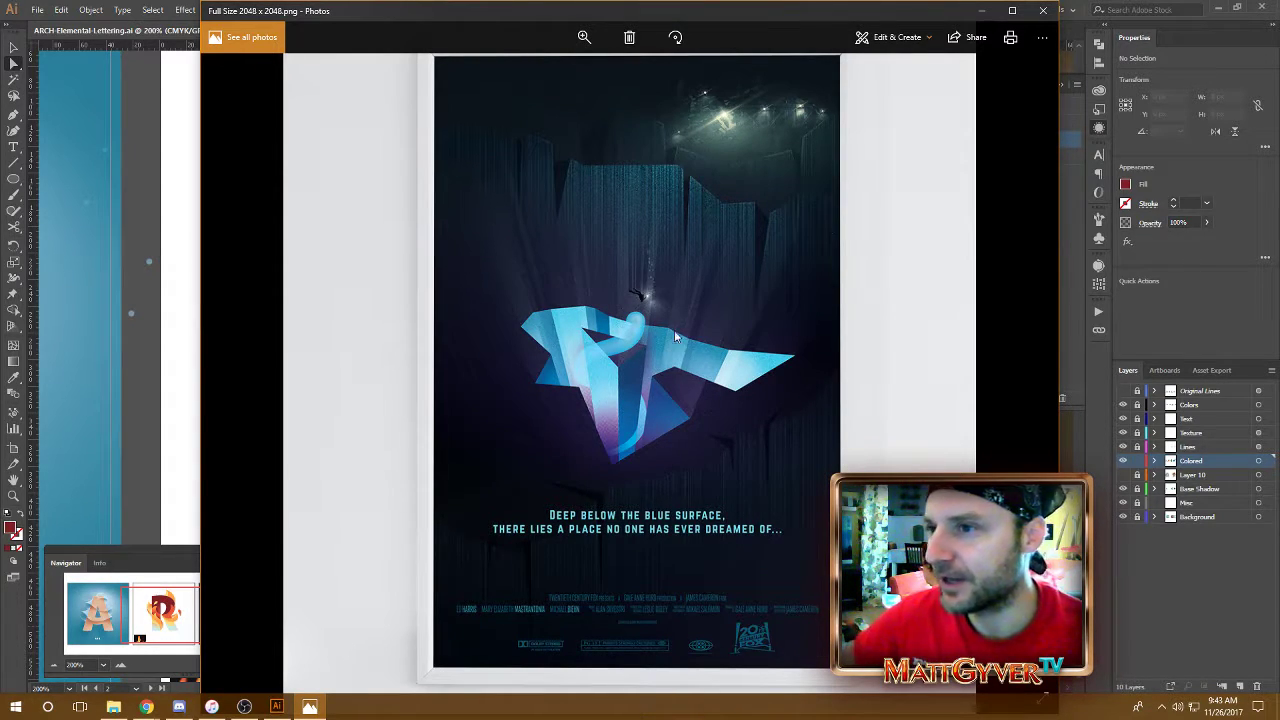
{"action": "left_click", "coordinate": [1043, 12]}
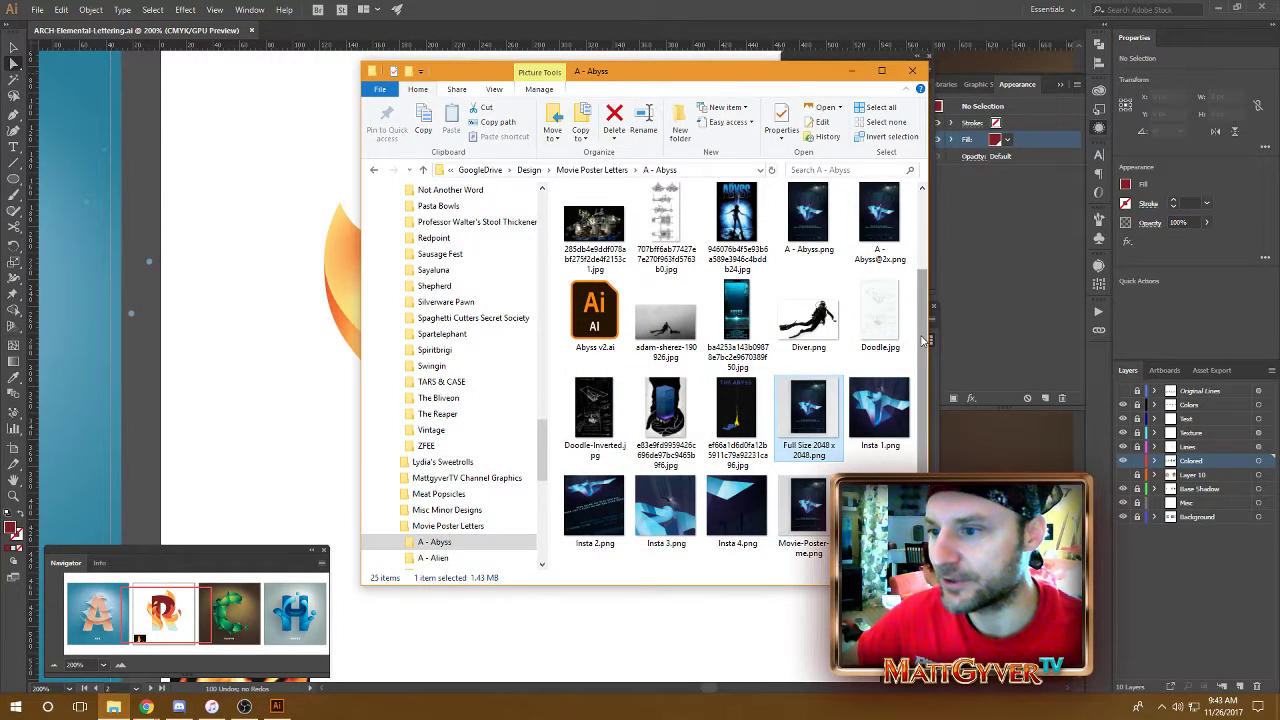
- Open Insta 3.png and page forward through the folder's images to the canyon poster screenshot
{"action": "double_click", "coordinate": [665, 510]}
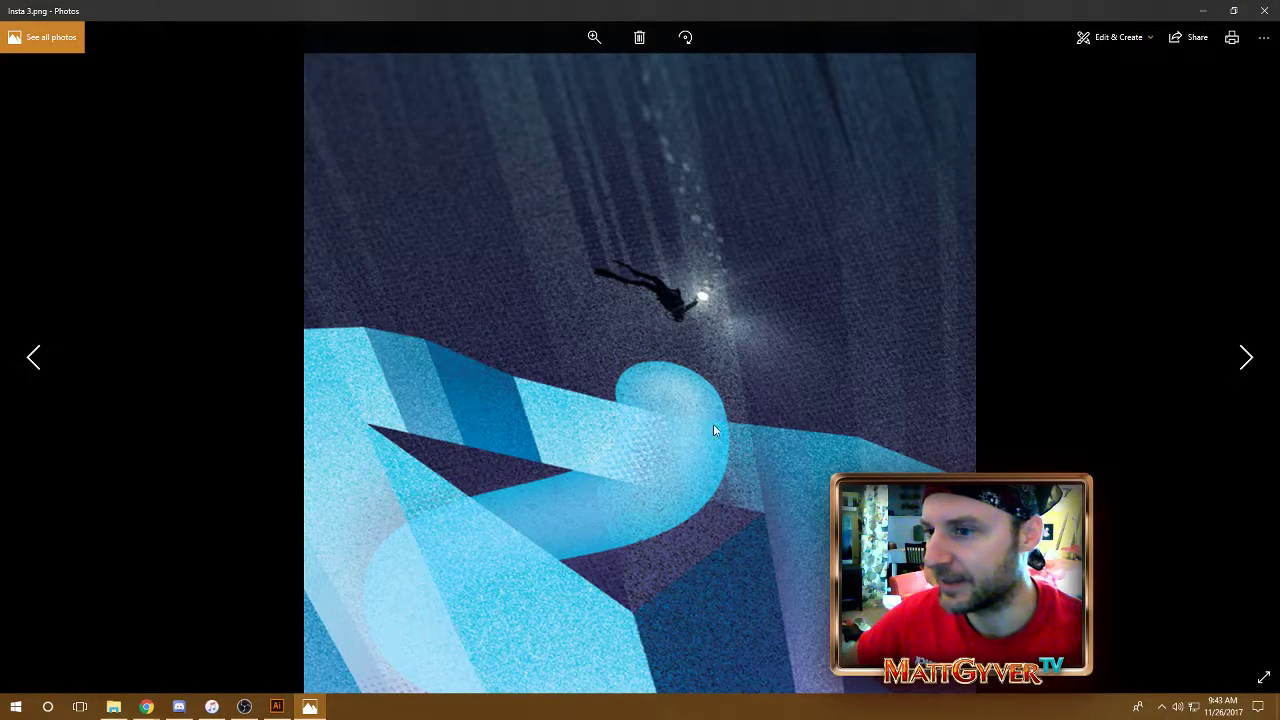
{"action": "left_click", "coordinate": [1246, 360]}
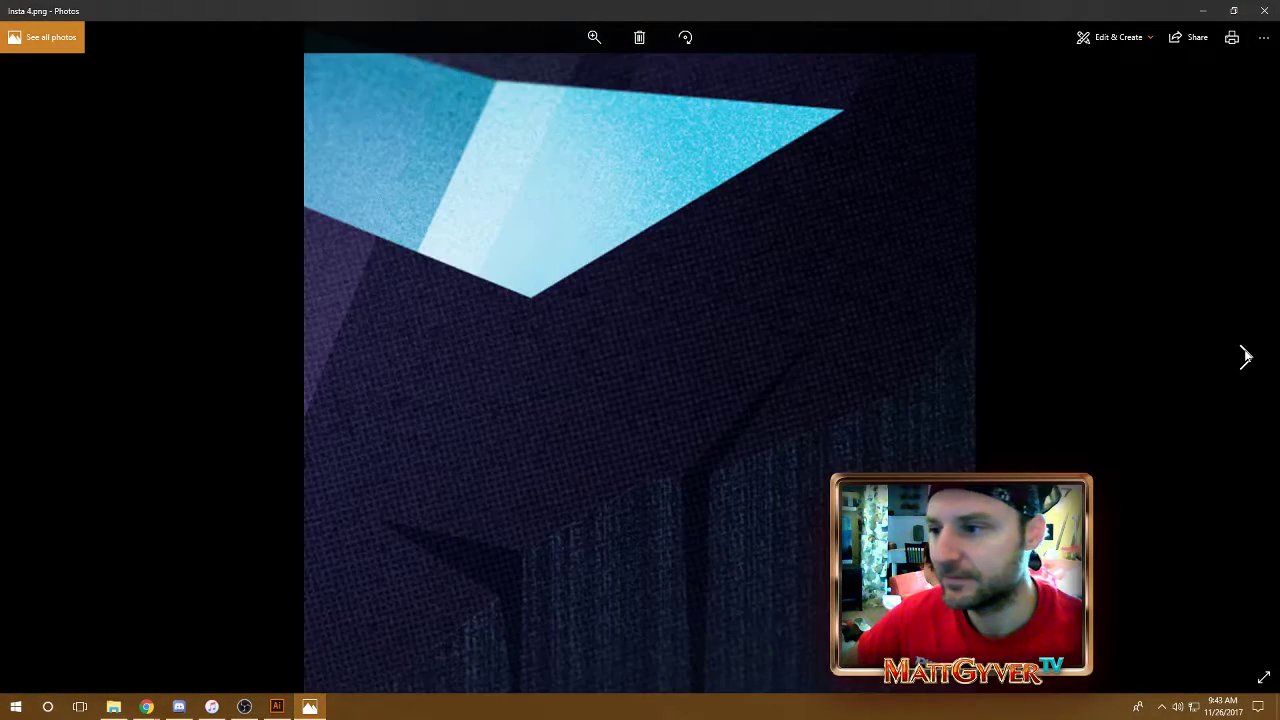
{"action": "left_click", "coordinate": [1246, 357]}
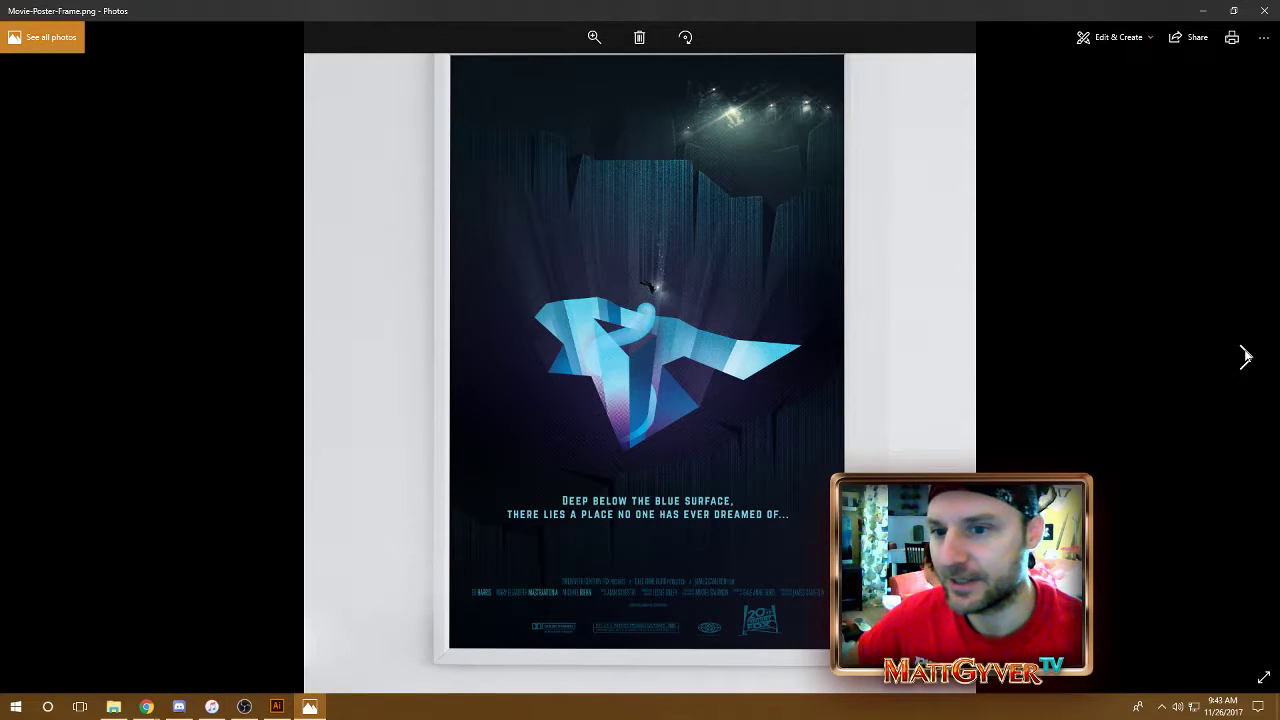
{"action": "left_click", "coordinate": [1246, 357]}
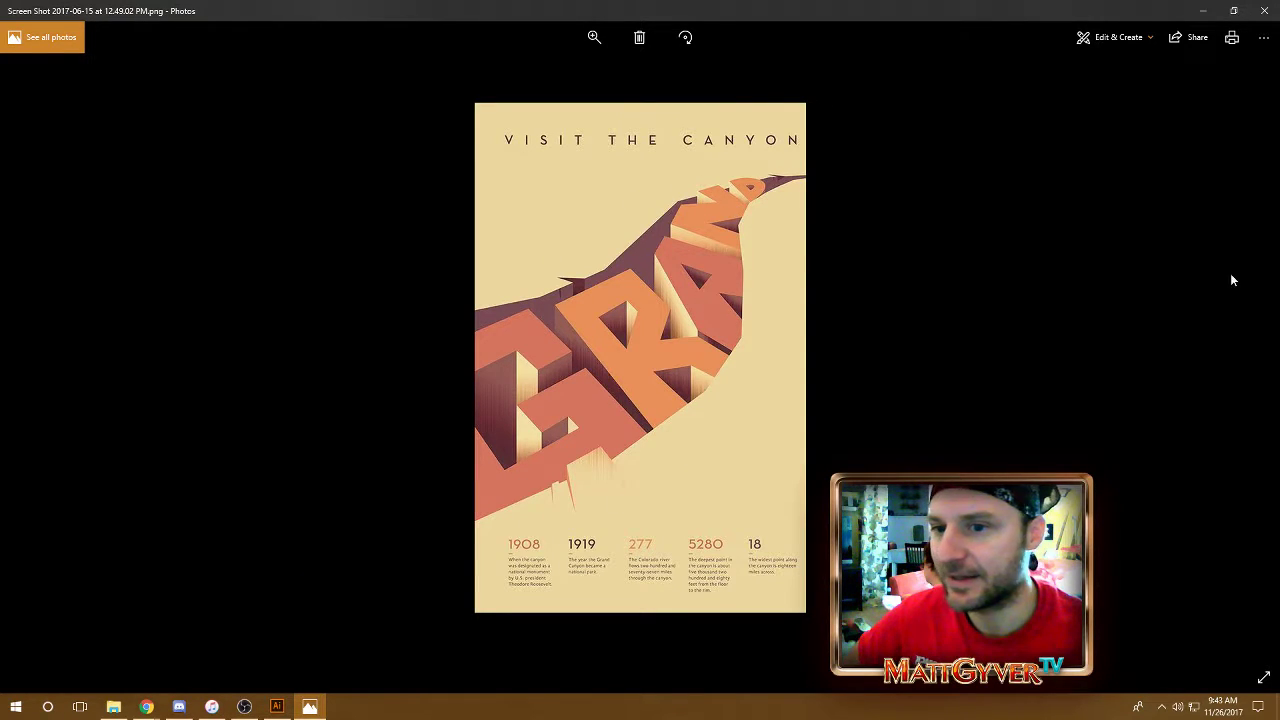
- Page back through the Abyss poster images past Insta 1.png to the yellow-and-blue Abyss poster, and close the viewer
{"action": "left_click", "coordinate": [34, 365]}
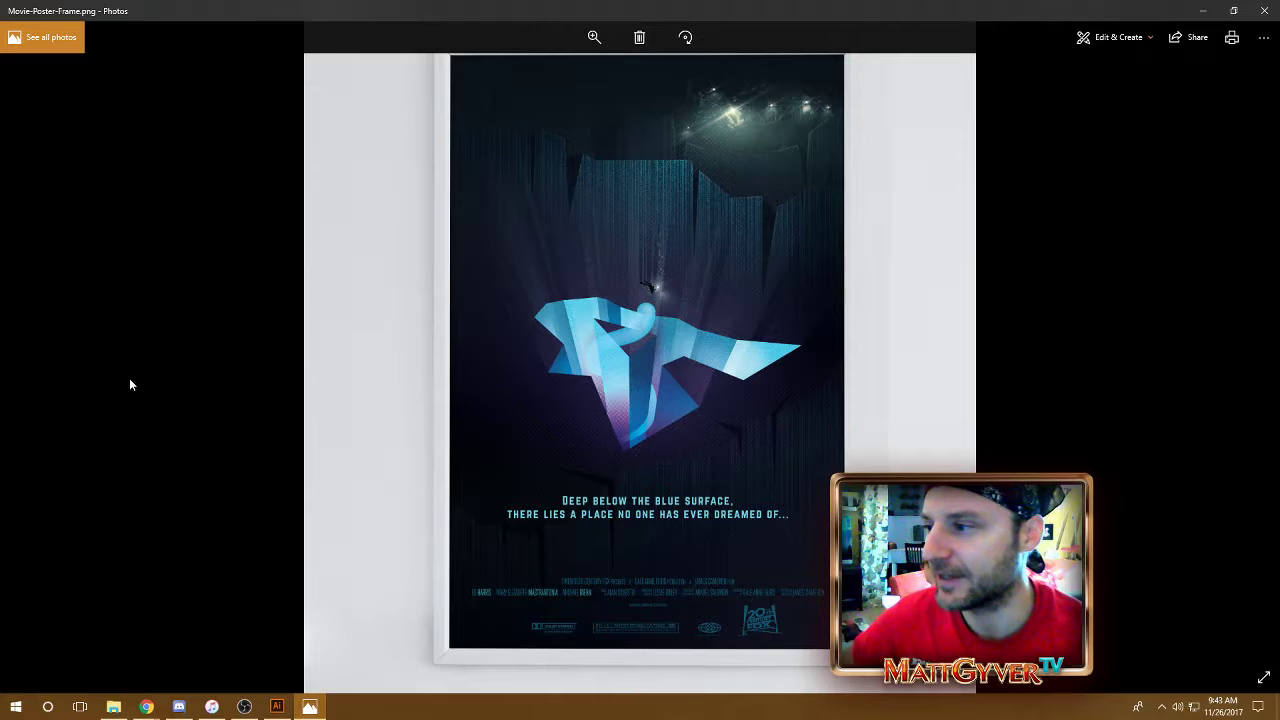
{"action": "left_click", "coordinate": [34, 362]}
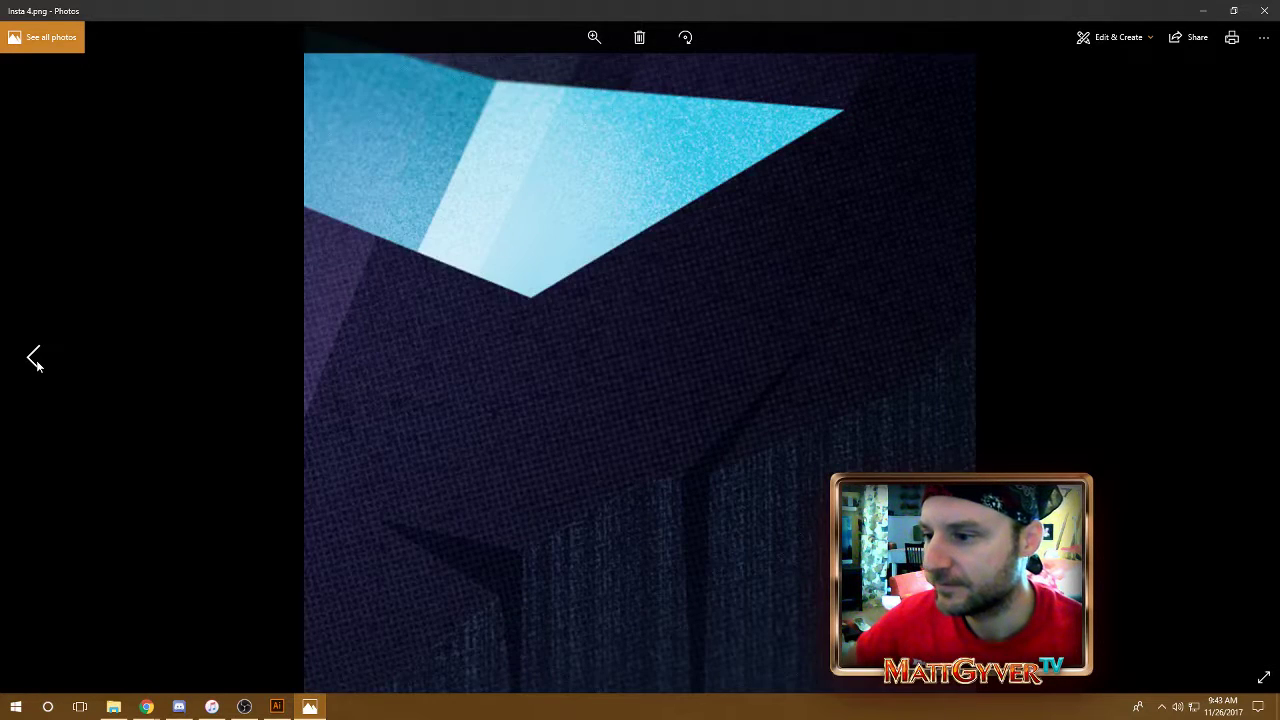
{"action": "left_click", "coordinate": [34, 362]}
{"action": "left_click", "coordinate": [34, 362]}
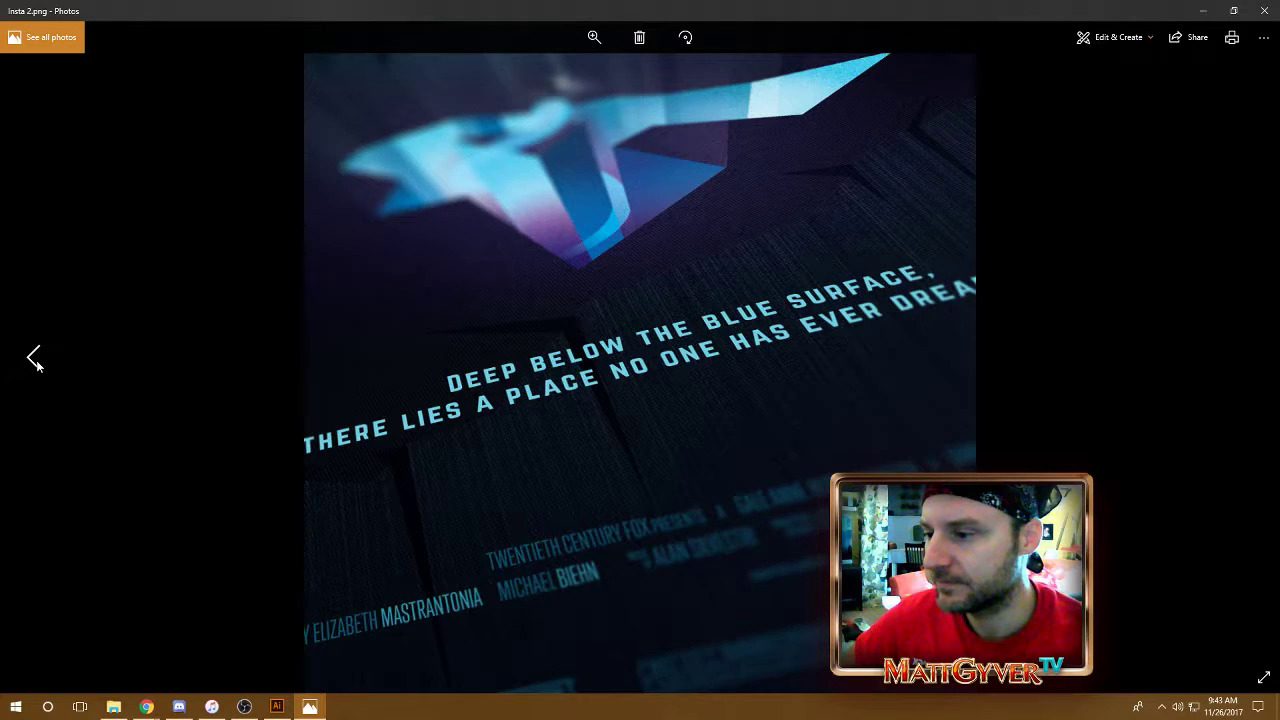
{"action": "left_click", "coordinate": [34, 362]}
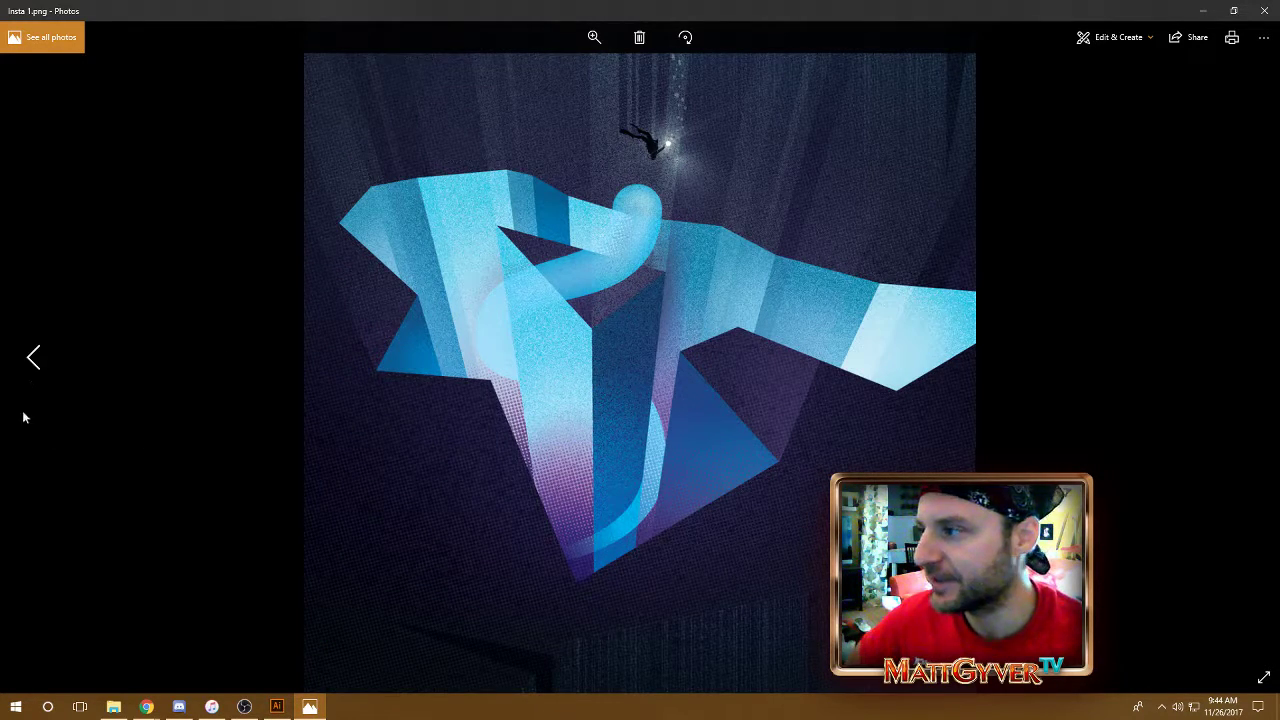
{"action": "left_click", "coordinate": [31, 360]}
{"action": "left_click", "coordinate": [34, 360]}
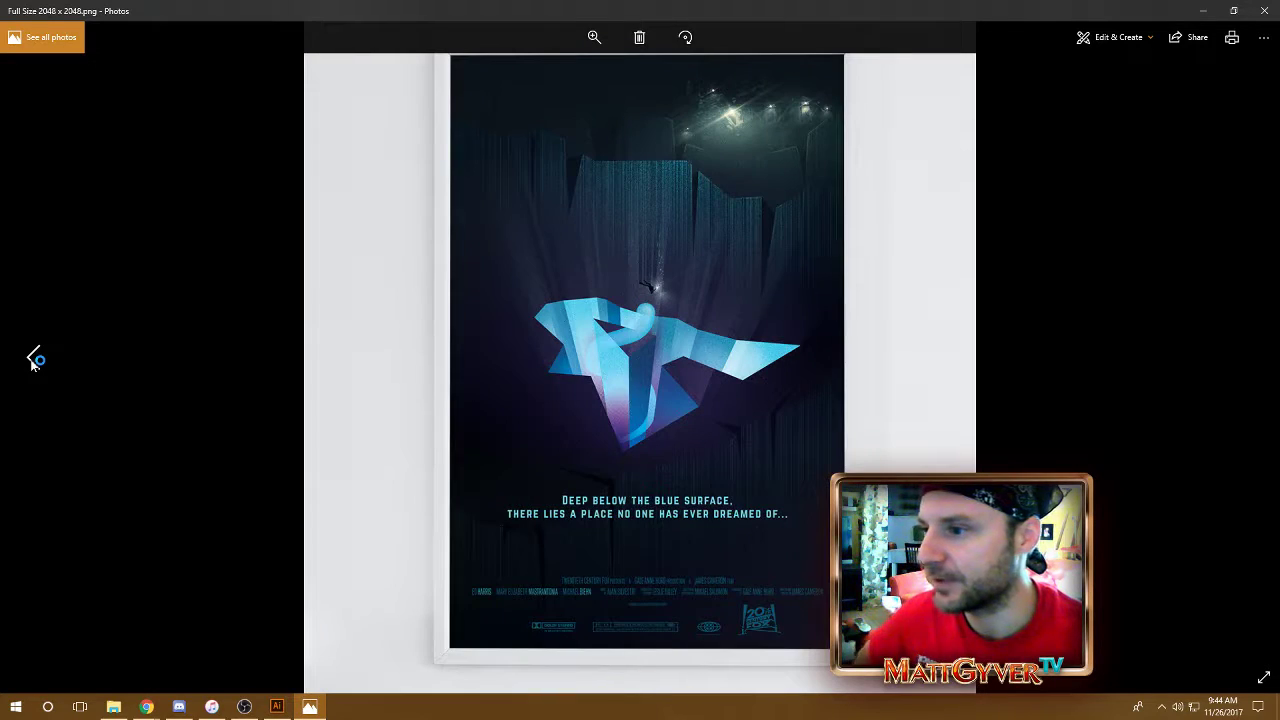
{"action": "left_click", "coordinate": [34, 360]}
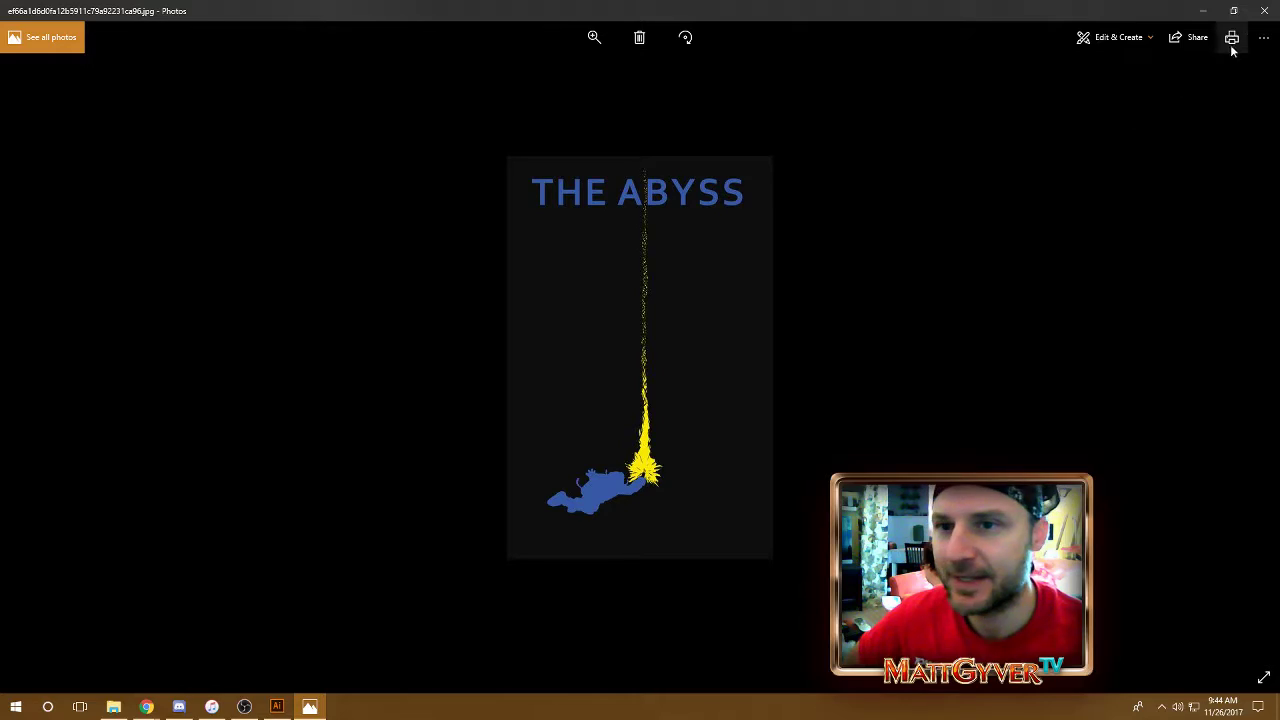
{"action": "left_click", "coordinate": [1263, 10]}
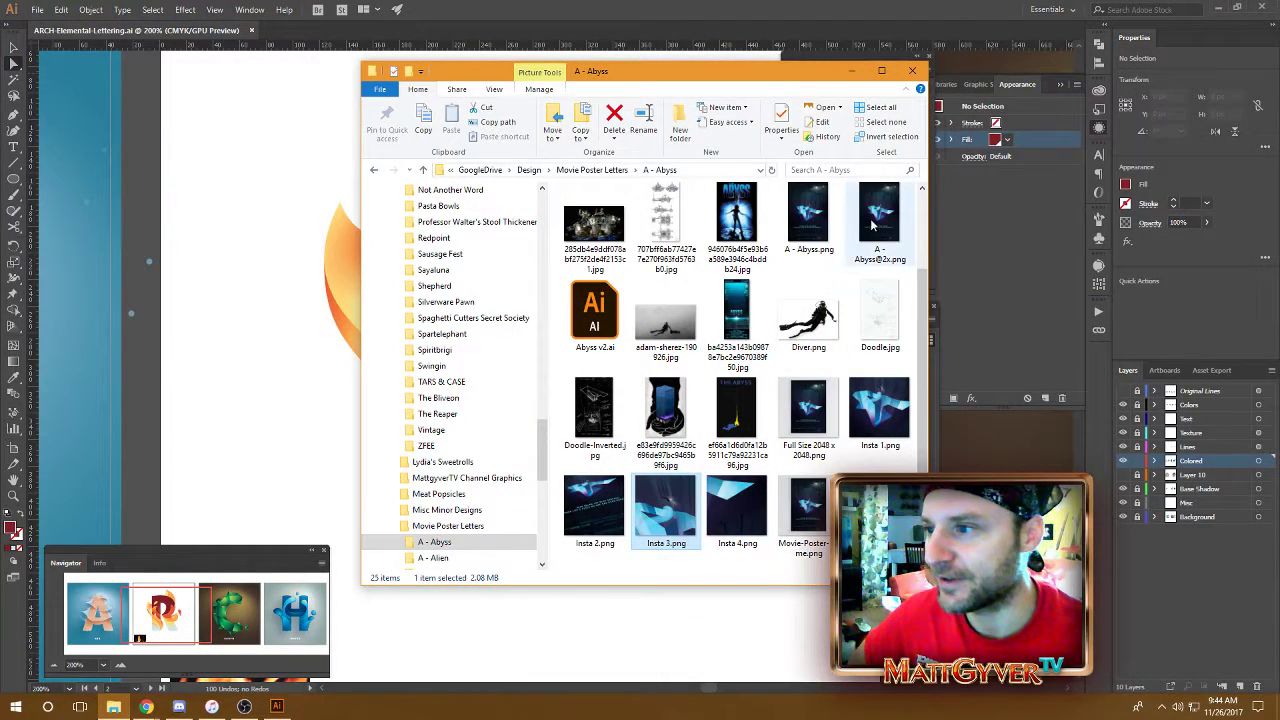
- Open the A - Alien folder under Movie Poster Letters and view Full Size 2048 x 2048.png
{"action": "left_click", "coordinate": [618, 170]}
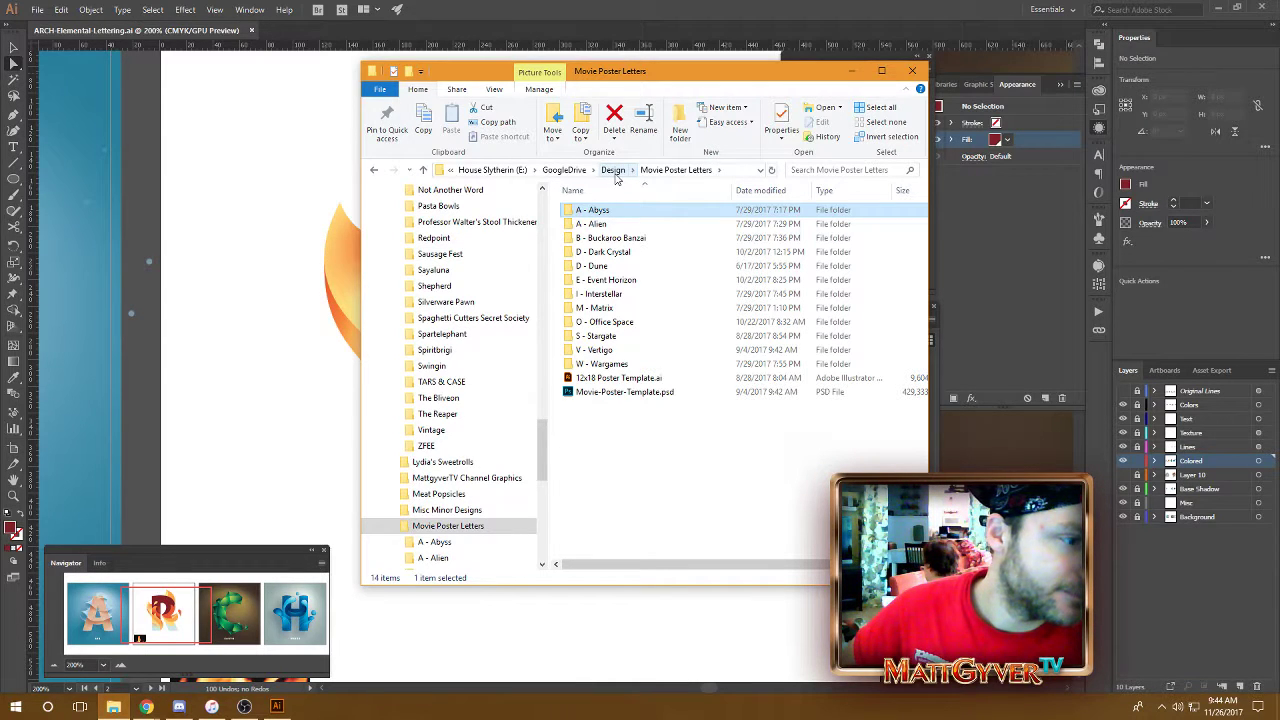
{"action": "double_click", "coordinate": [617, 226]}
{"action": "scroll", "coordinate": [924, 237], "scroll_direction": "down", "scroll_amount": 1}
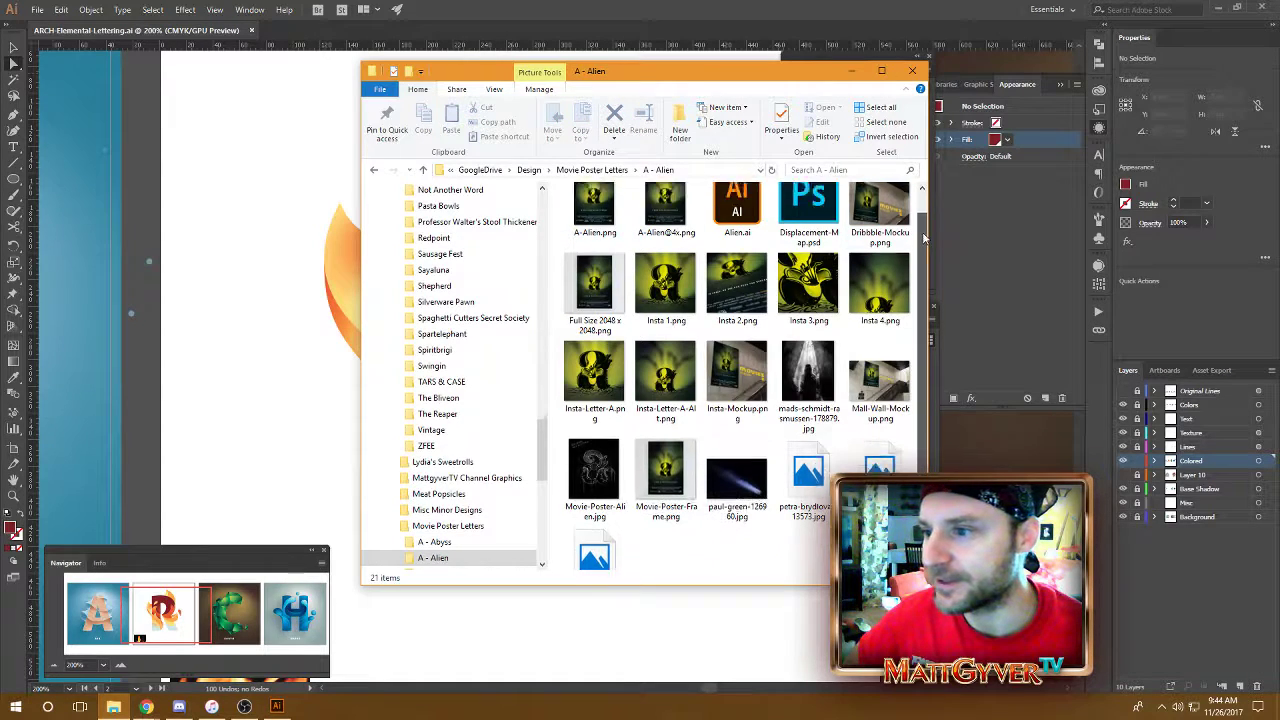
{"action": "left_click_drag", "start_coordinate": [924, 237], "coordinate": [923, 205]}
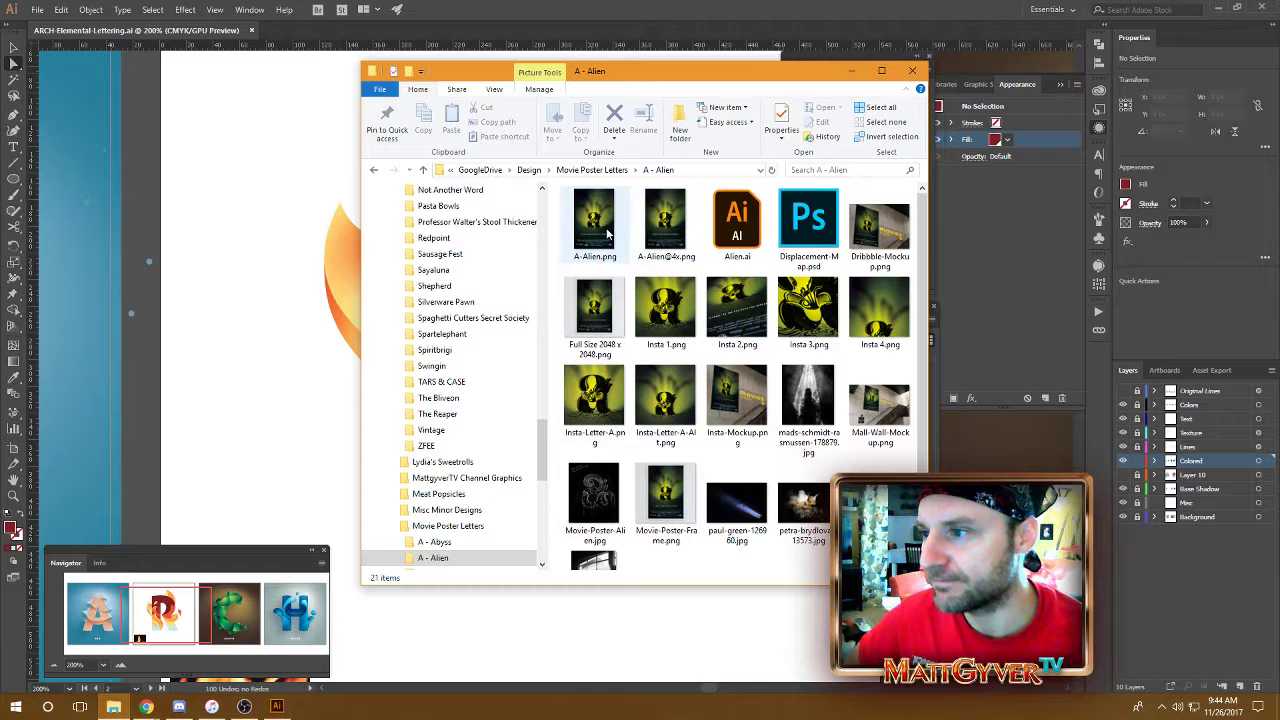
{"action": "double_click", "coordinate": [594, 308]}
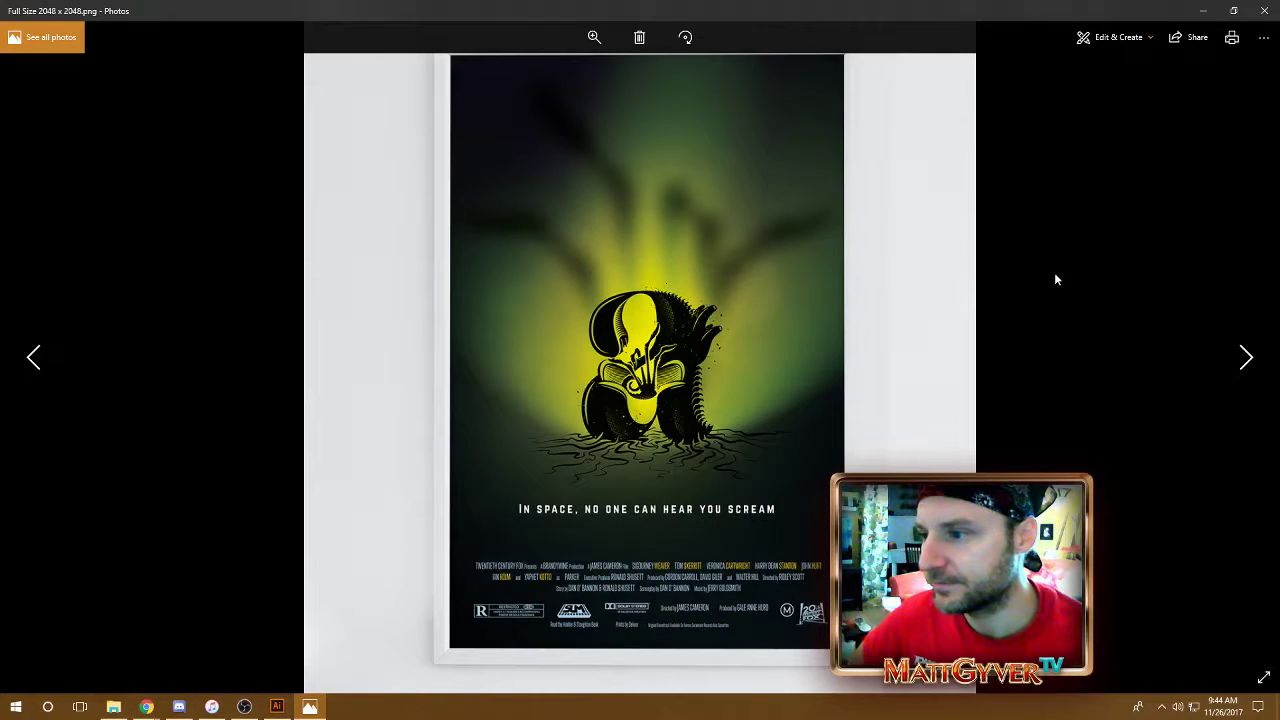